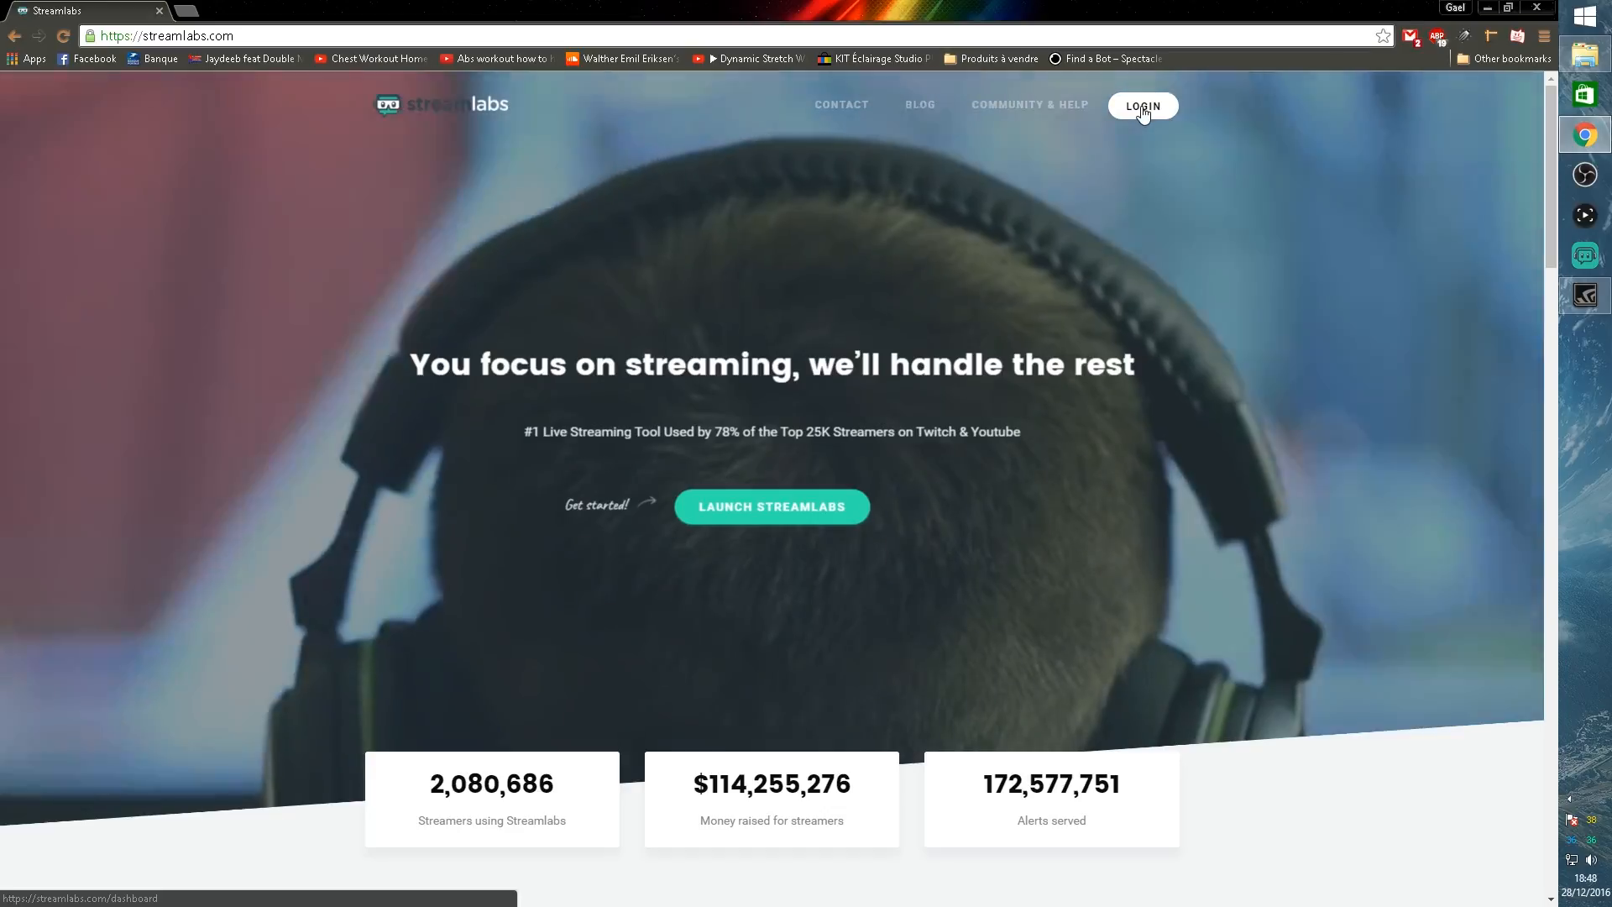
Step: Log in to Streamlabs with the Twitch account and open the donation settings
click(1142, 106)
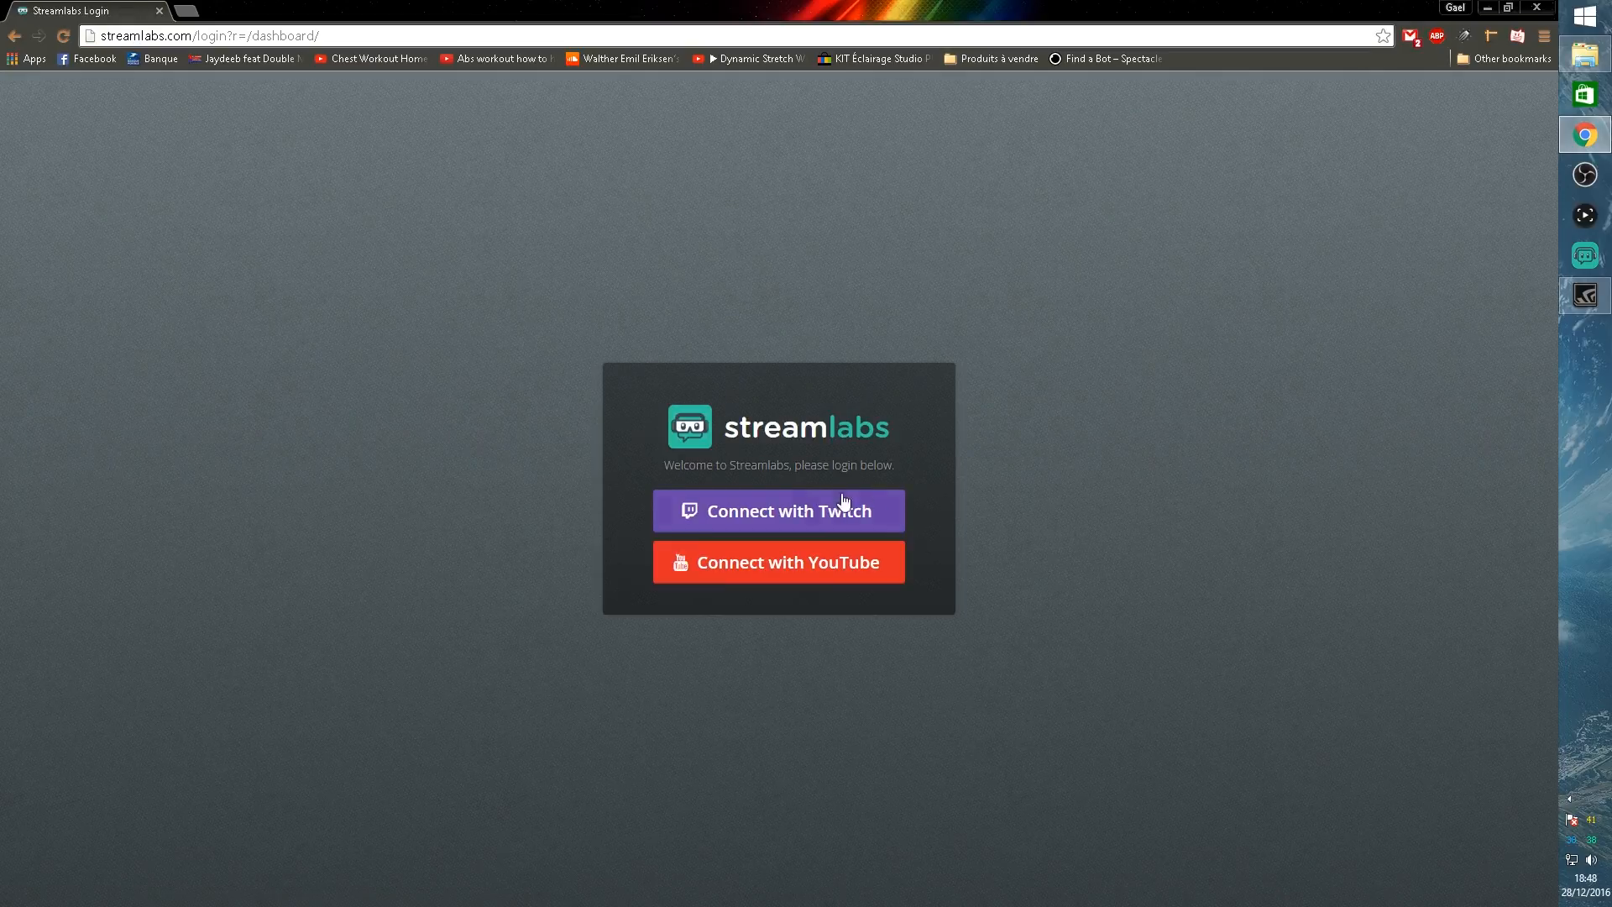
click(706, 515)
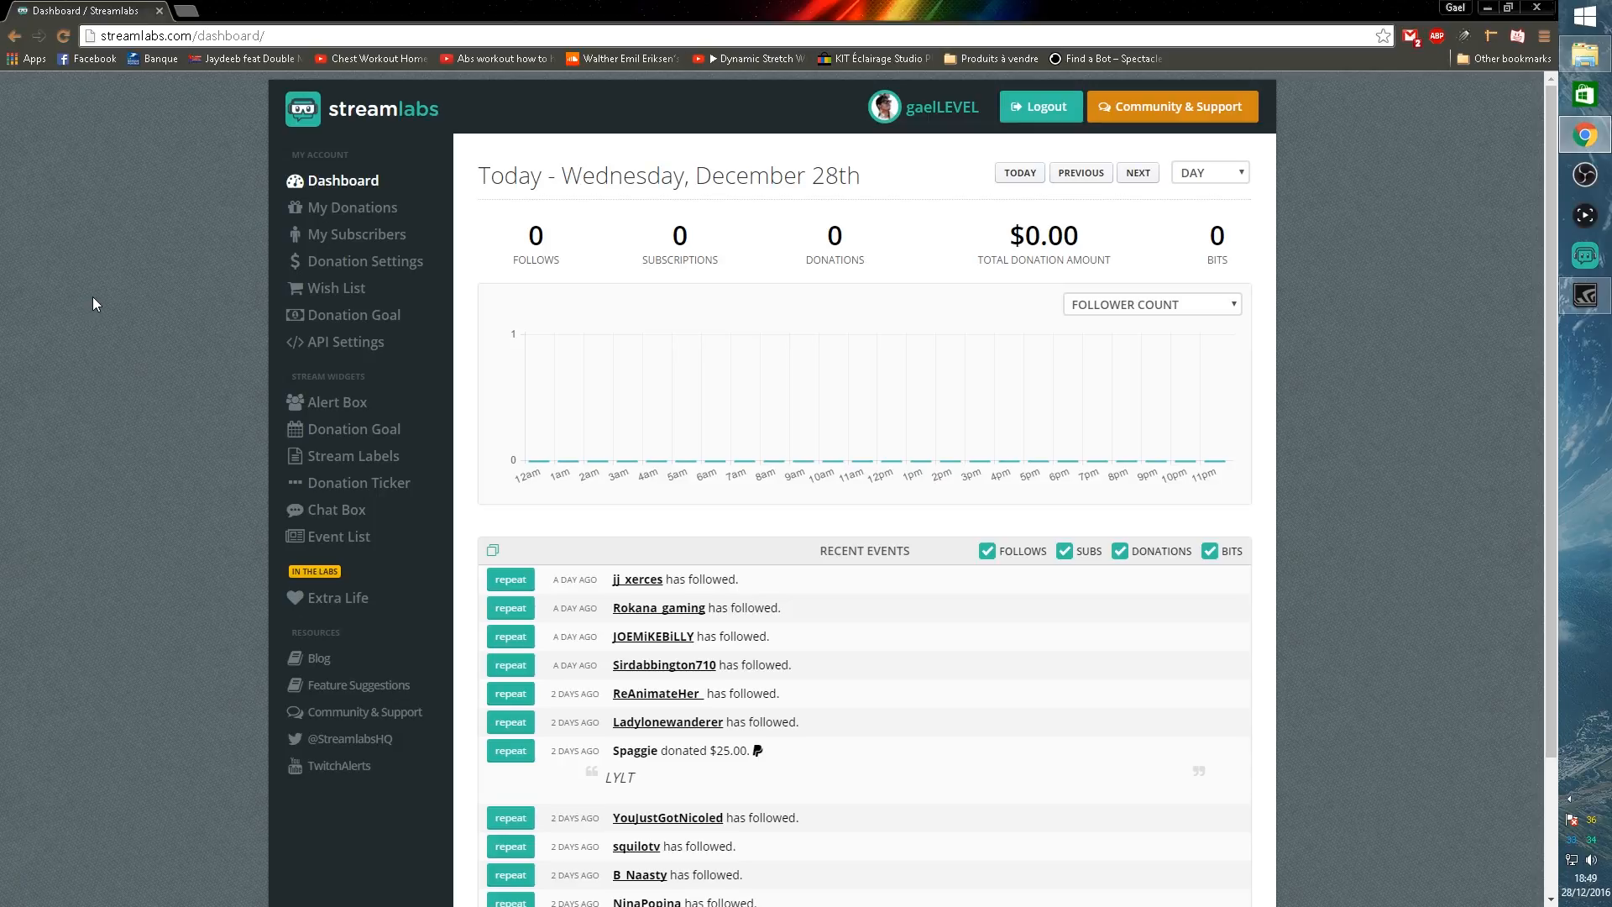
click(342, 260)
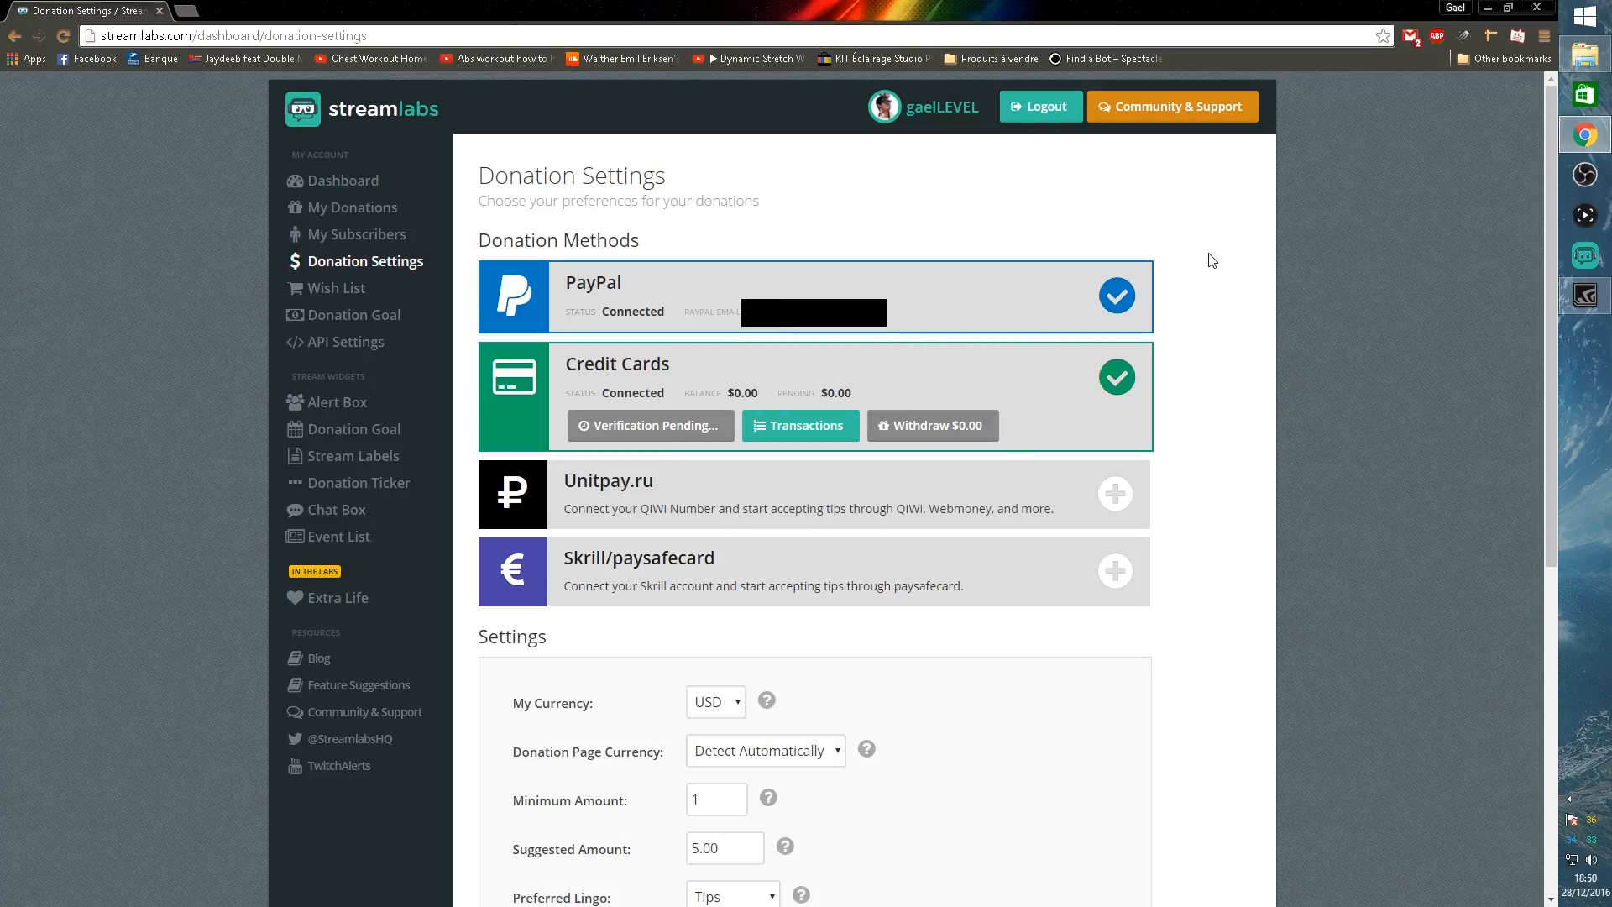
Step: Check the PayPal disconnect option without disconnecting it, and turn off the Credit Cards donation method
click(758, 277)
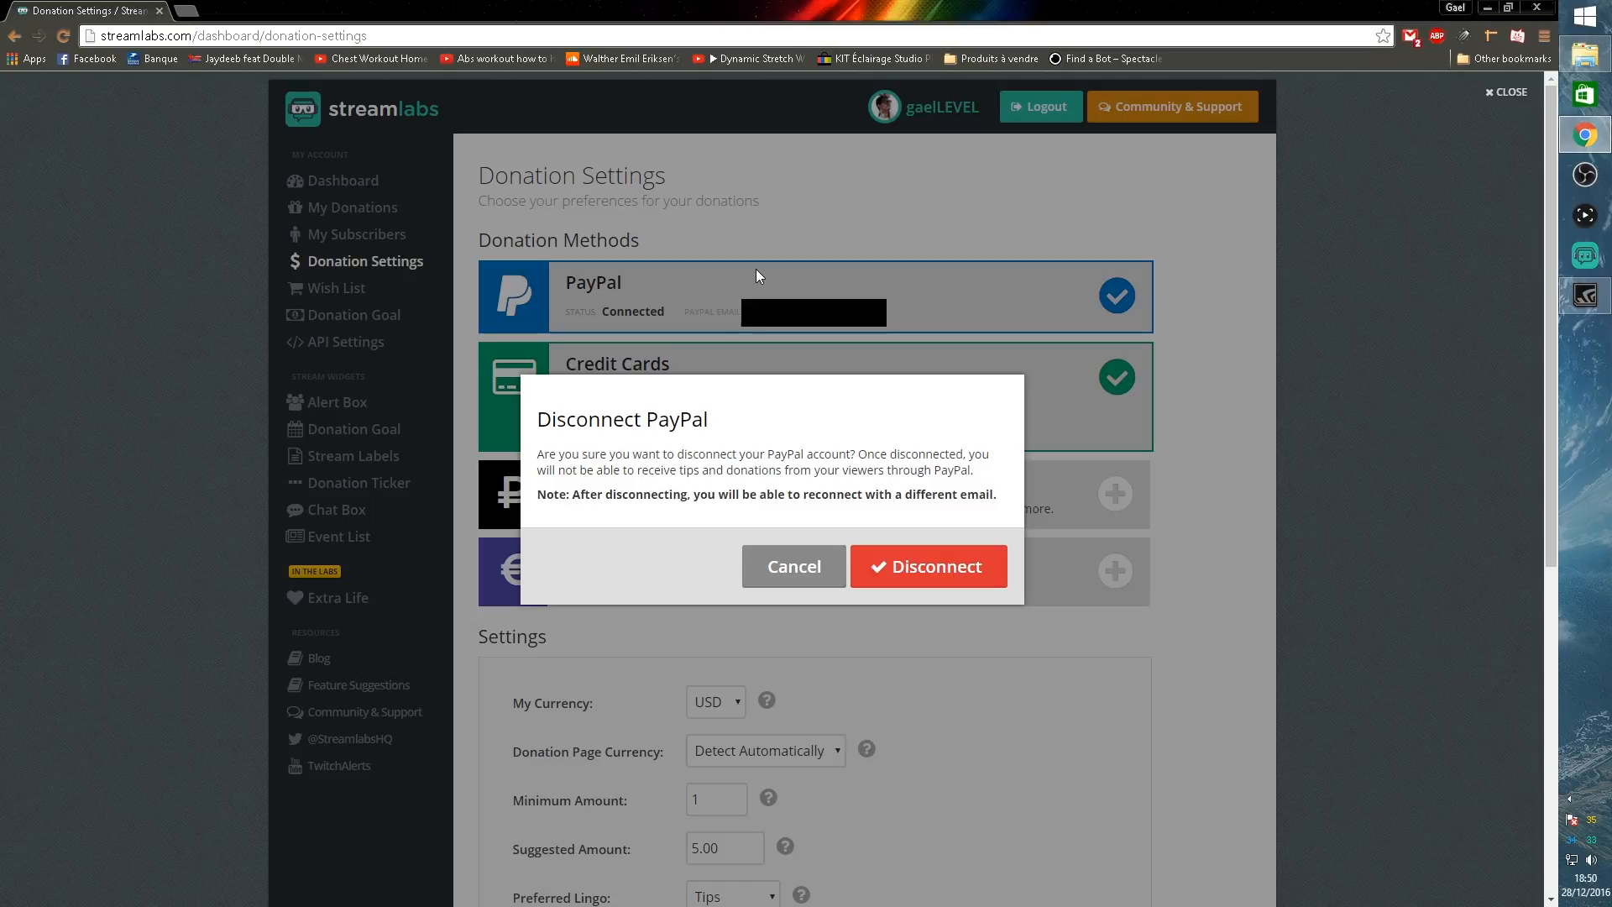
click(794, 568)
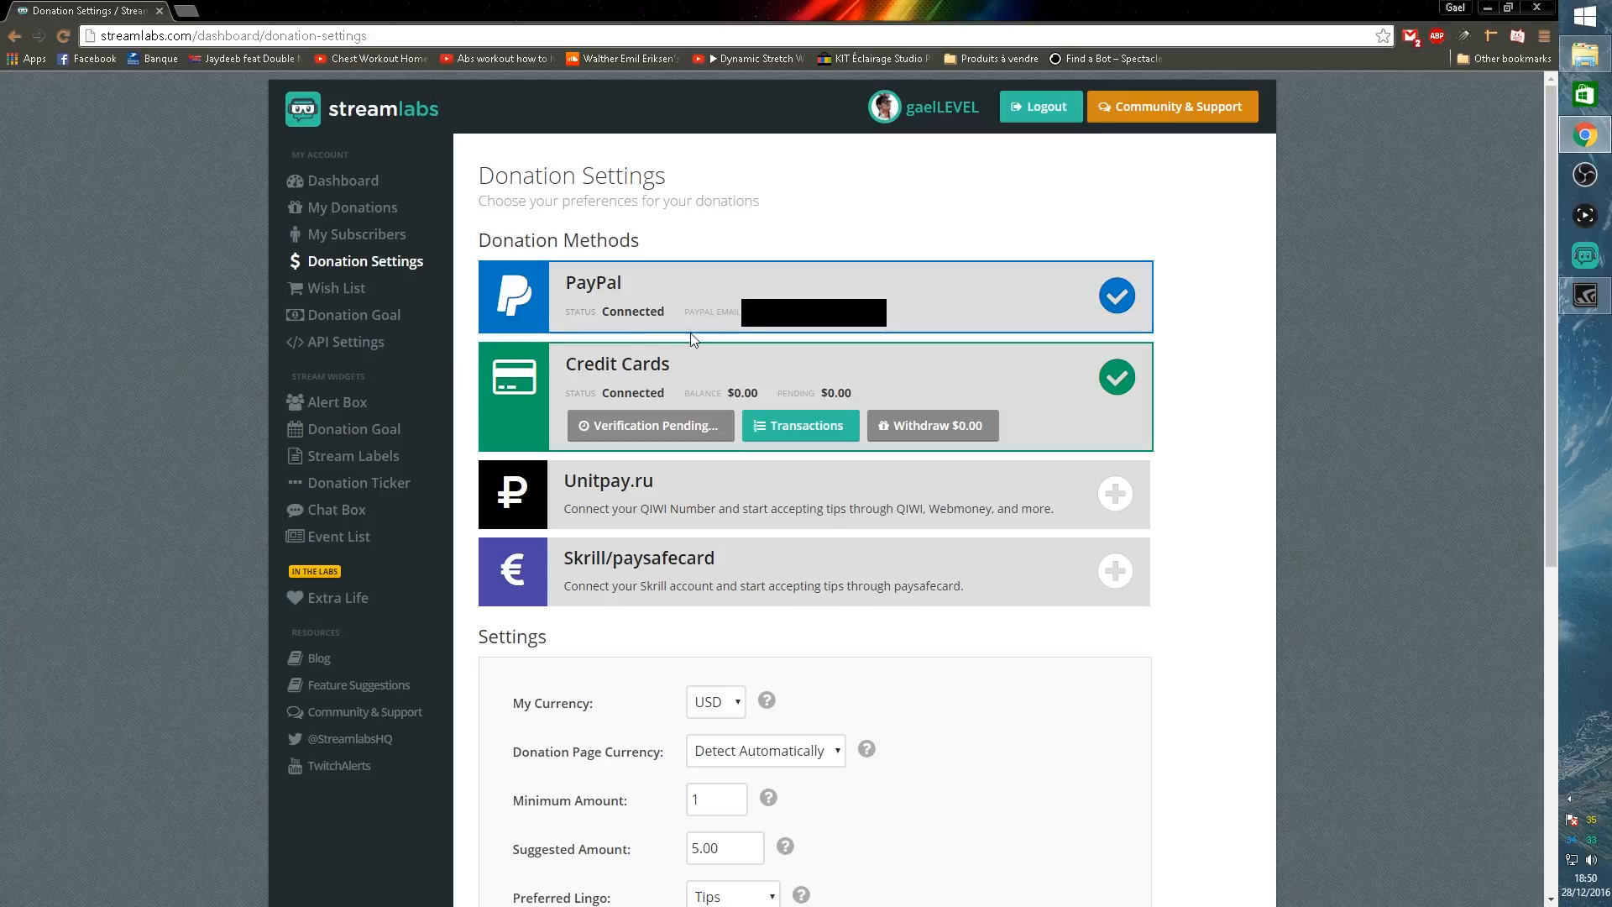
click(1117, 377)
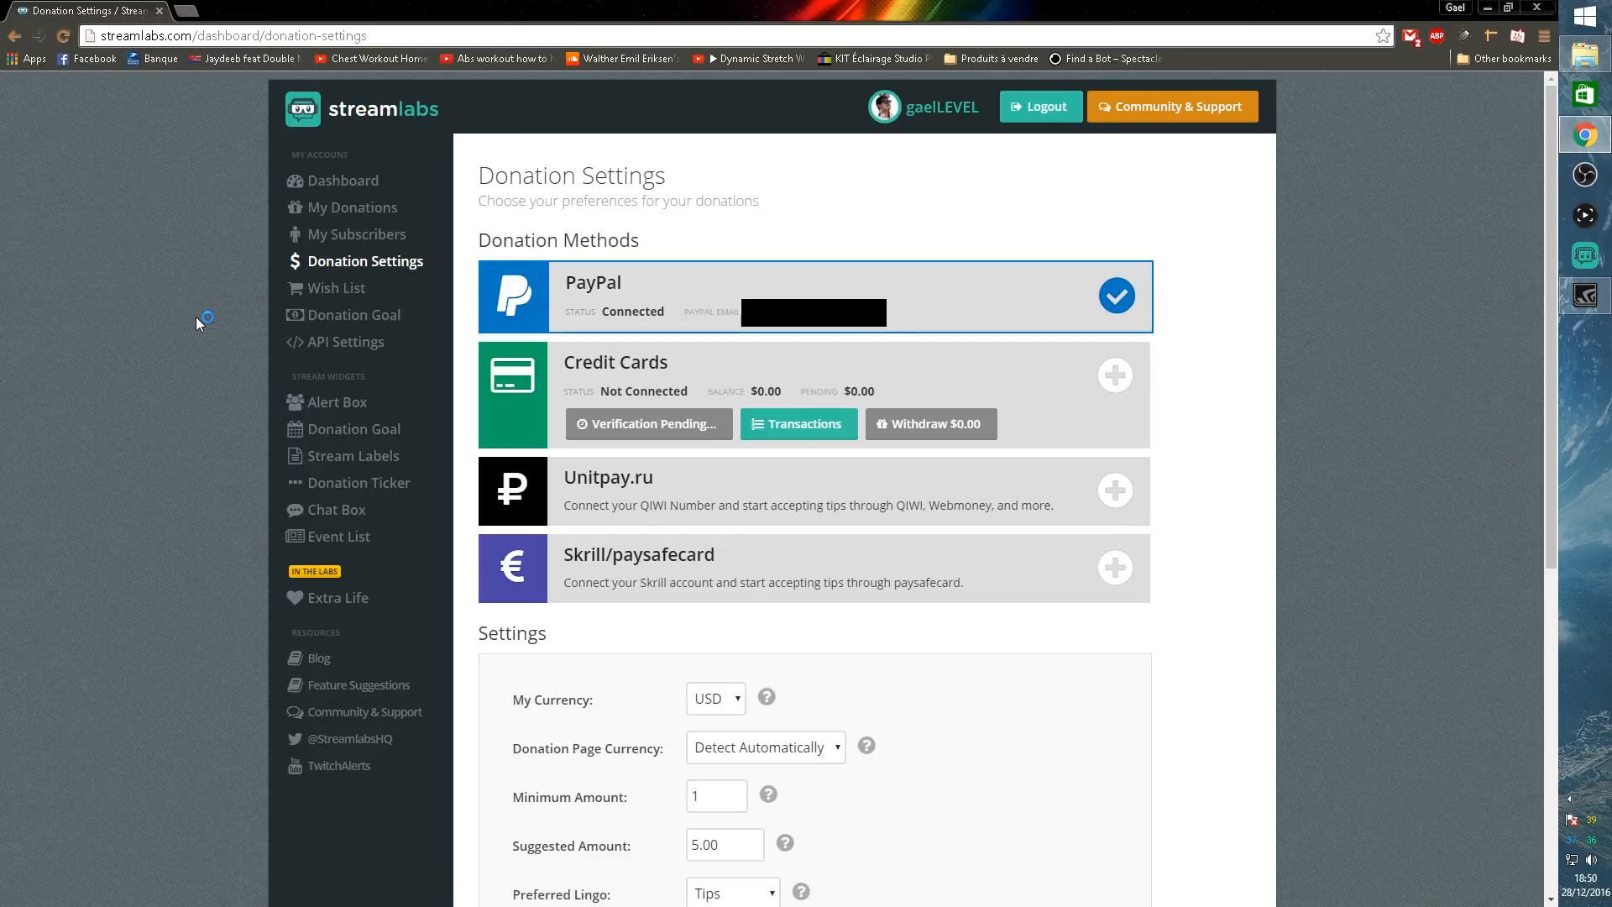
Step: Review the donation currency, amount and filter settings, and view the public tip page in a separate tab
scroll(466, 340, down, 1)
scroll(464, 340, down, 4)
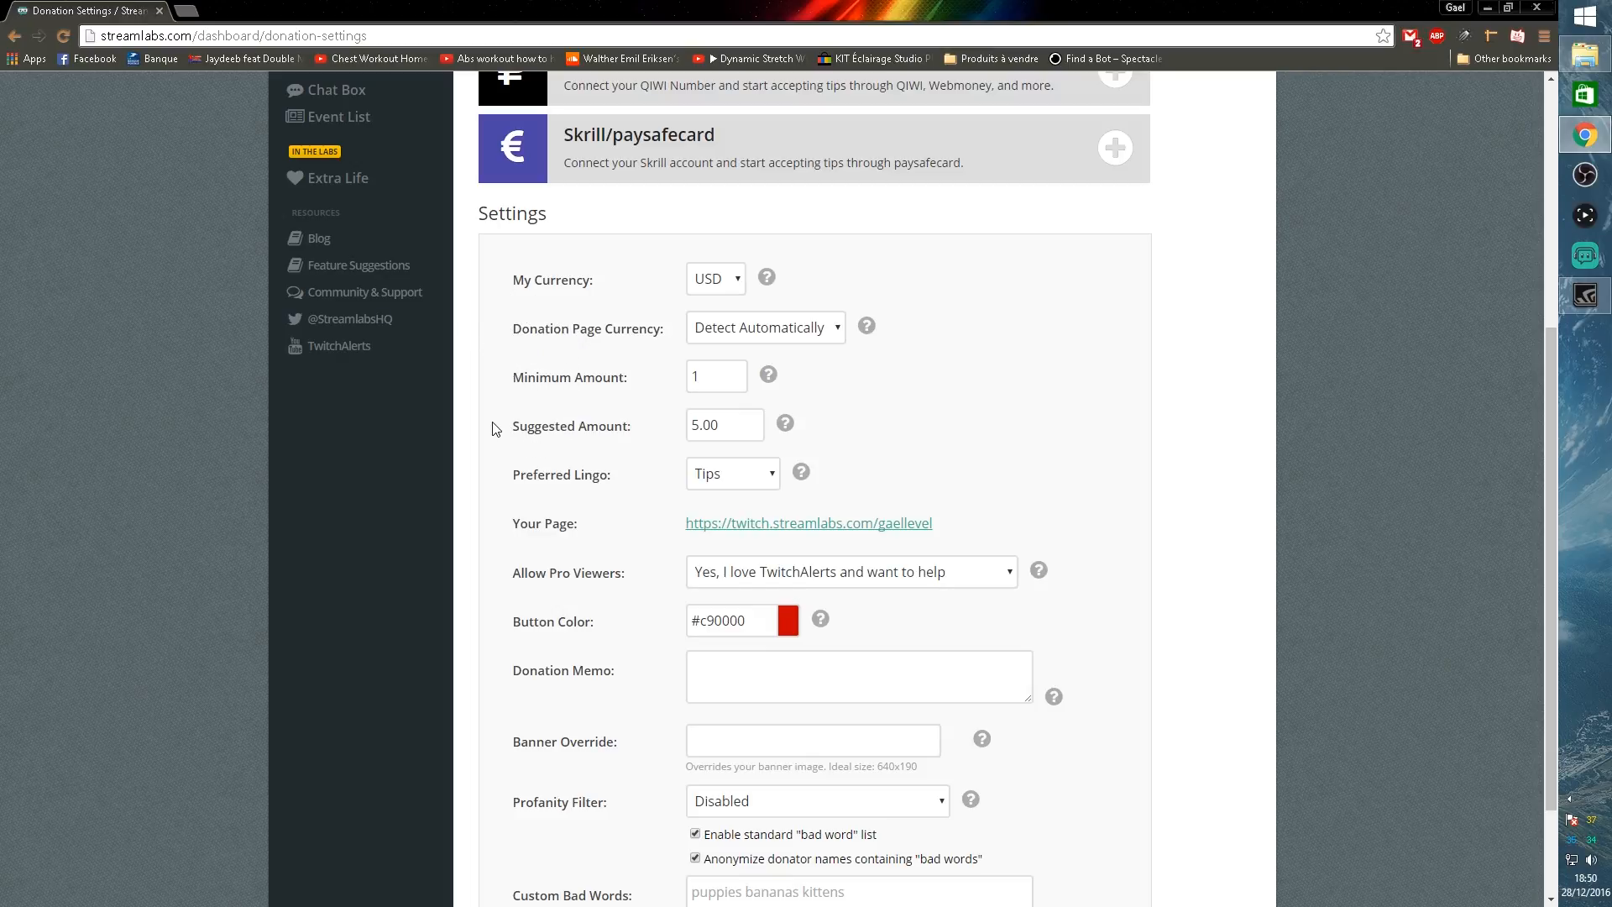
middle_click(814, 524)
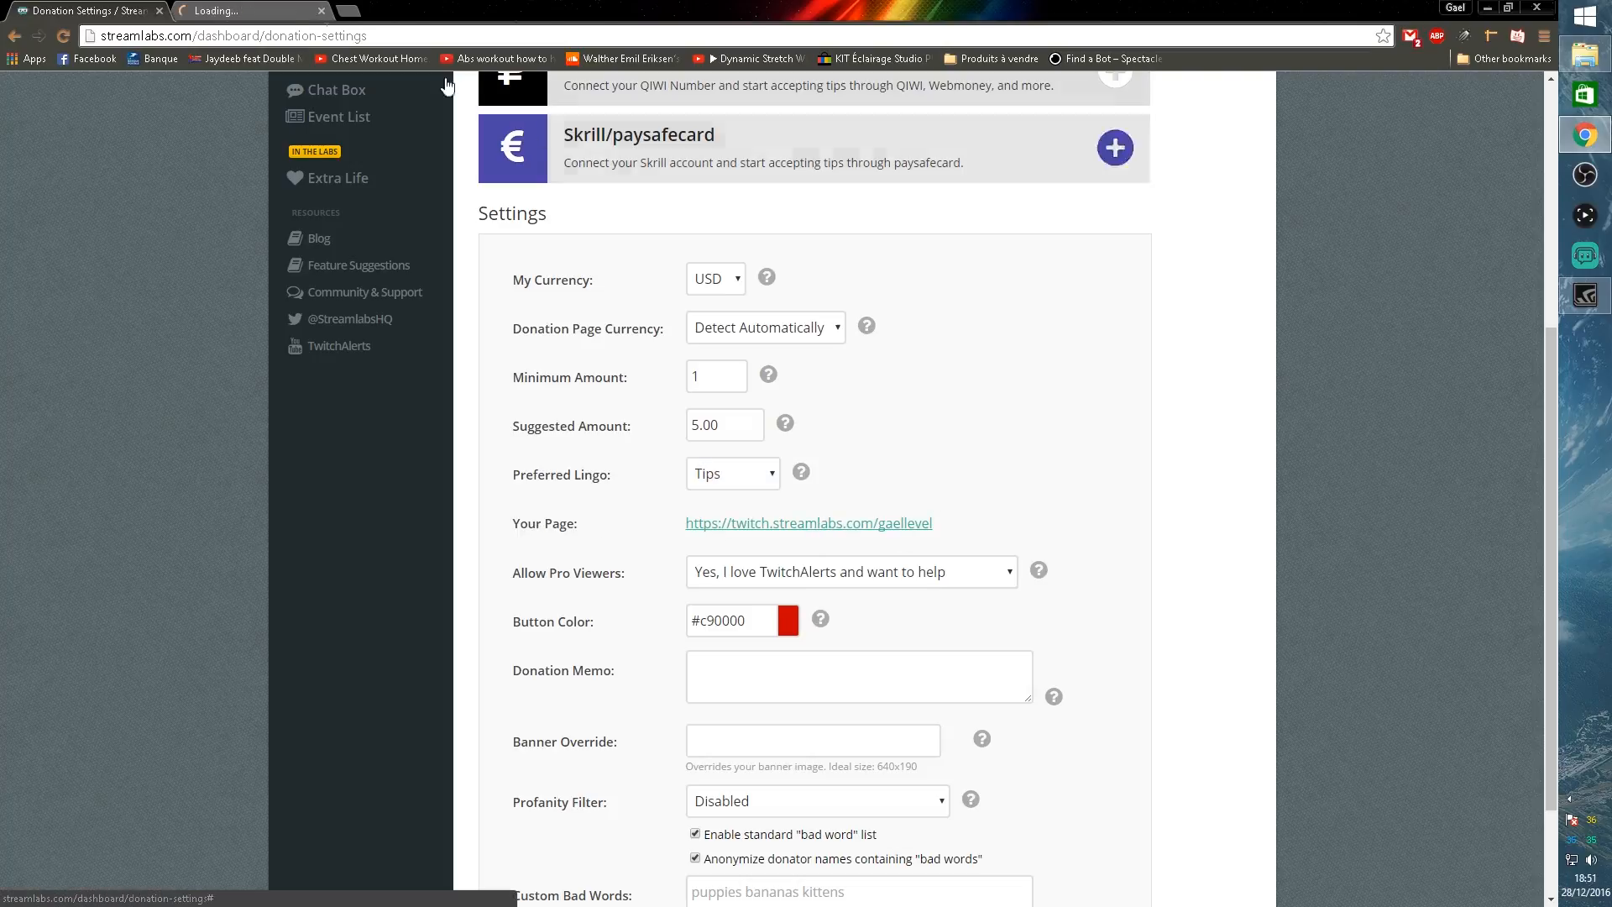
click(252, 11)
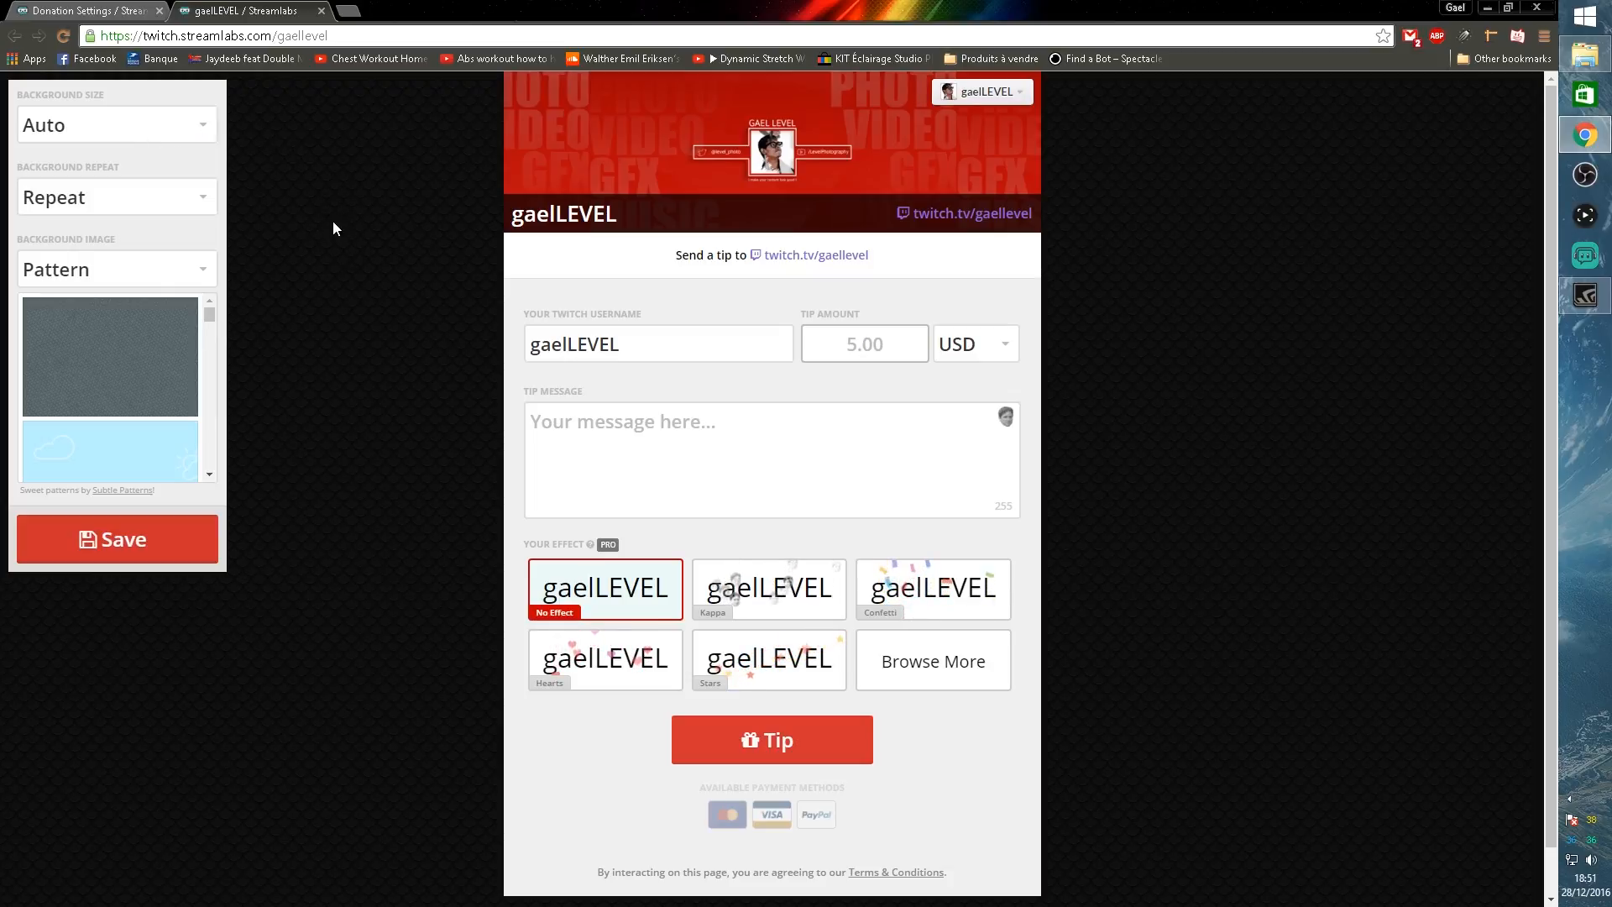
click(320, 11)
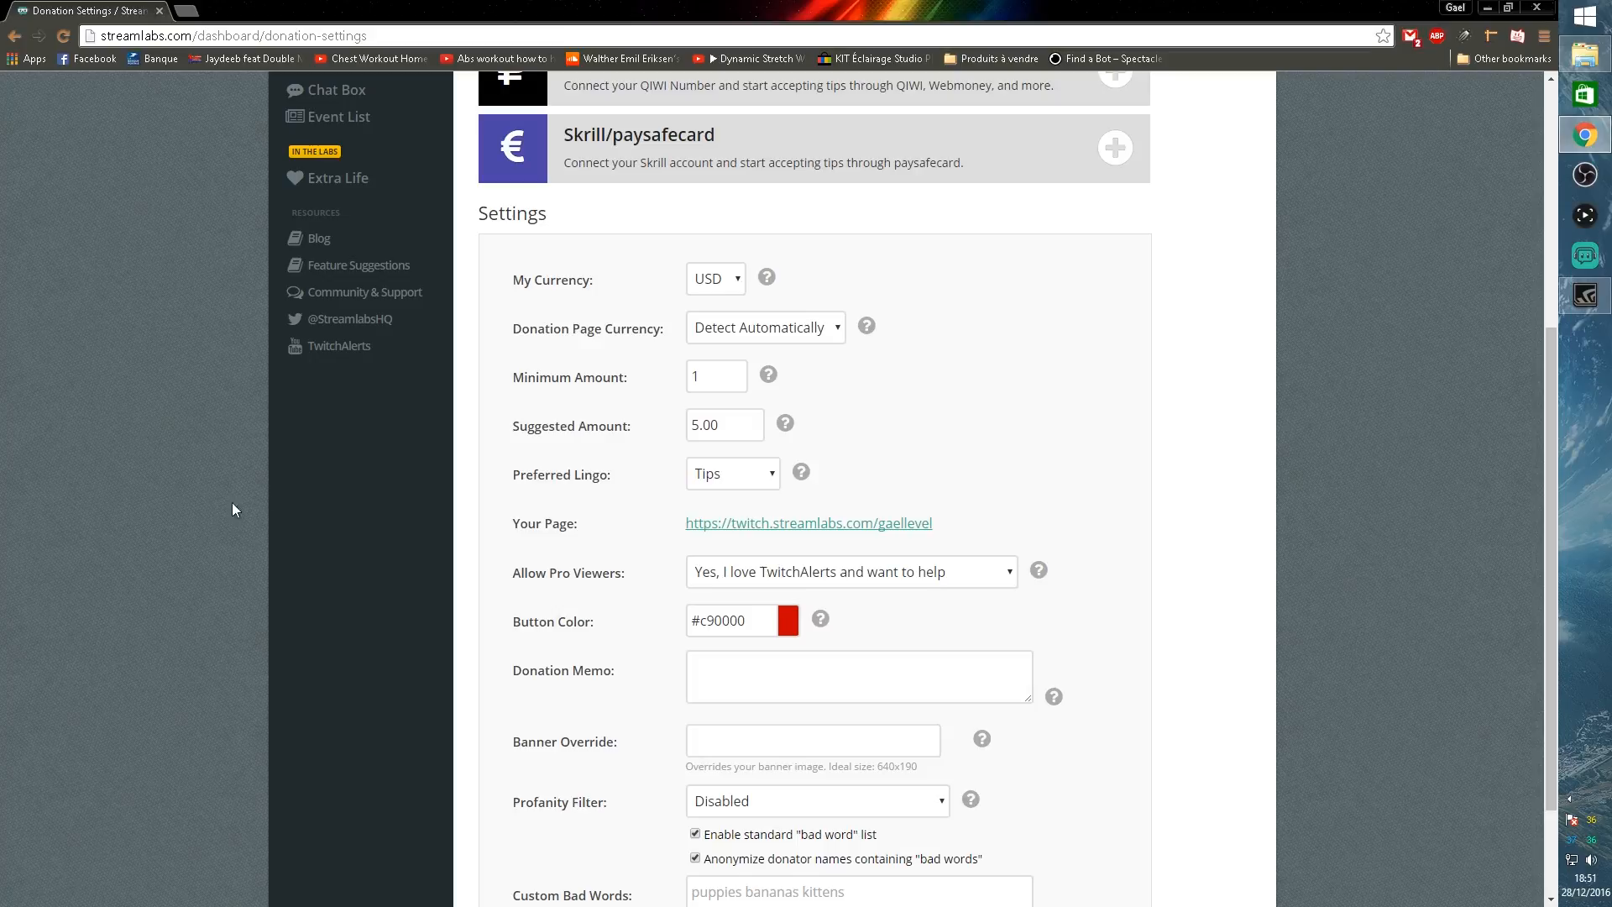
scroll(232, 507, down, 2)
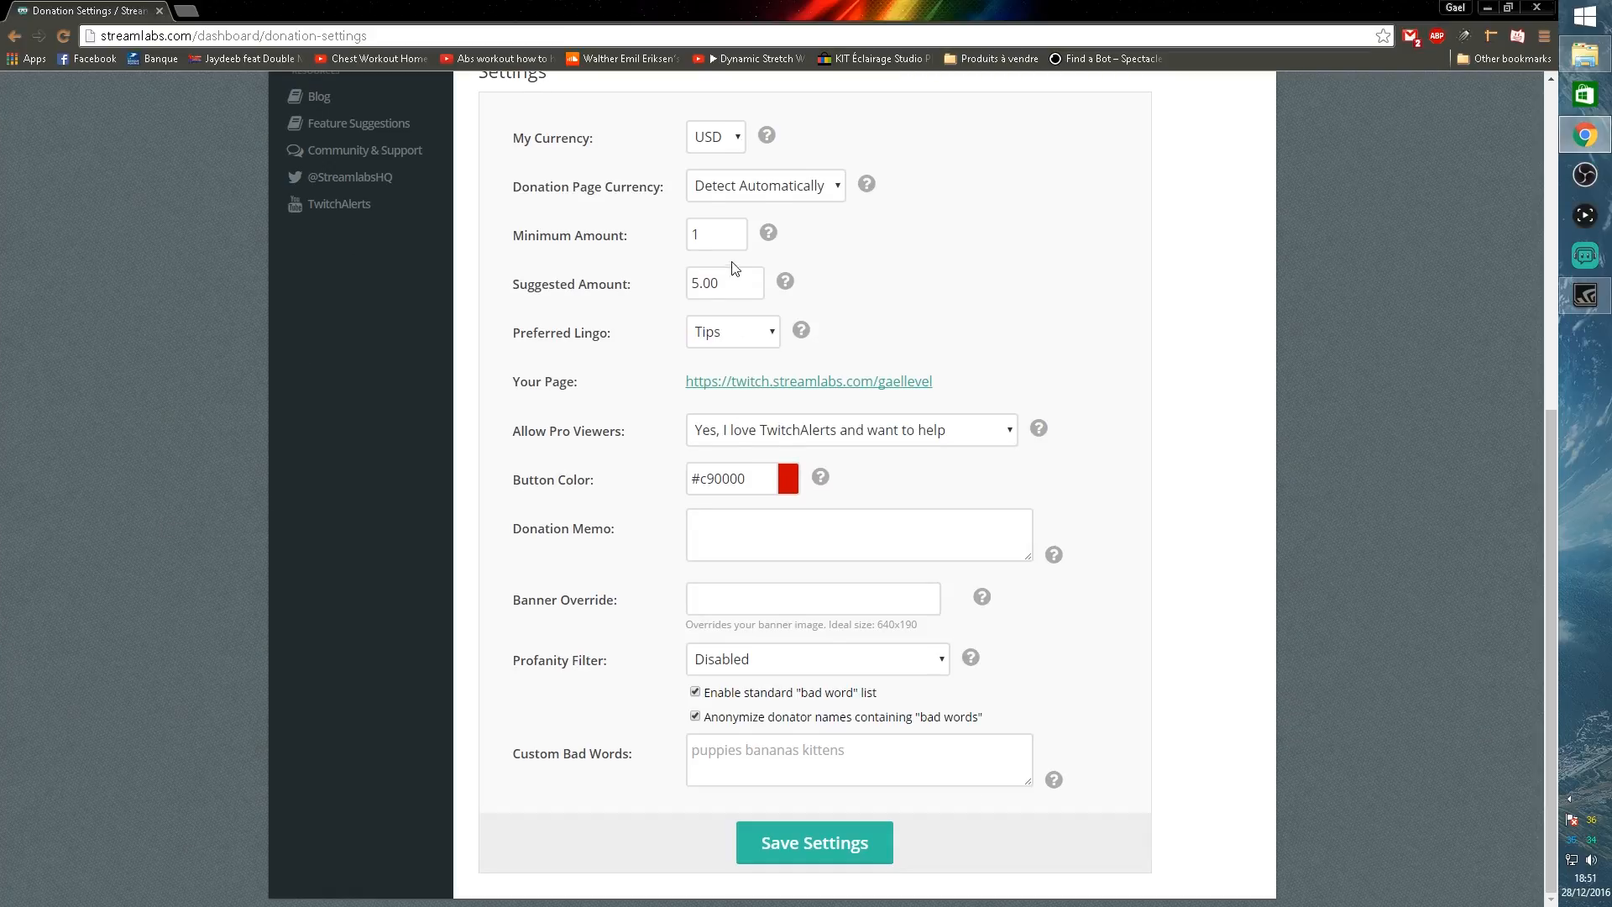
scroll(473, 512, up, 7)
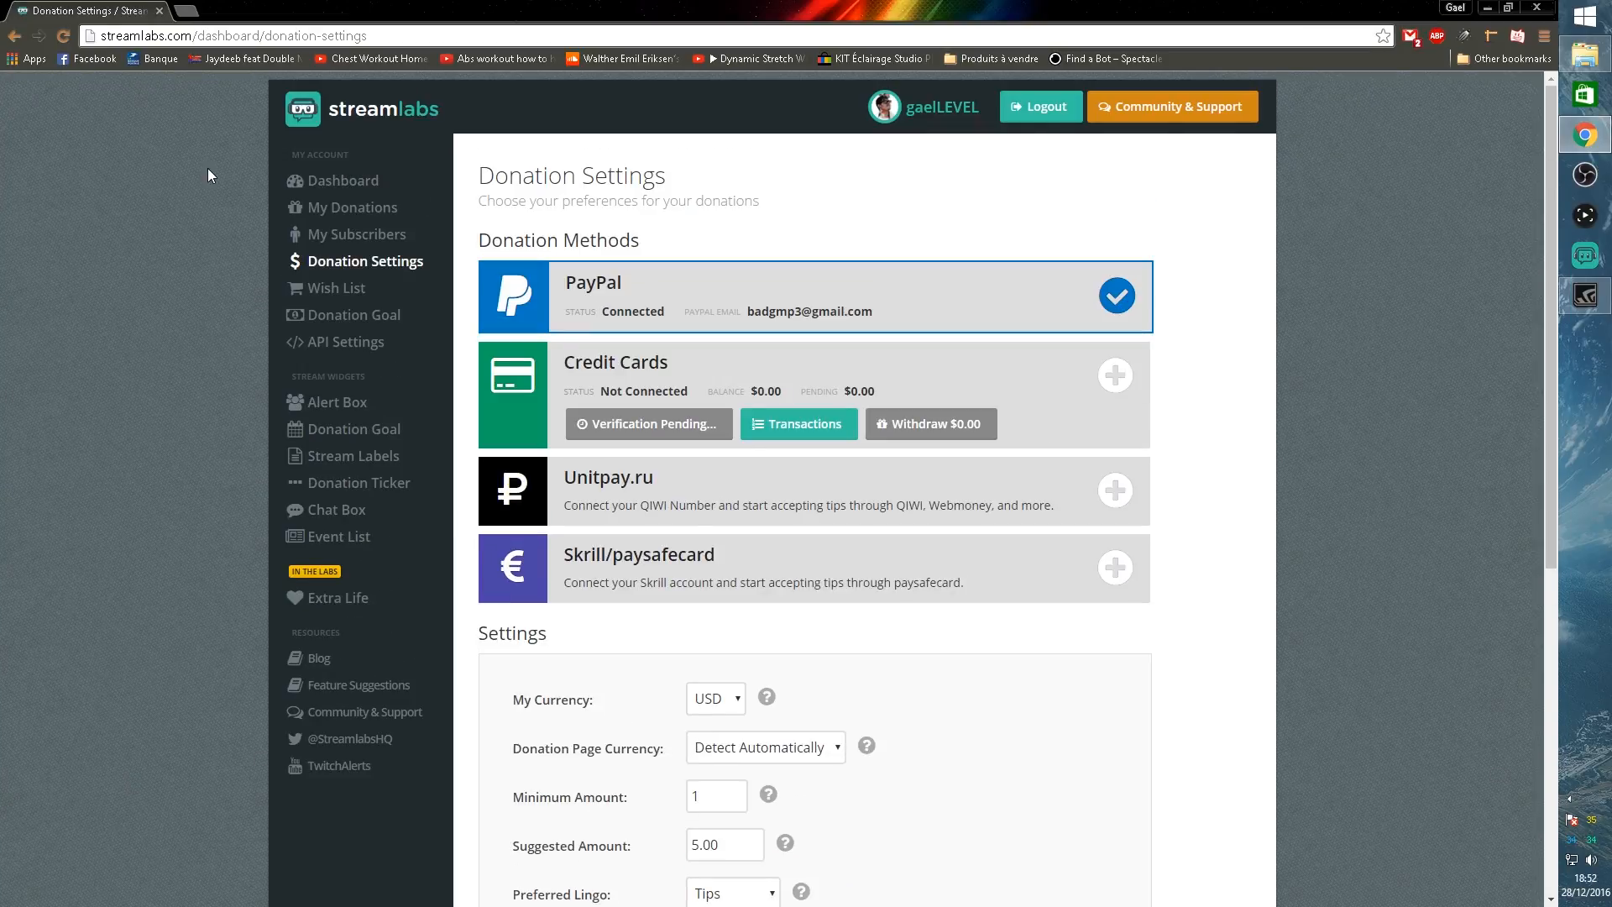
Step: Open the Alert Box page, launch its widget in a separate window and preview a test follow alert there
click(335, 411)
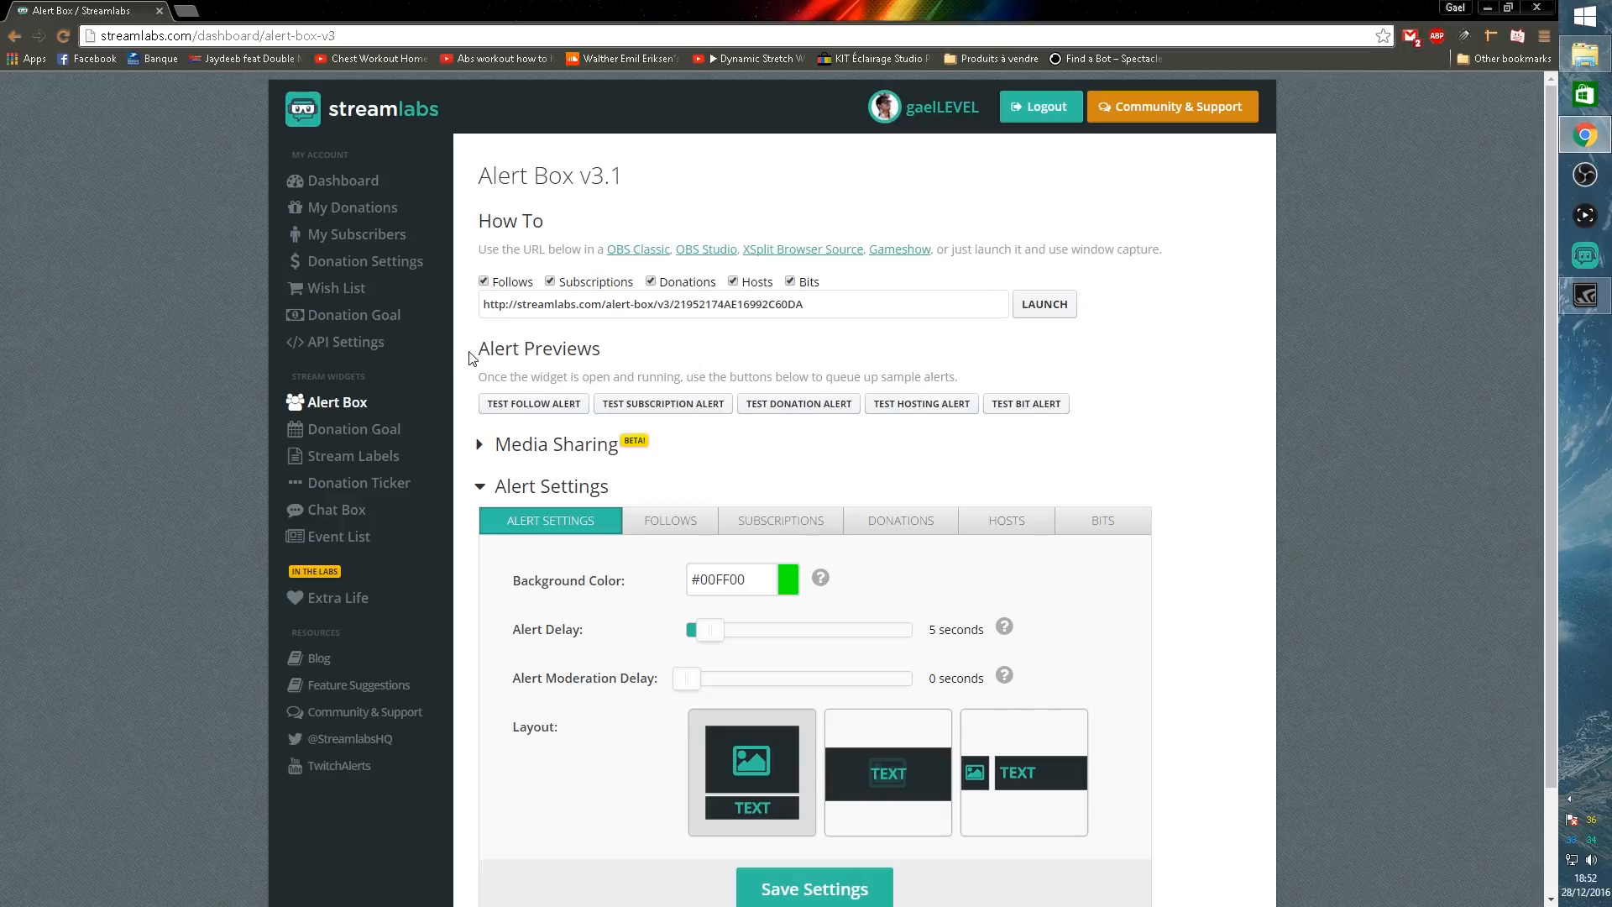
click(1045, 305)
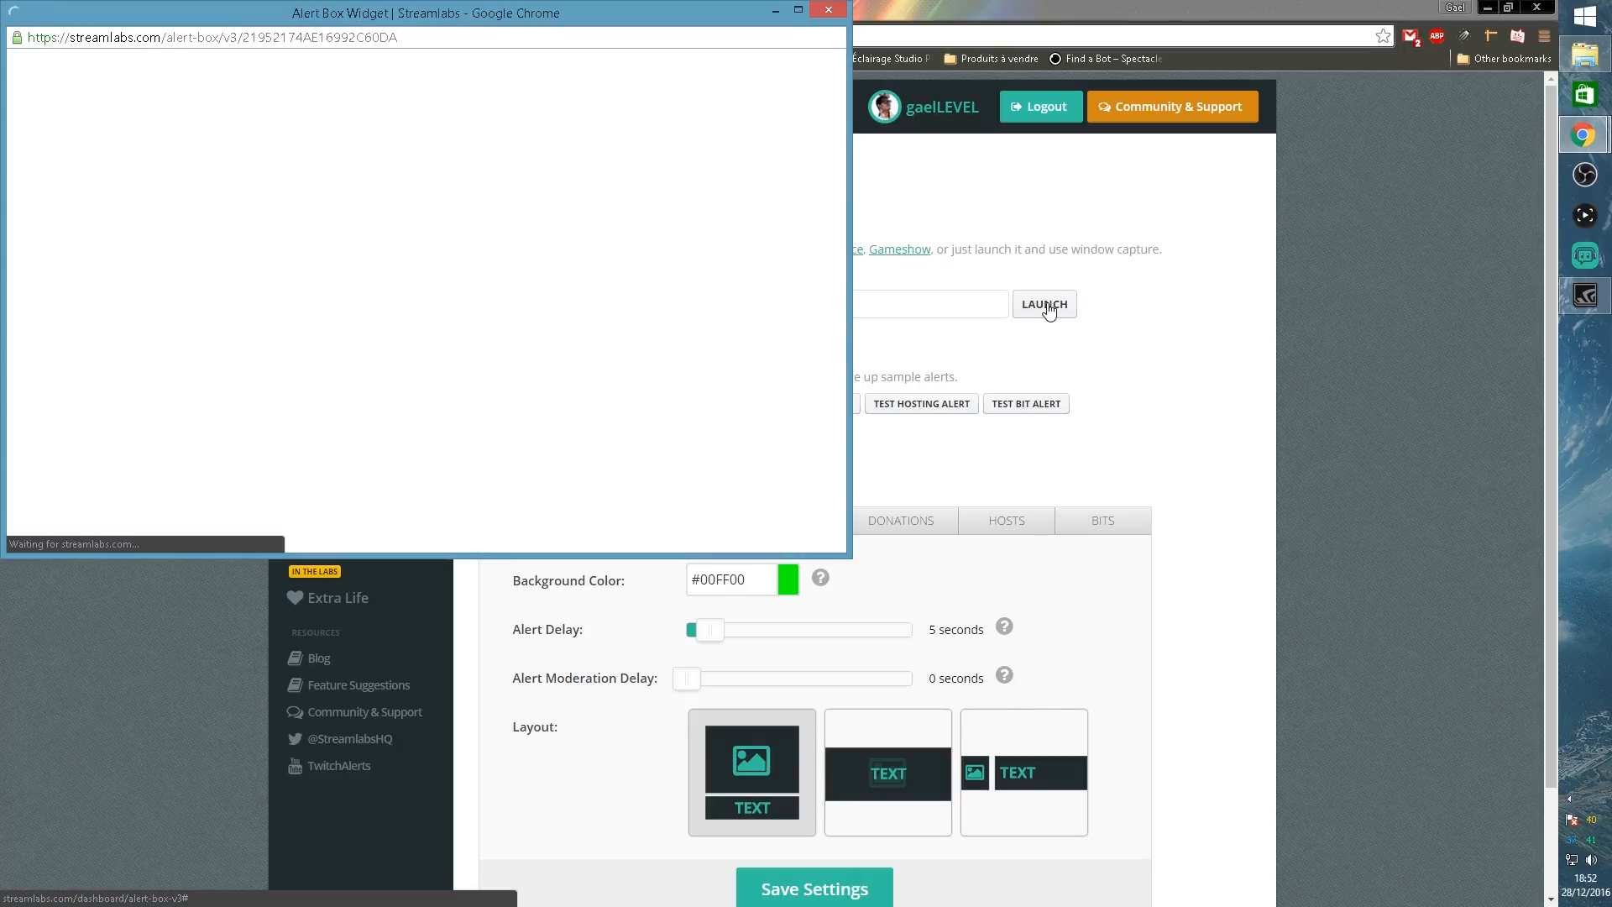
click(1105, 311)
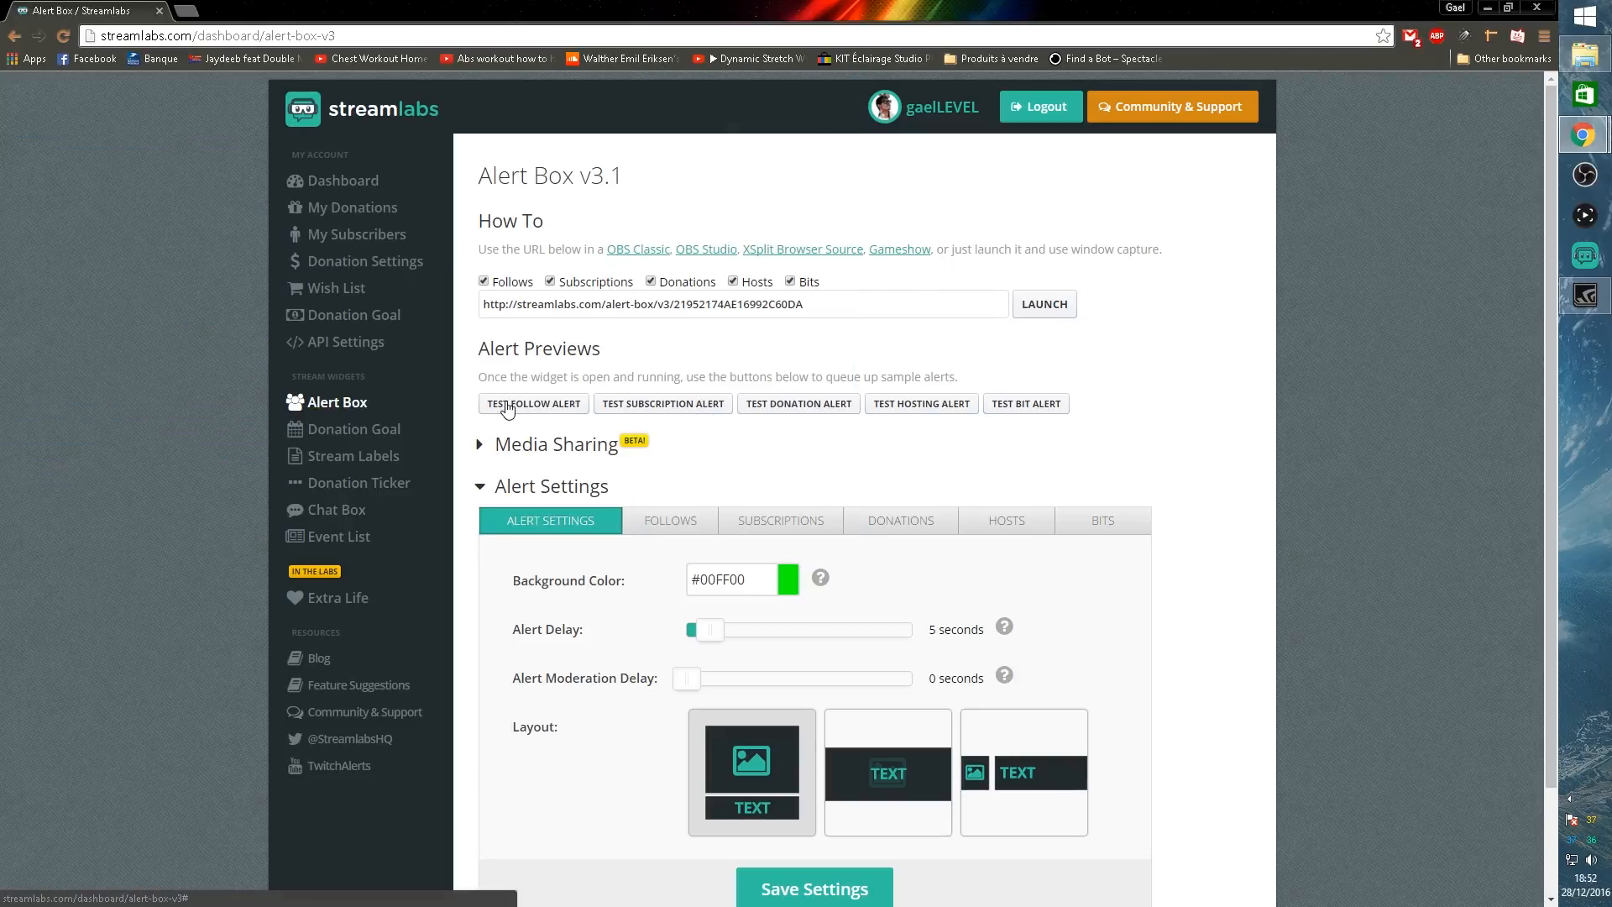
mouse_move(1583, 134)
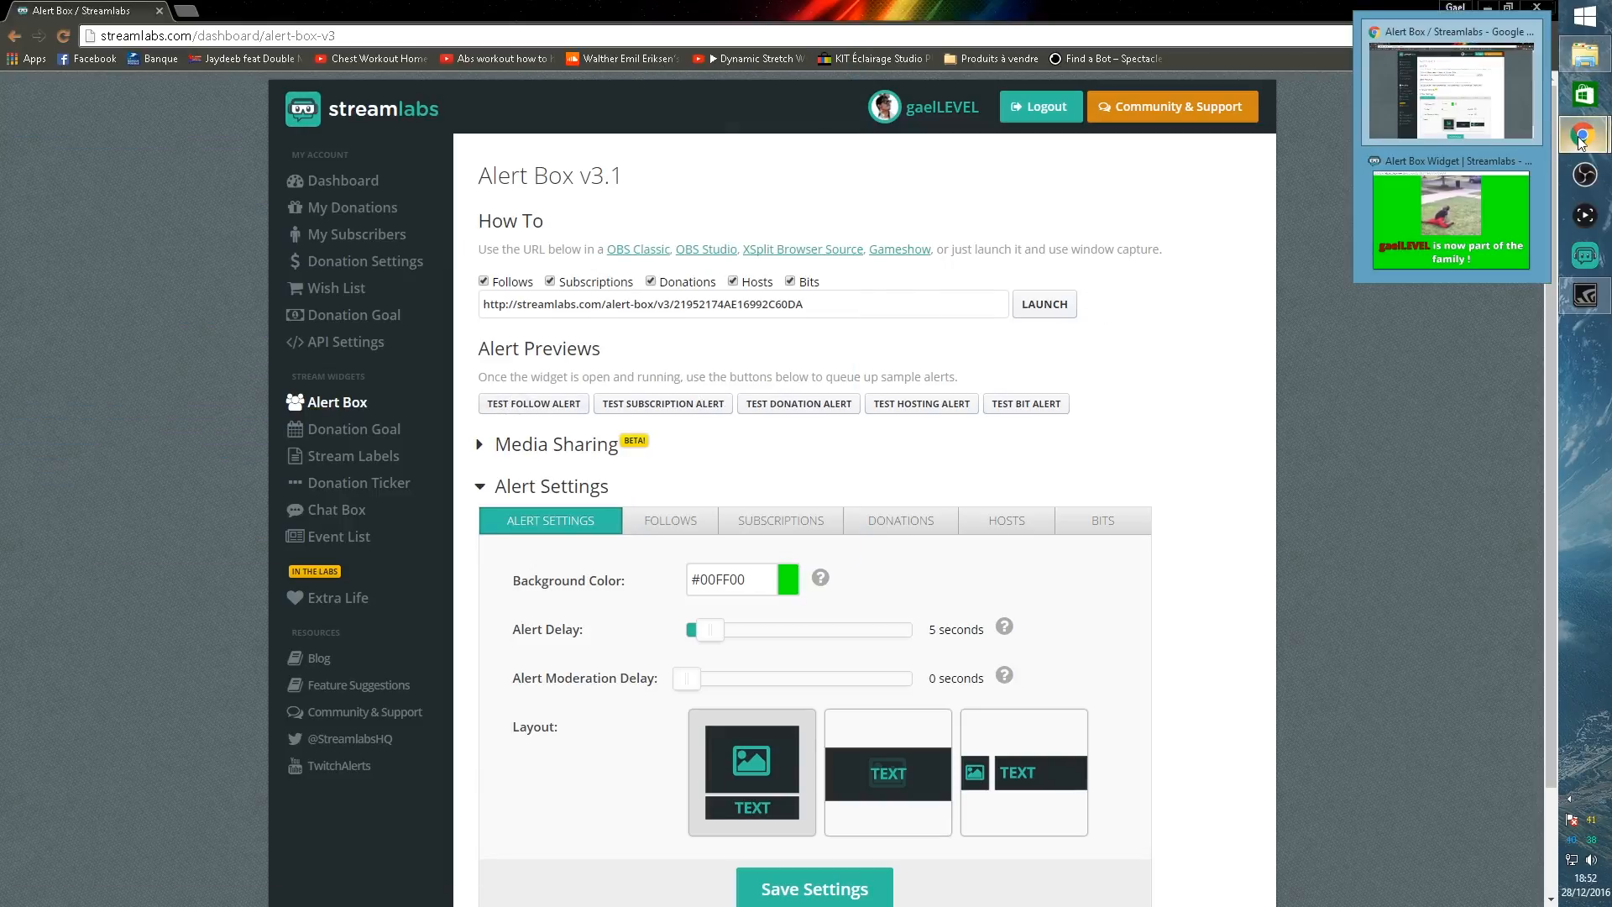
click(1475, 205)
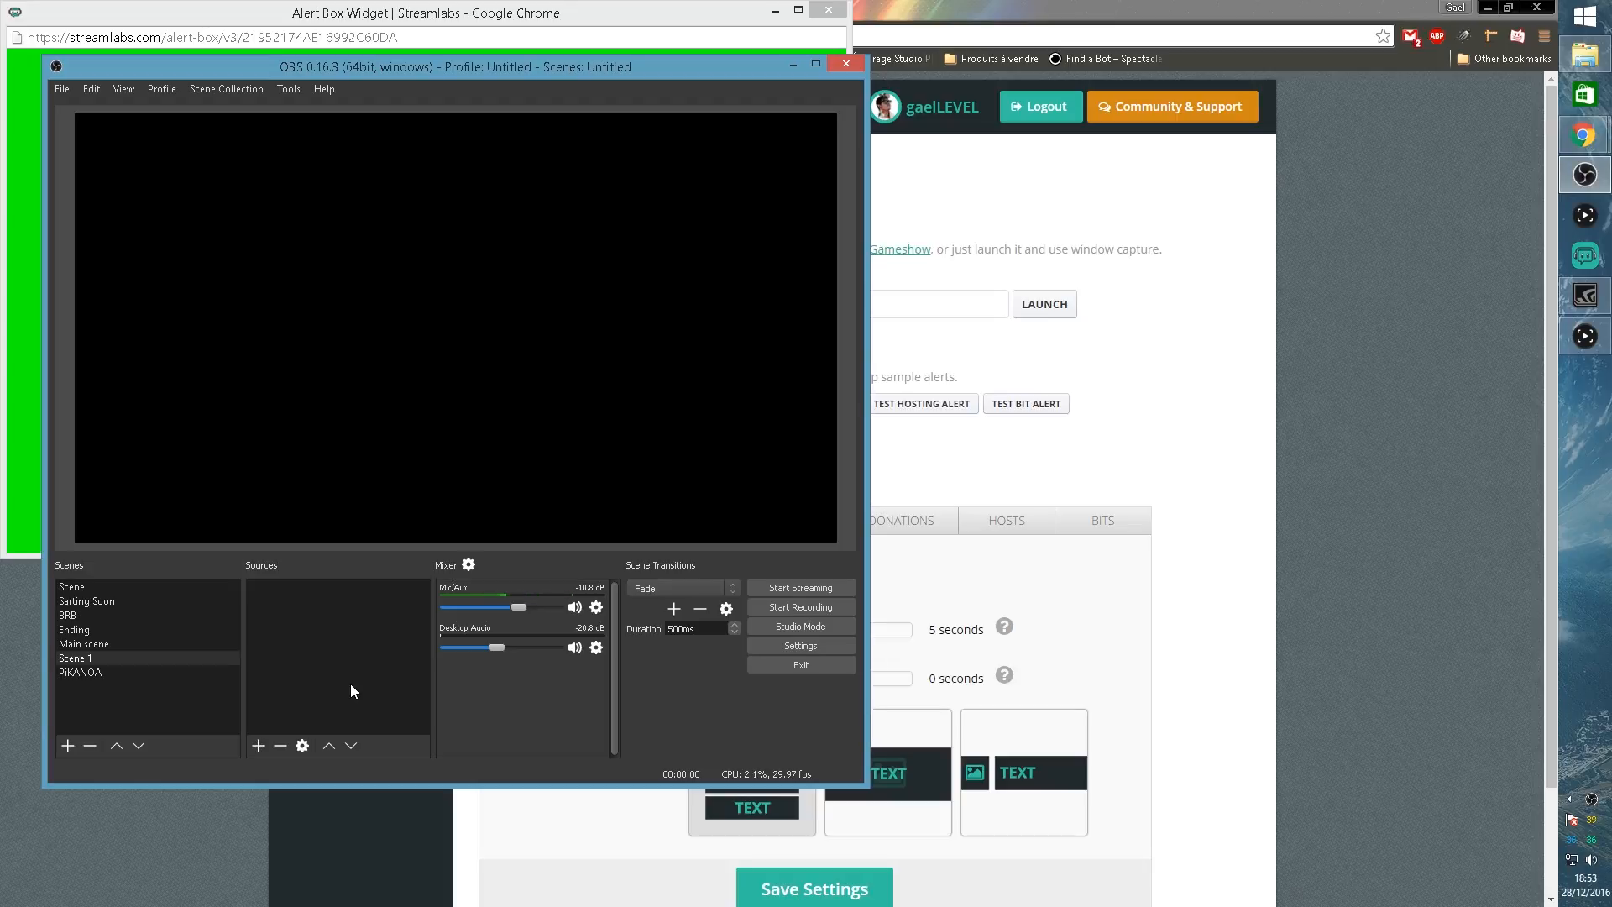
Step: In OBS, add a Window Capture source named Alert box for the Alert Box Widget window and scale it to fill the canvas
right_click(304, 612)
mouse_move(321, 617)
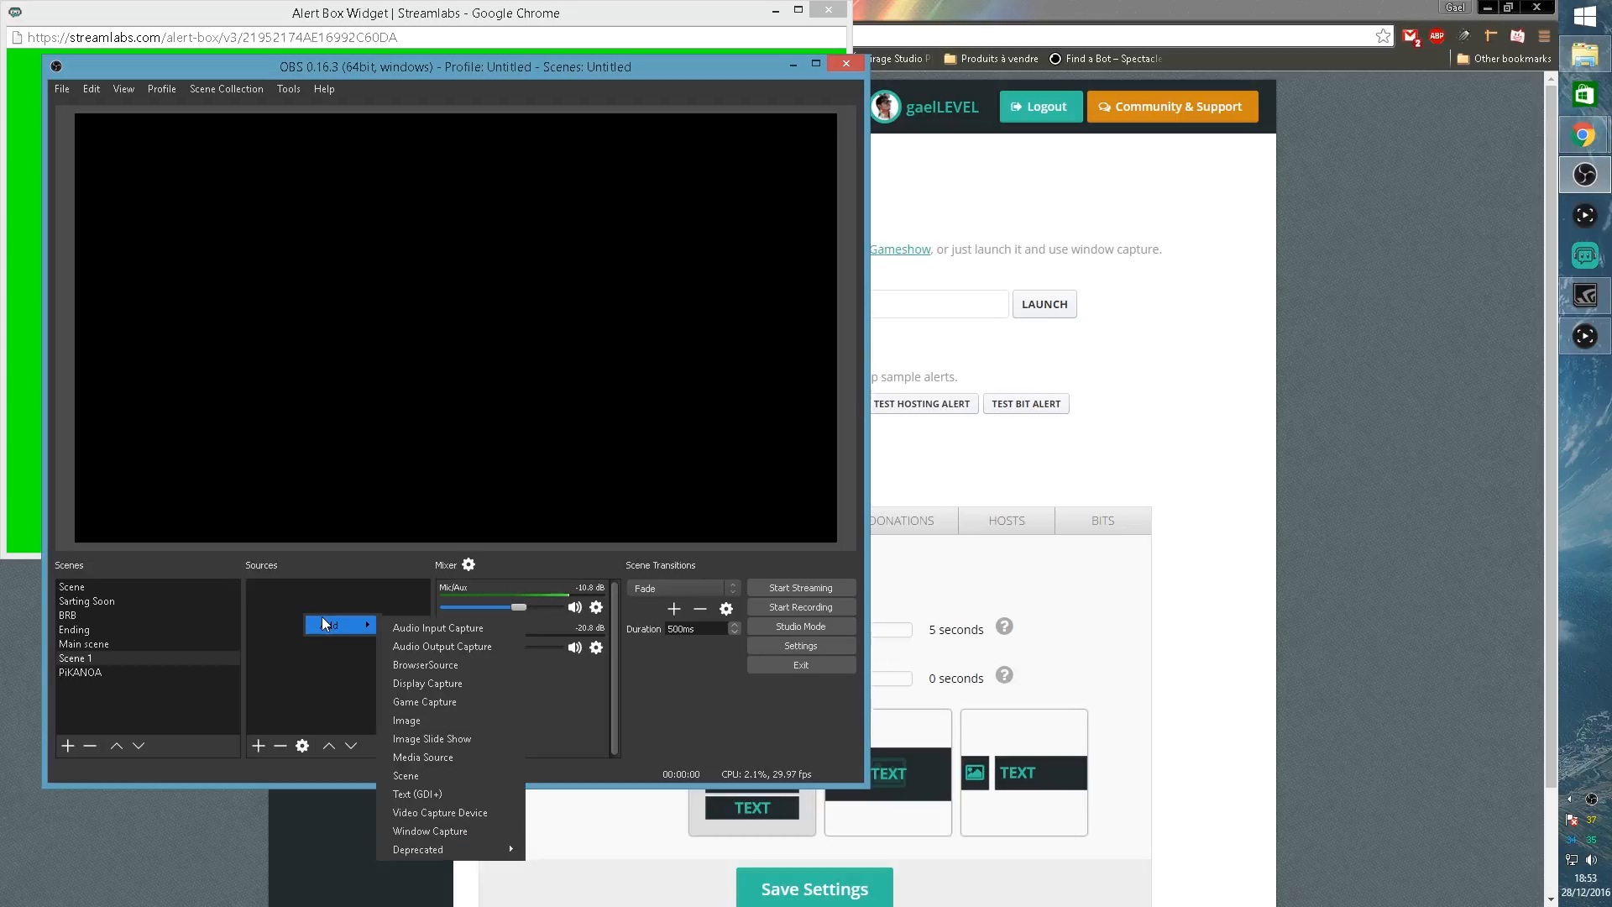
click(440, 831)
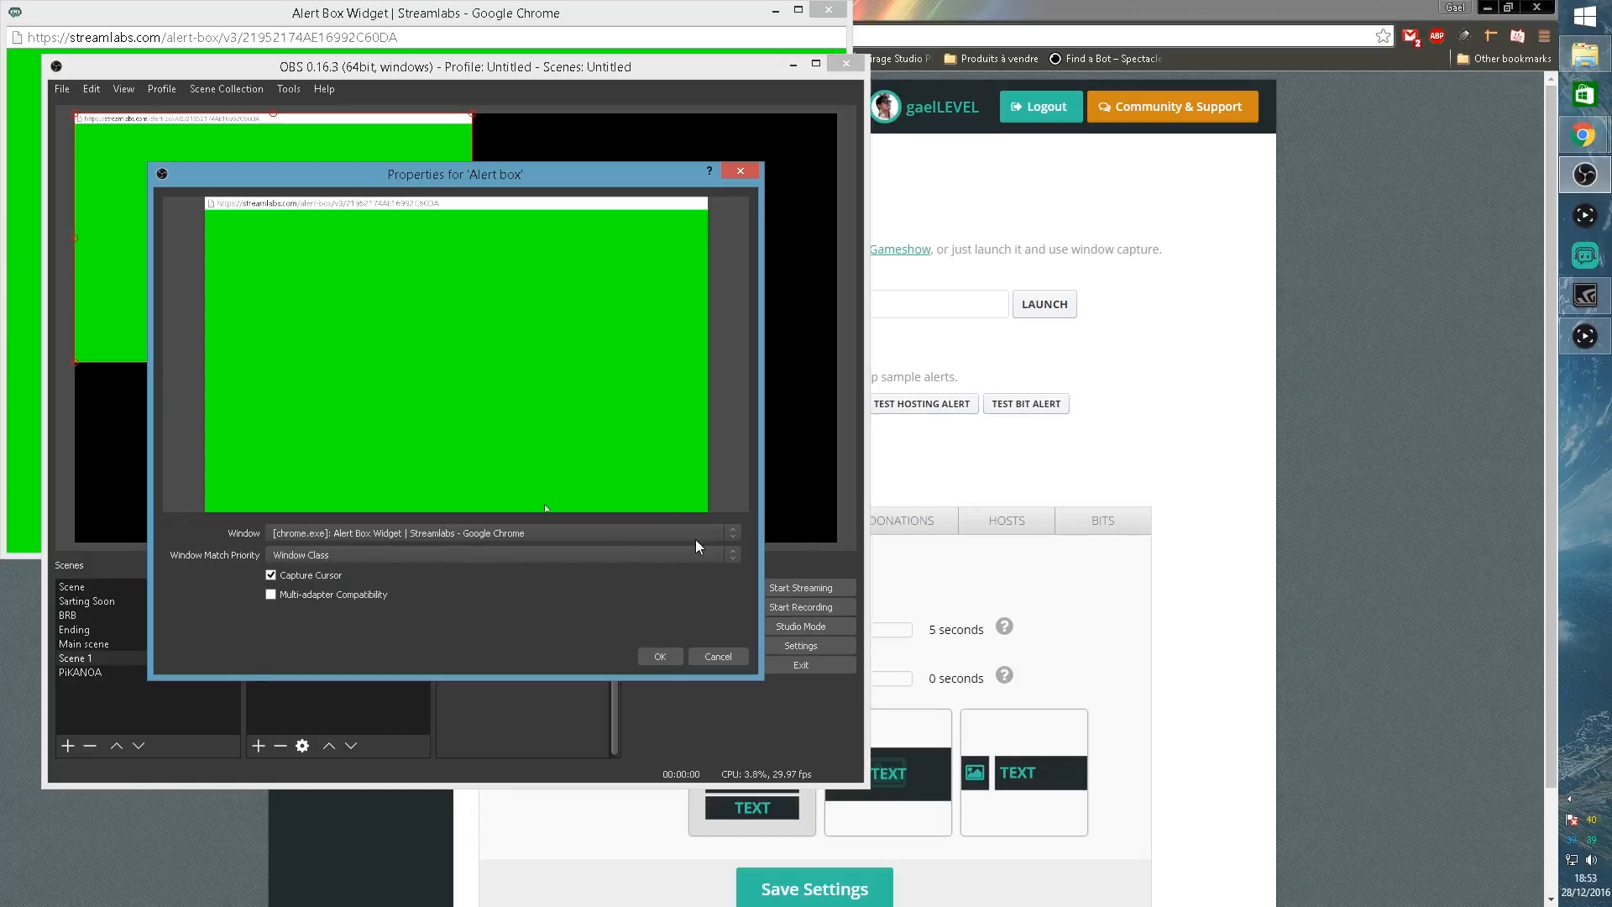
click(677, 532)
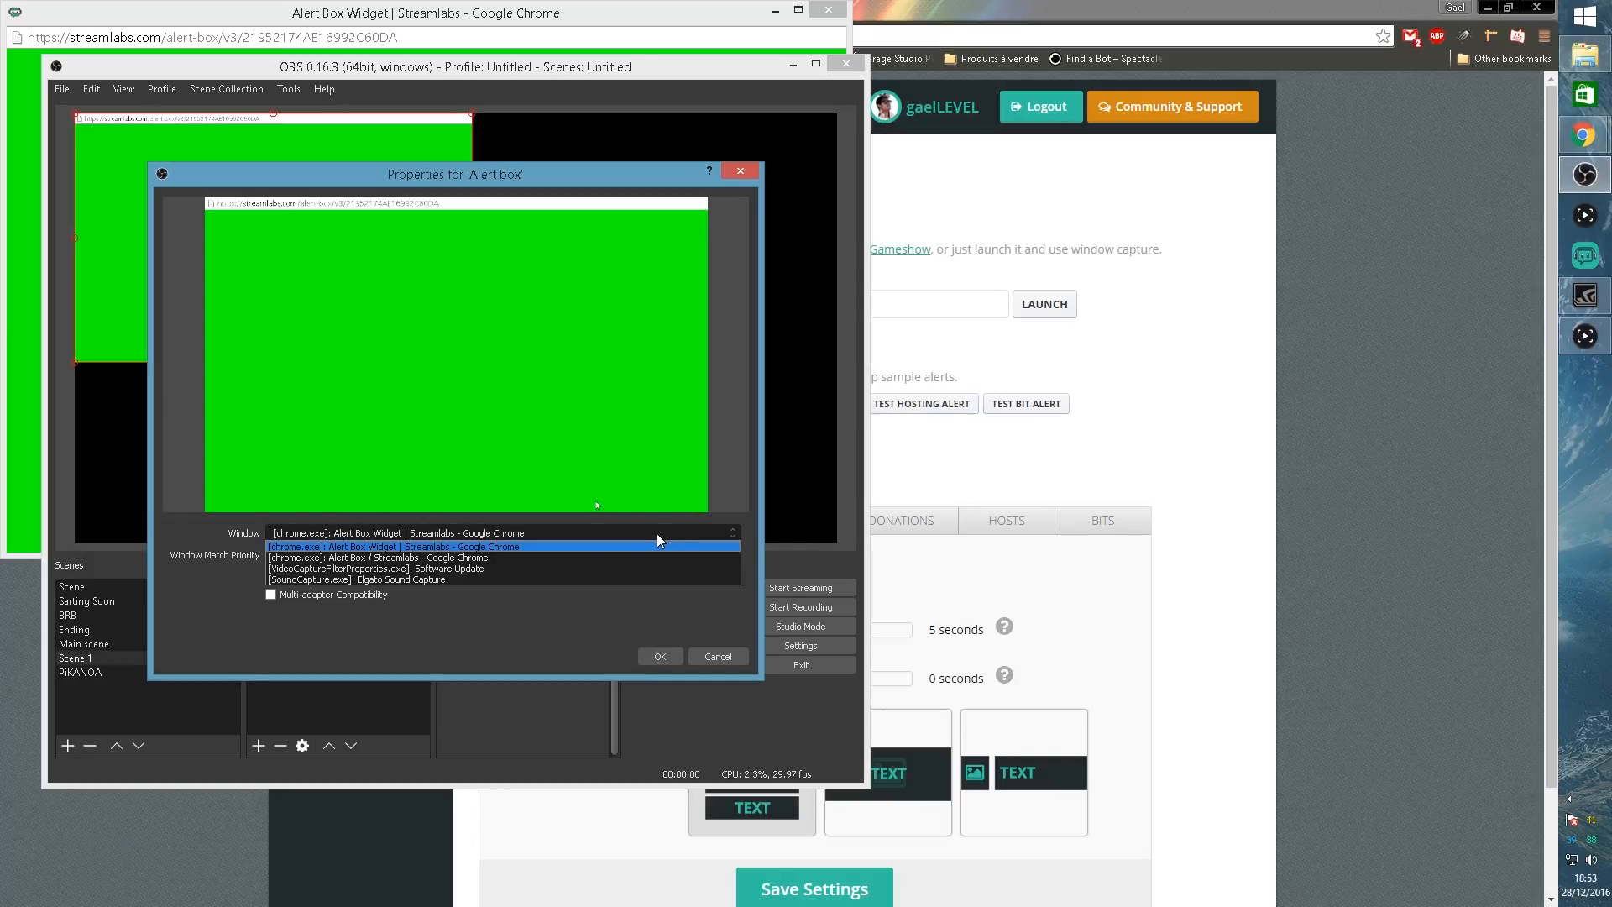
click(490, 547)
click(660, 656)
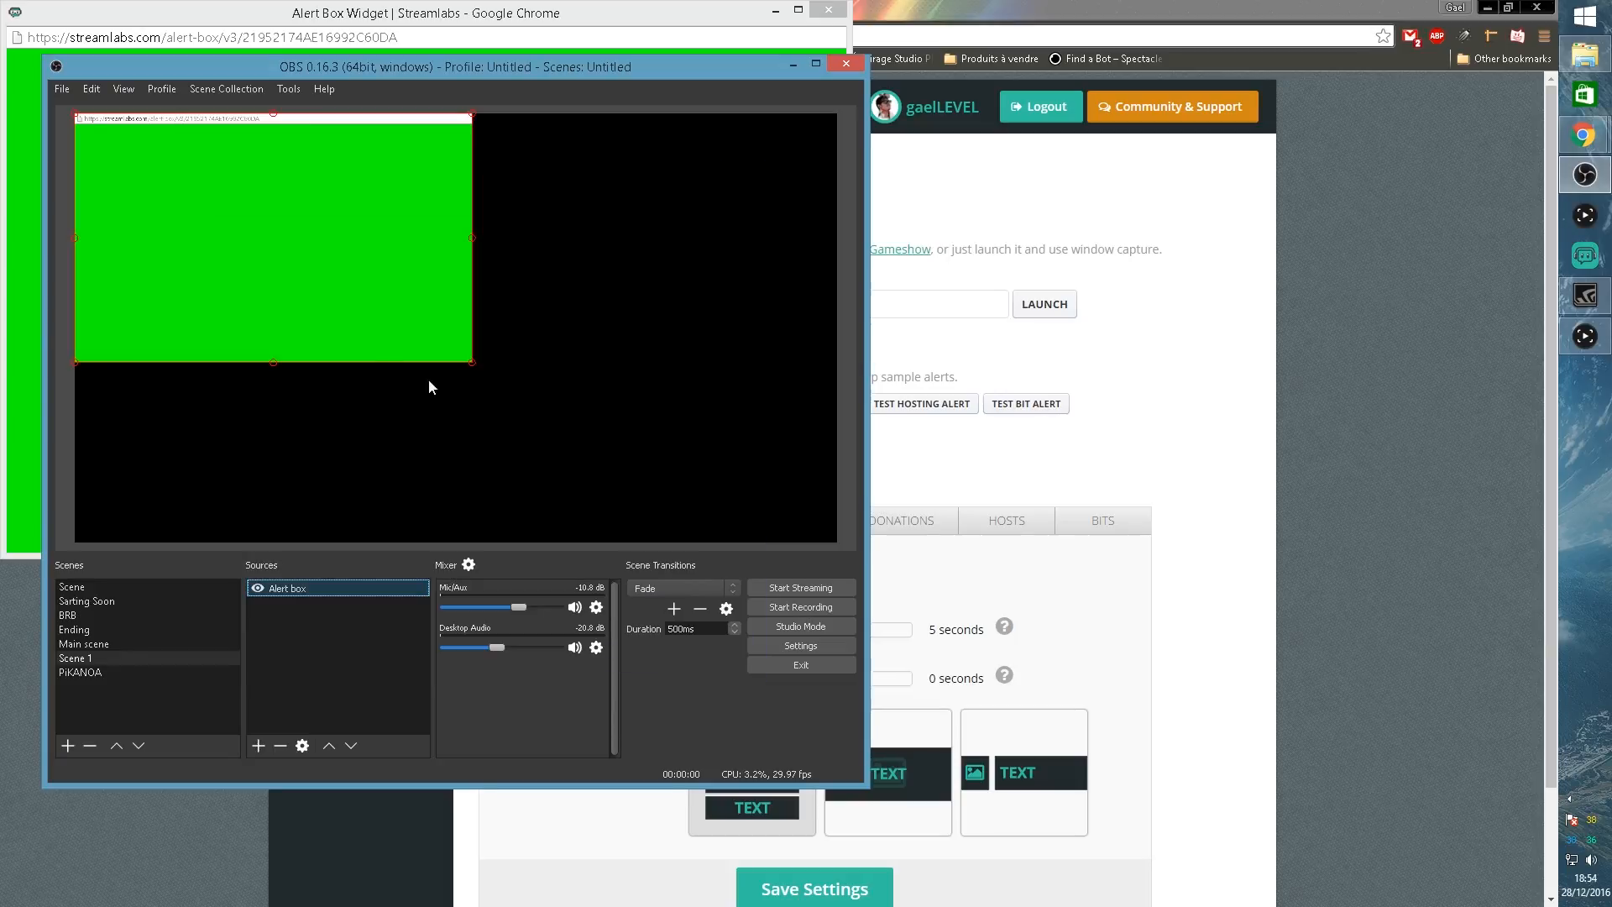
drag(472, 363, 843, 470)
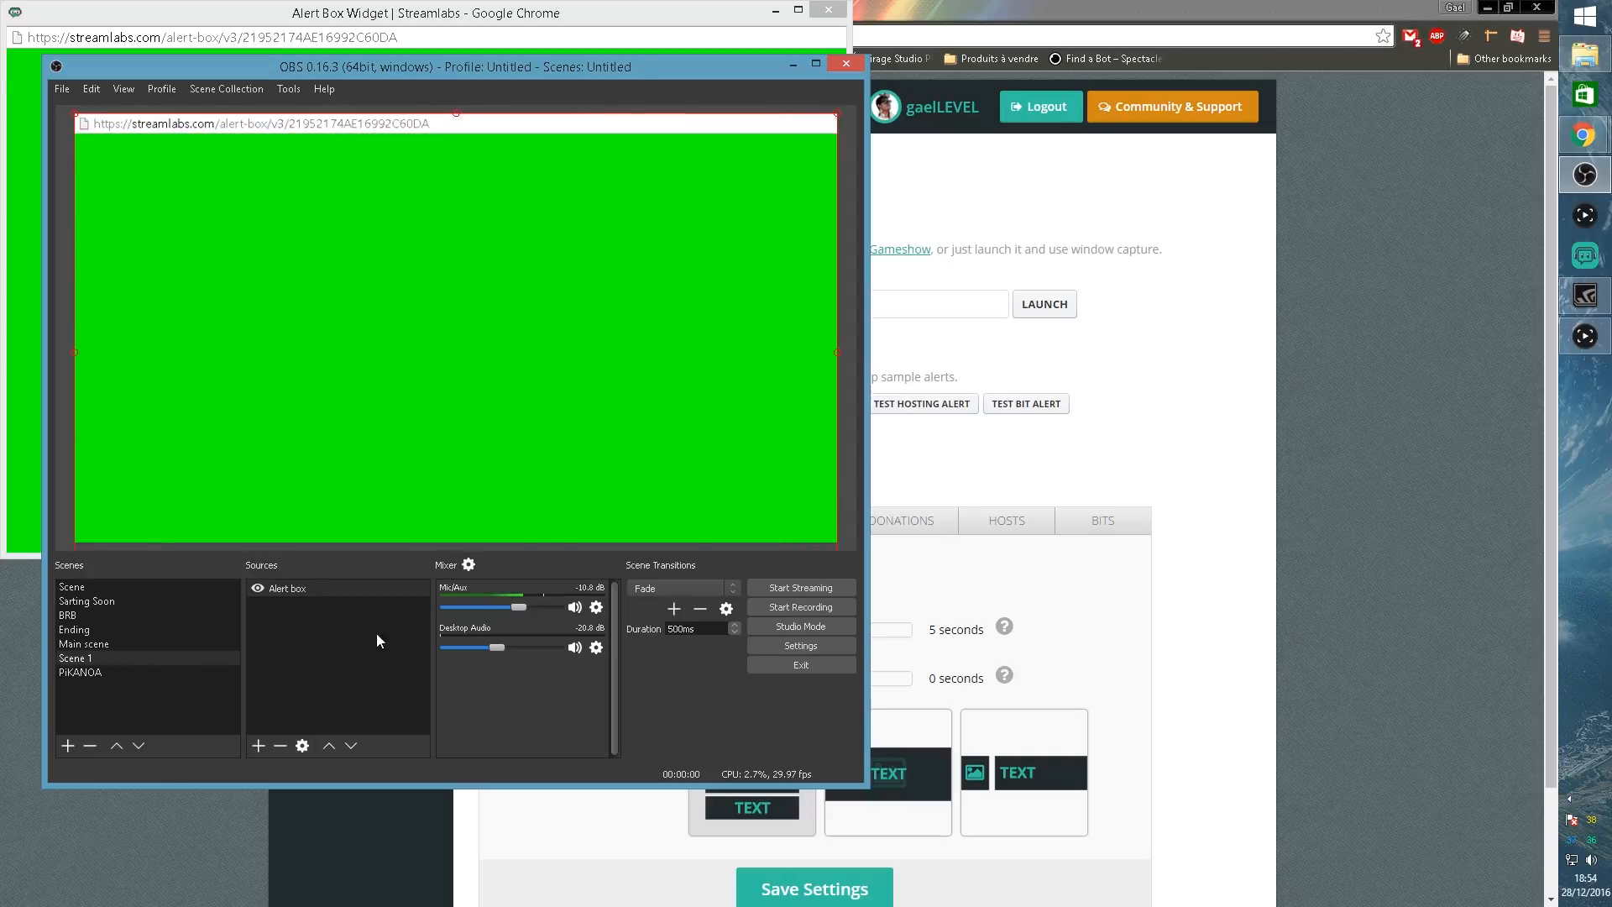
Step: Add a Chroma Key filter with the default name to the Alert box source to remove its green background
right_click(272, 586)
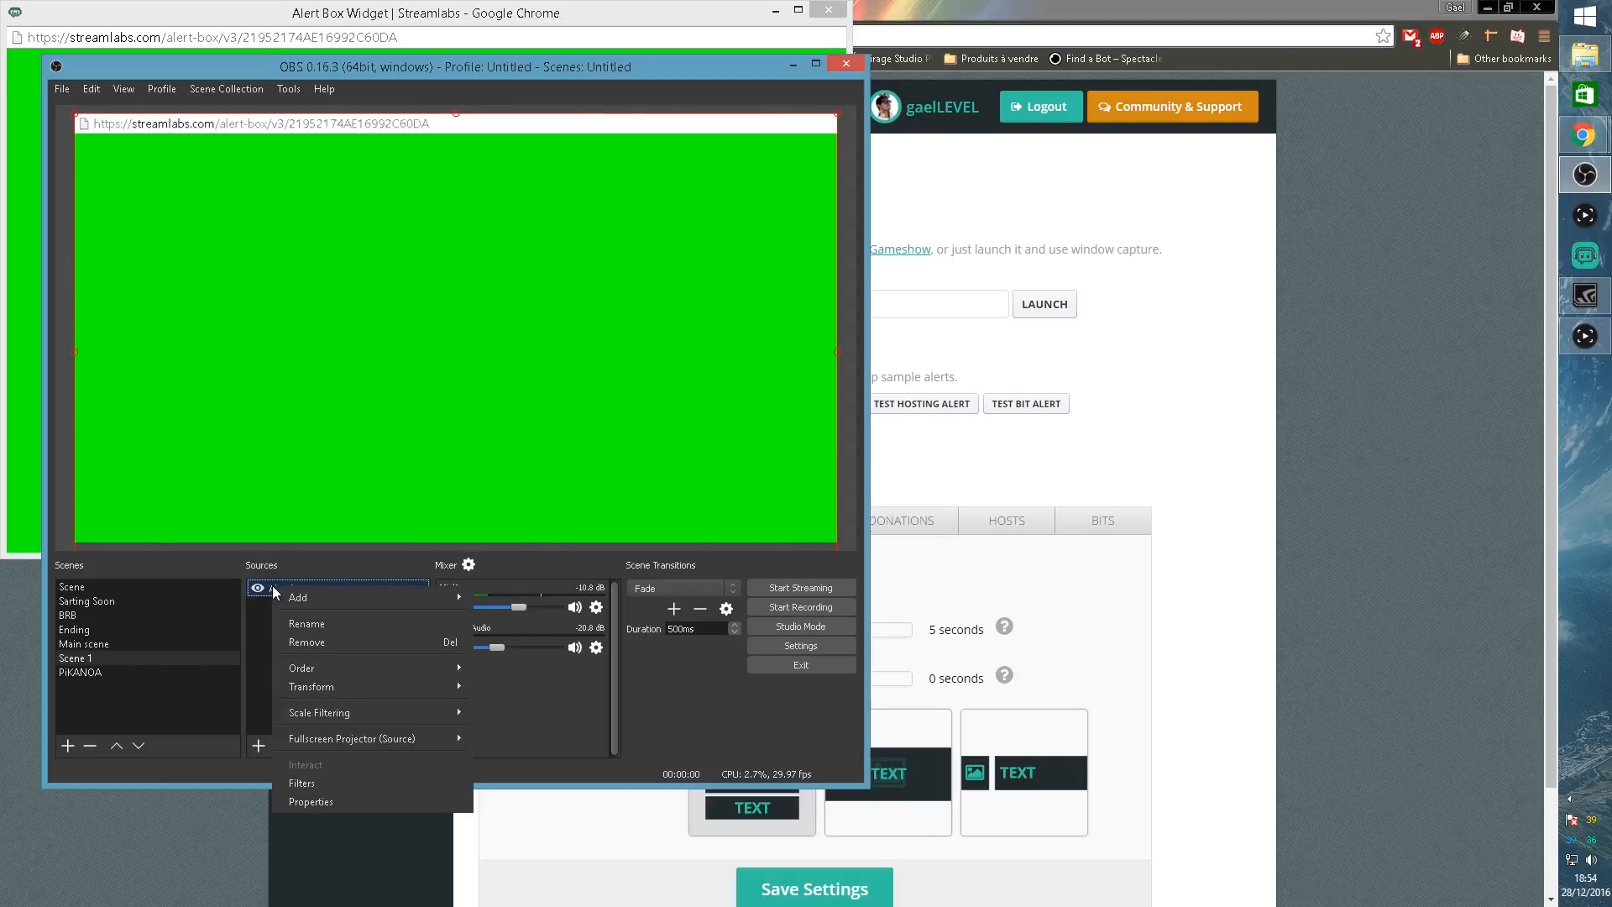
click(378, 782)
right_click(210, 294)
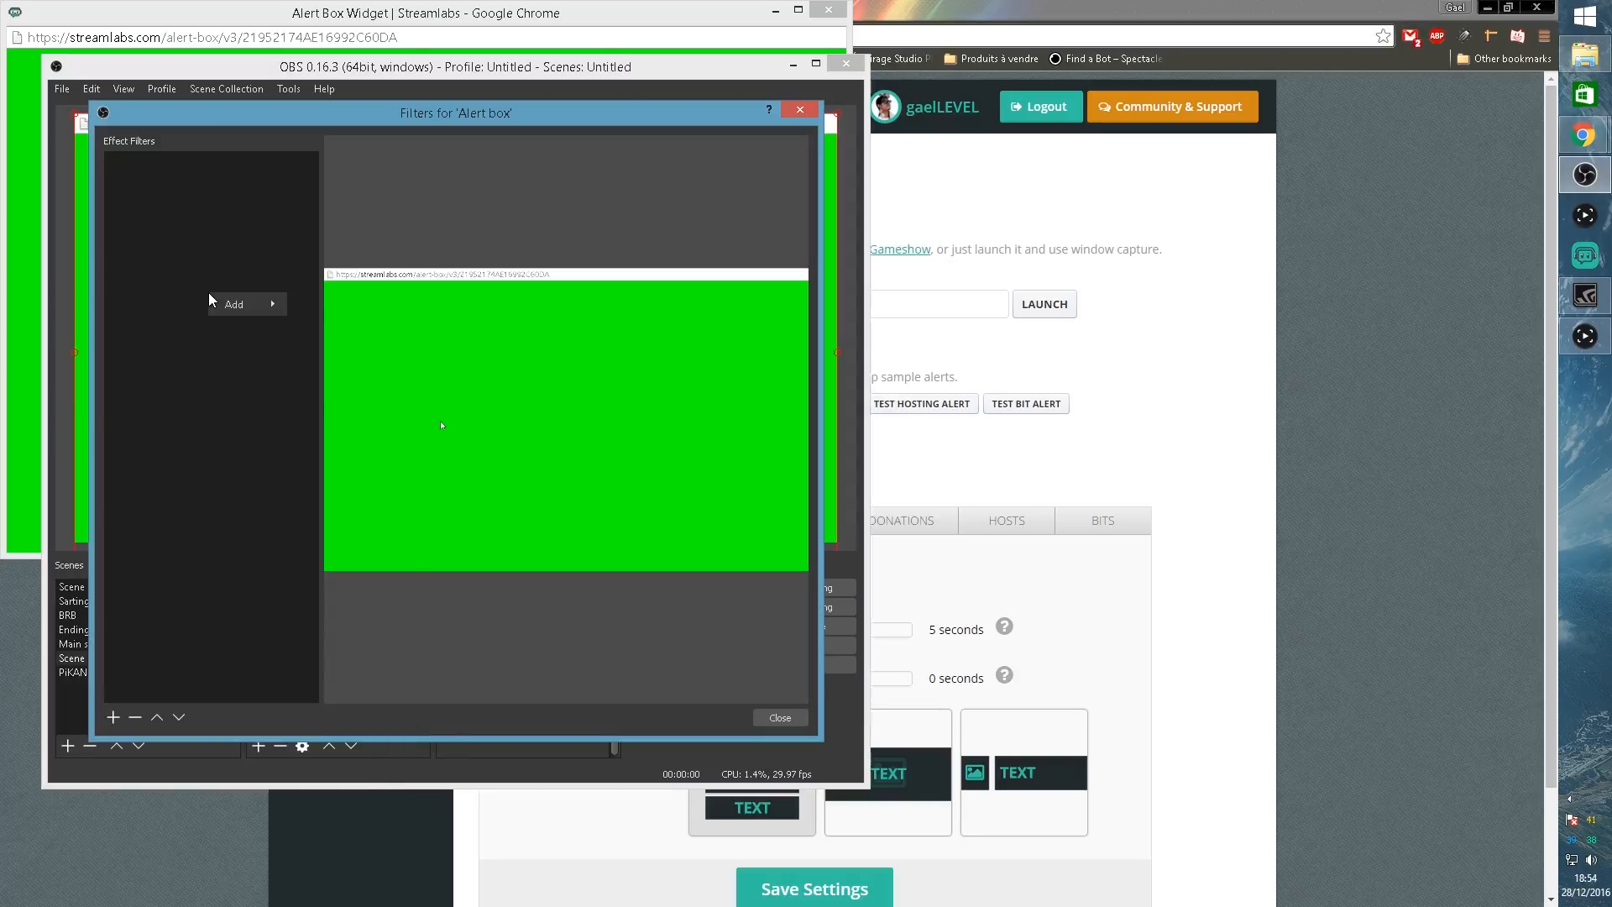
mouse_move(239, 307)
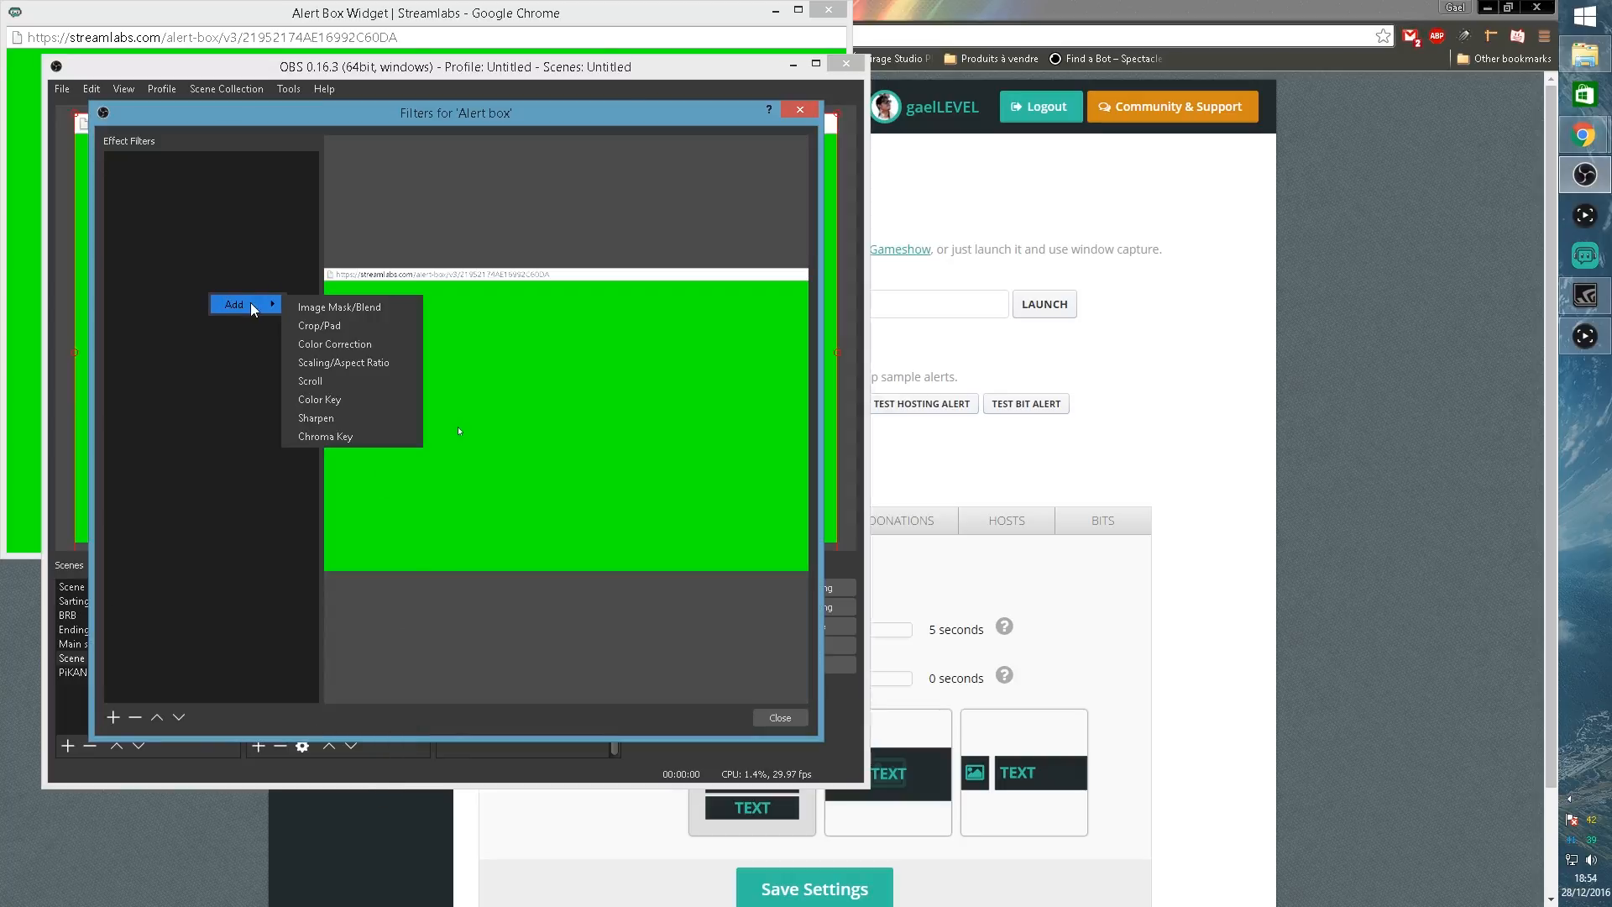
click(354, 435)
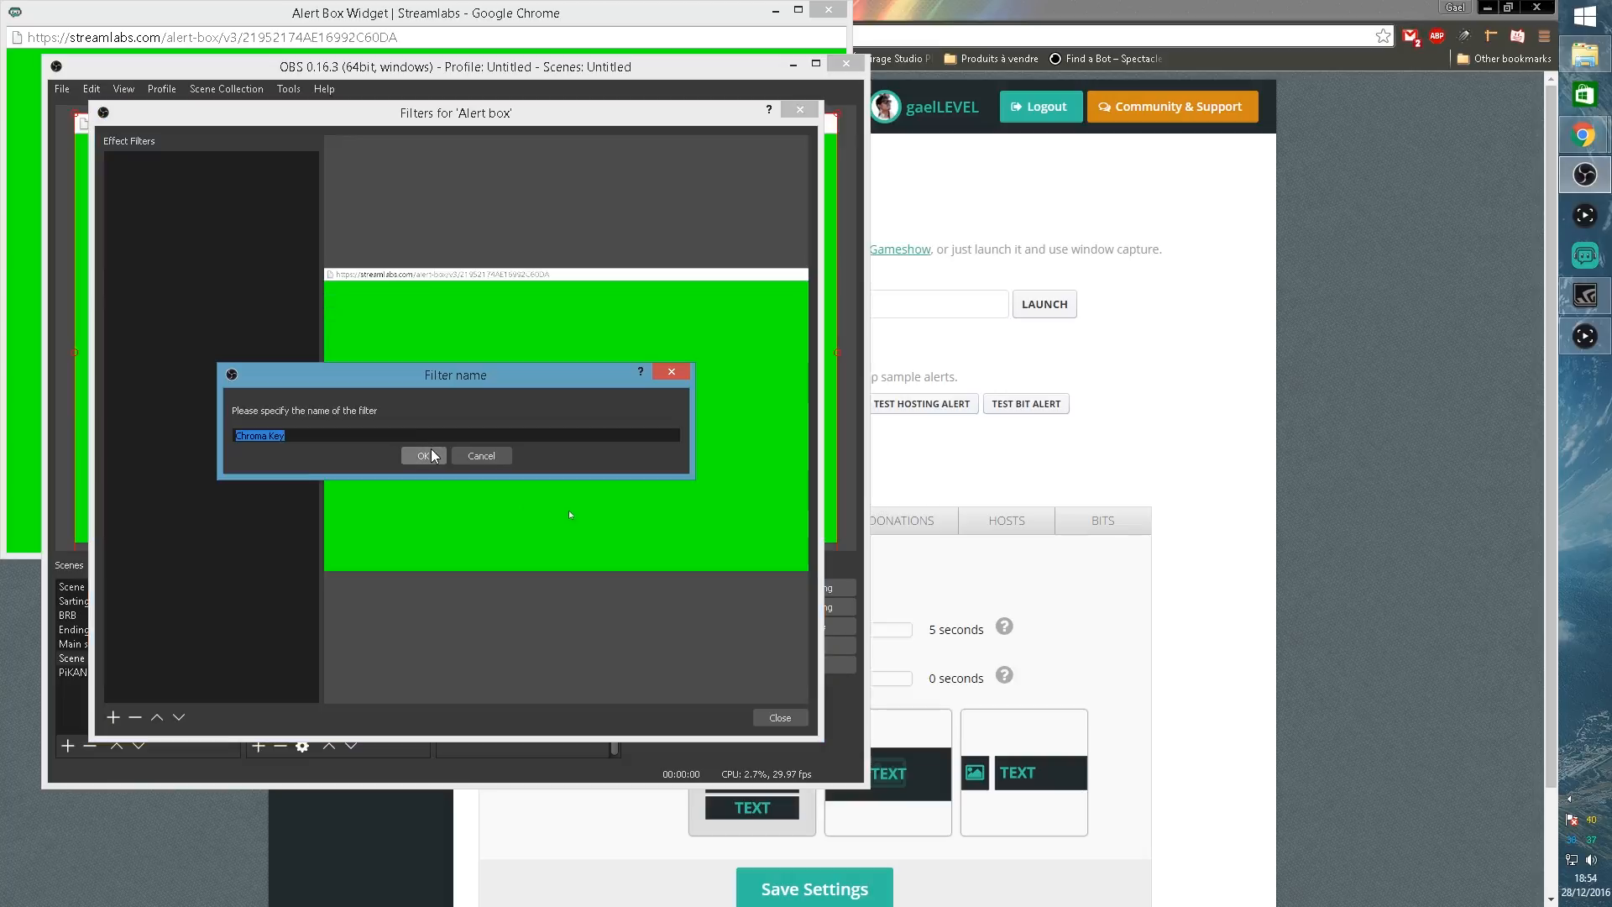
click(428, 453)
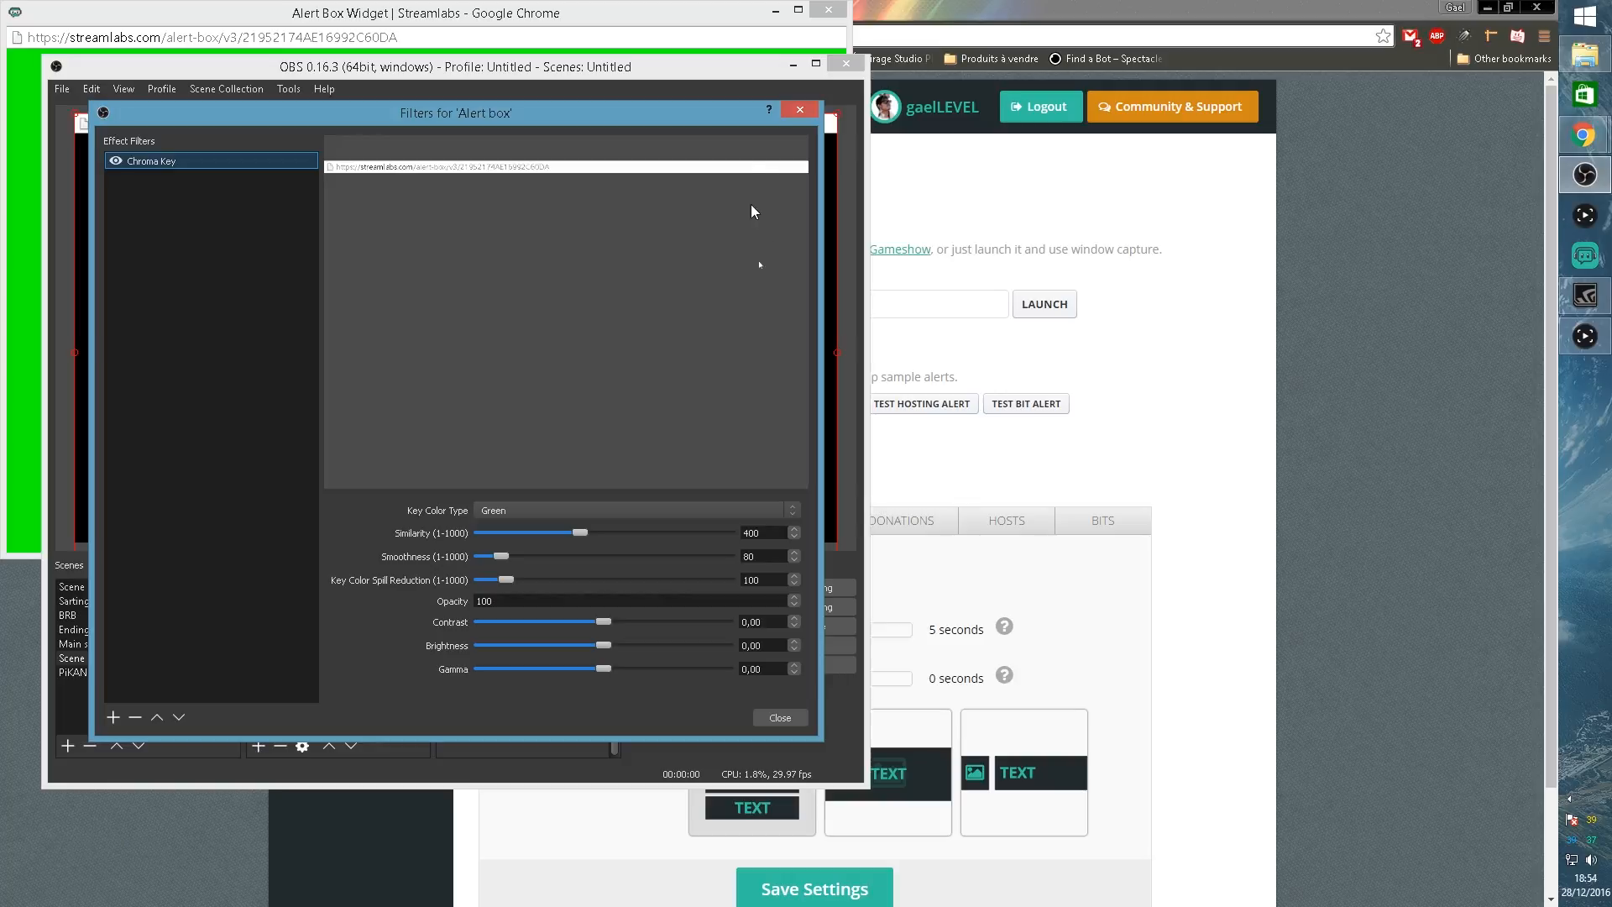
click(781, 718)
Step: Place OBS beside the widget window and send a test follow alert from Streamlabs to compare both previews
drag(403, 68, 1199, 91)
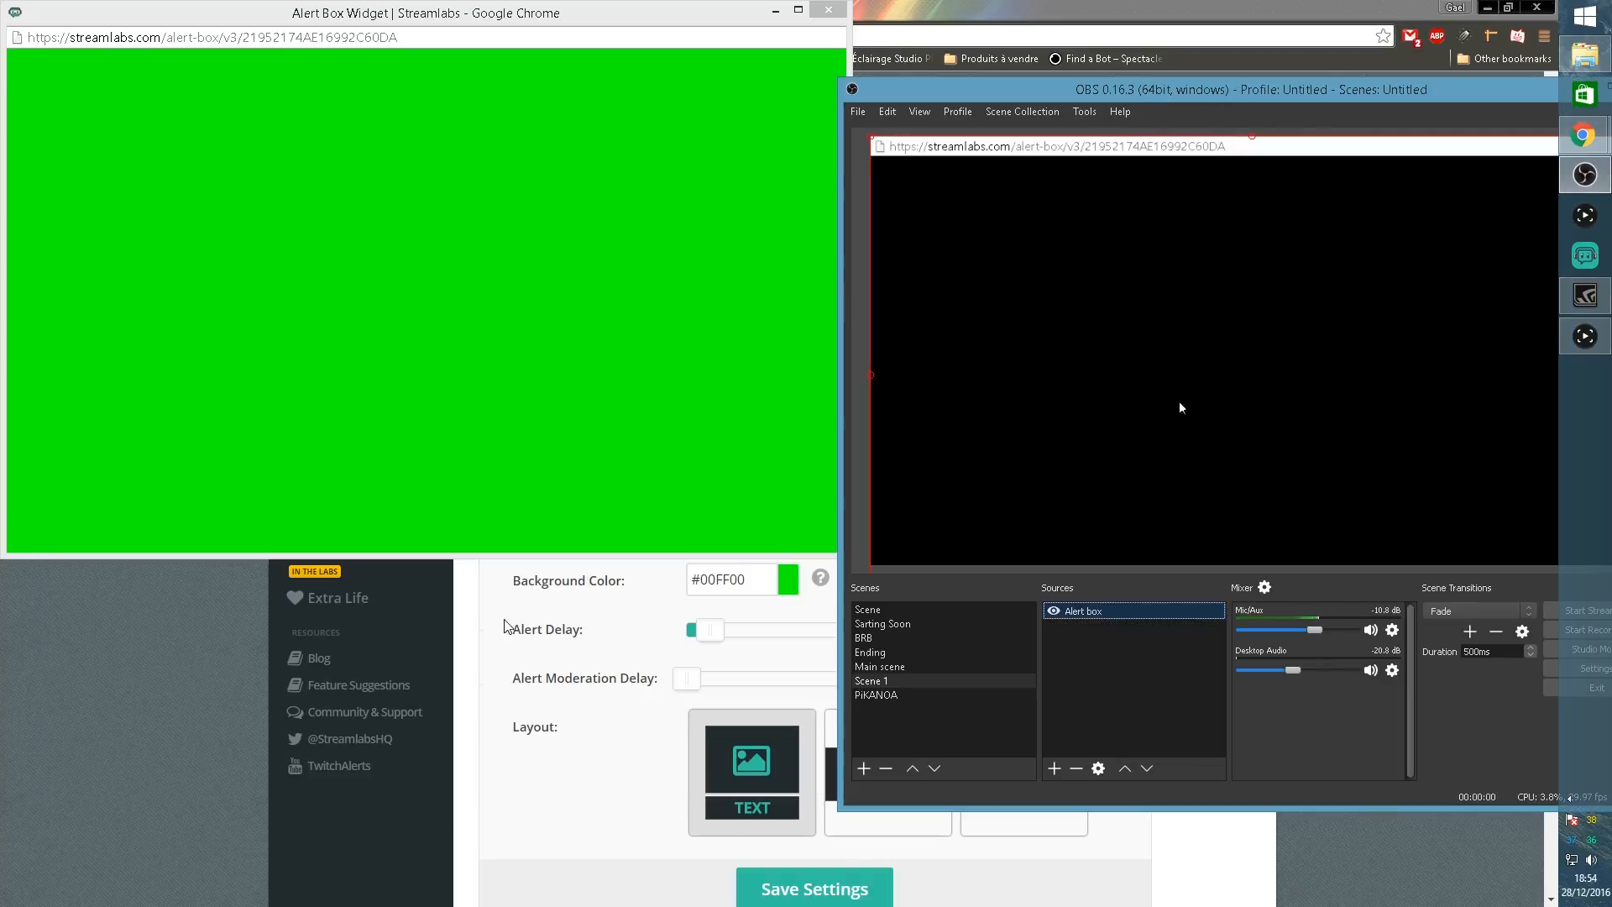
click(470, 748)
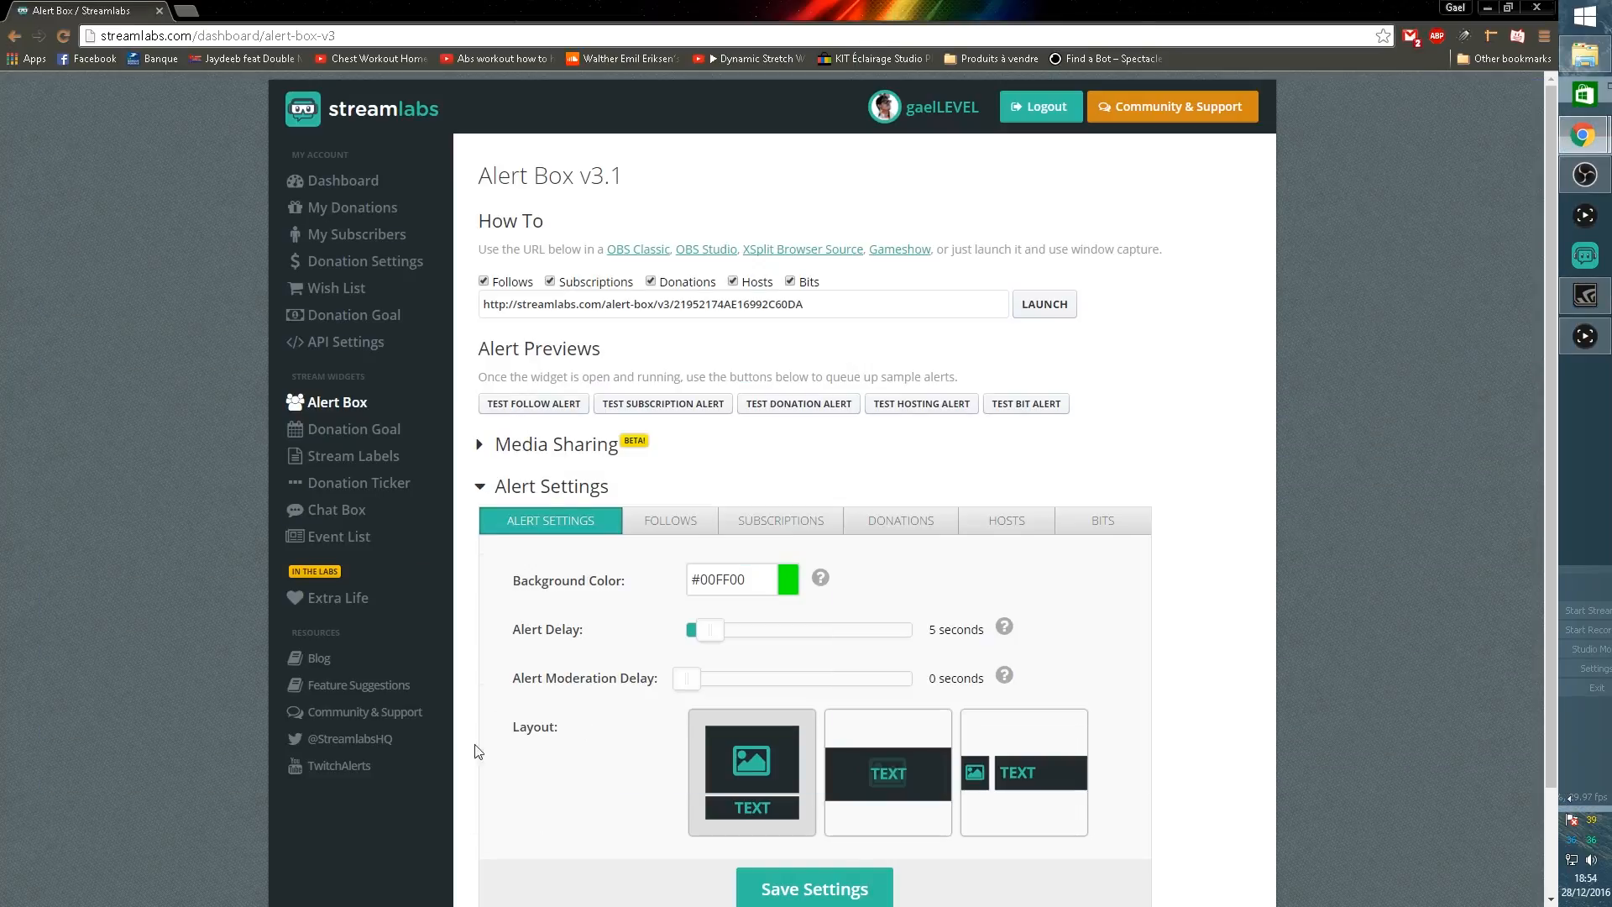
click(506, 404)
click(1486, 7)
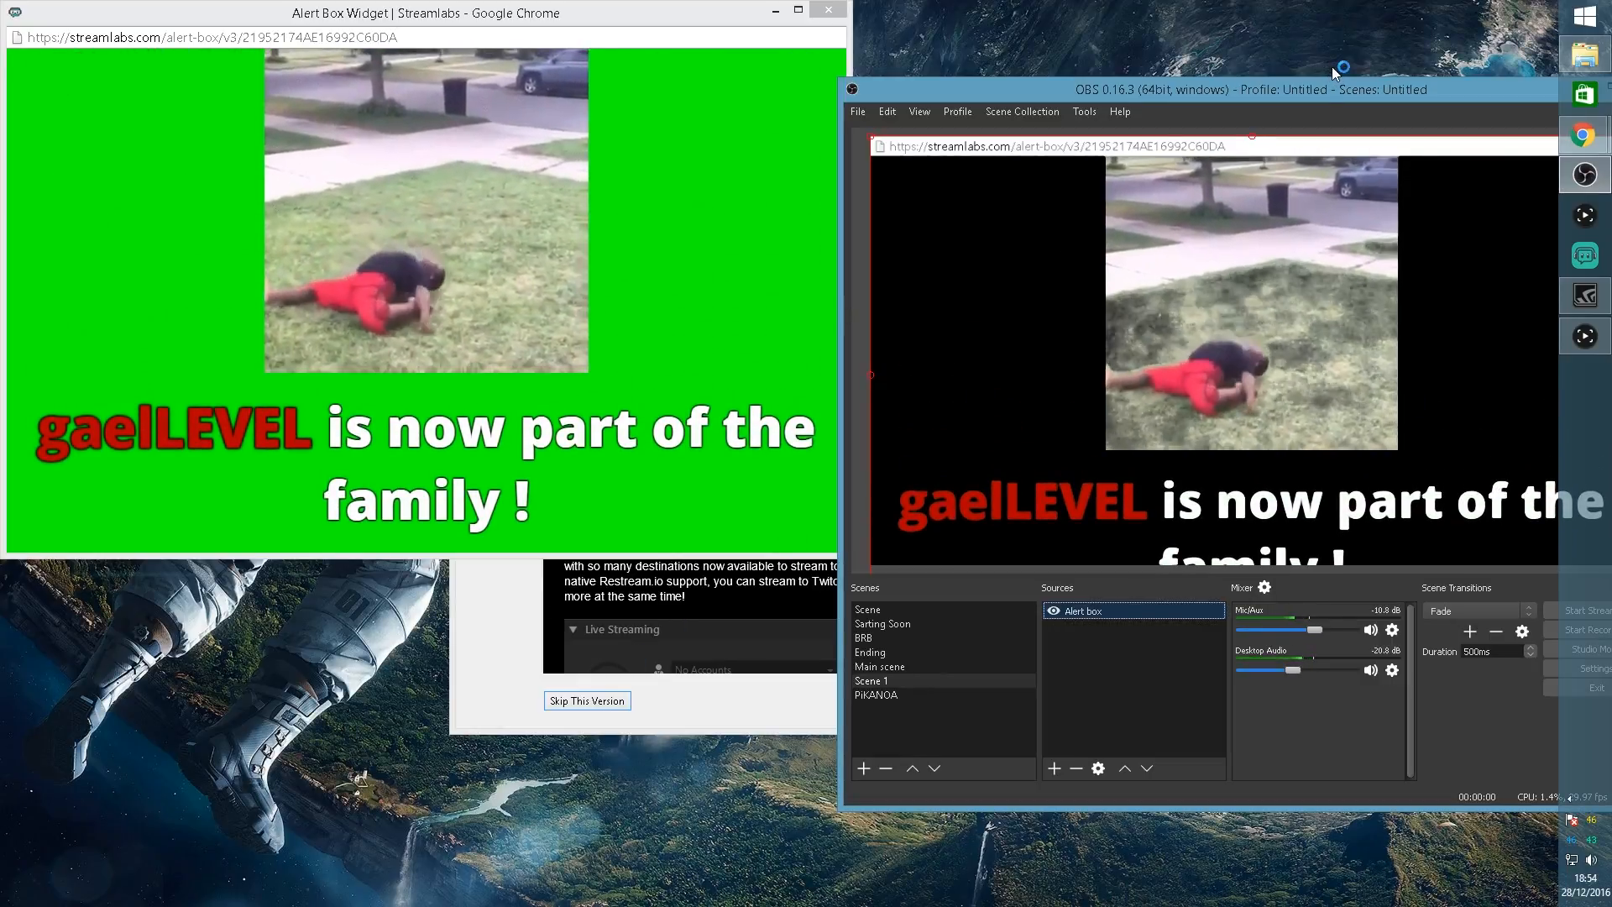
drag(1326, 92, 546, 53)
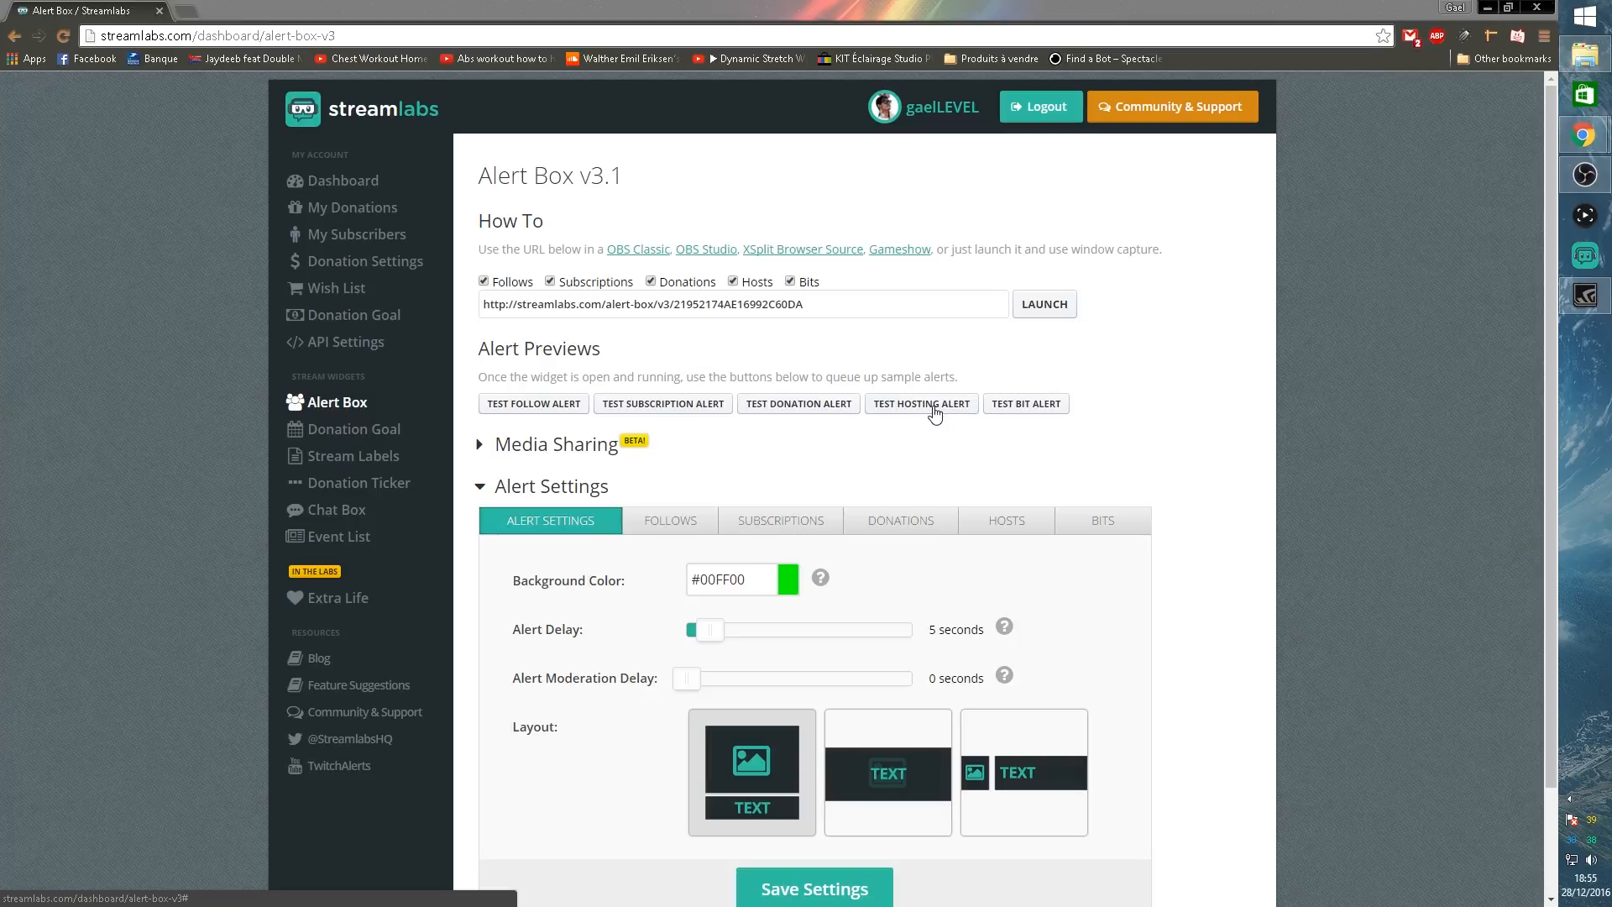
Step: Send a test donation alert from the Alert Box page and switch to OBS to preview it
click(782, 408)
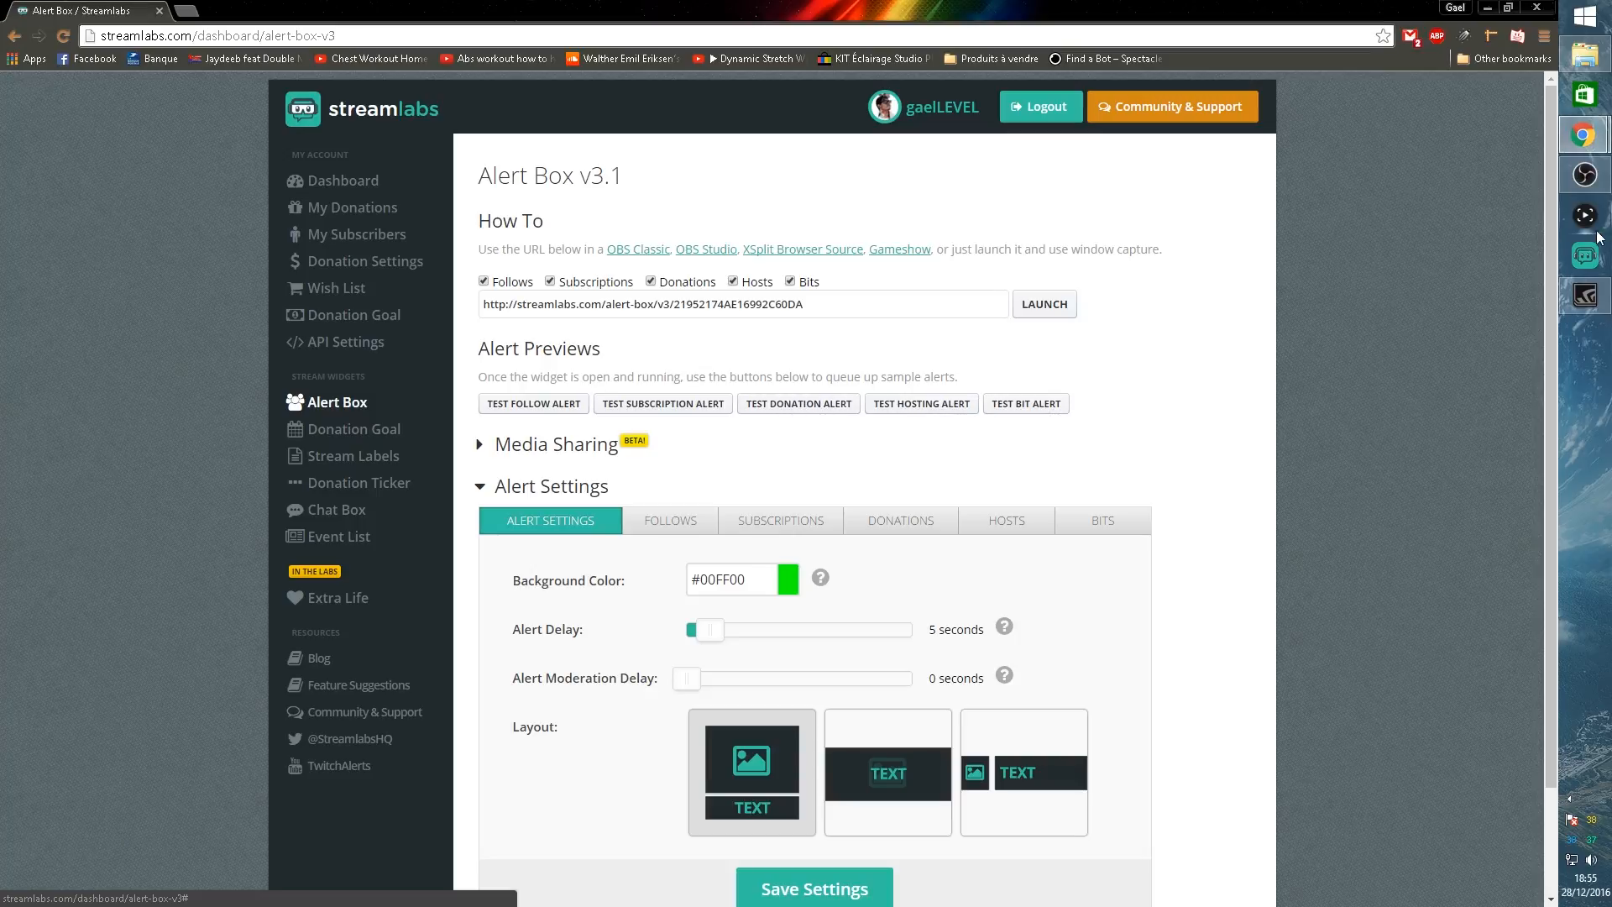
click(1584, 173)
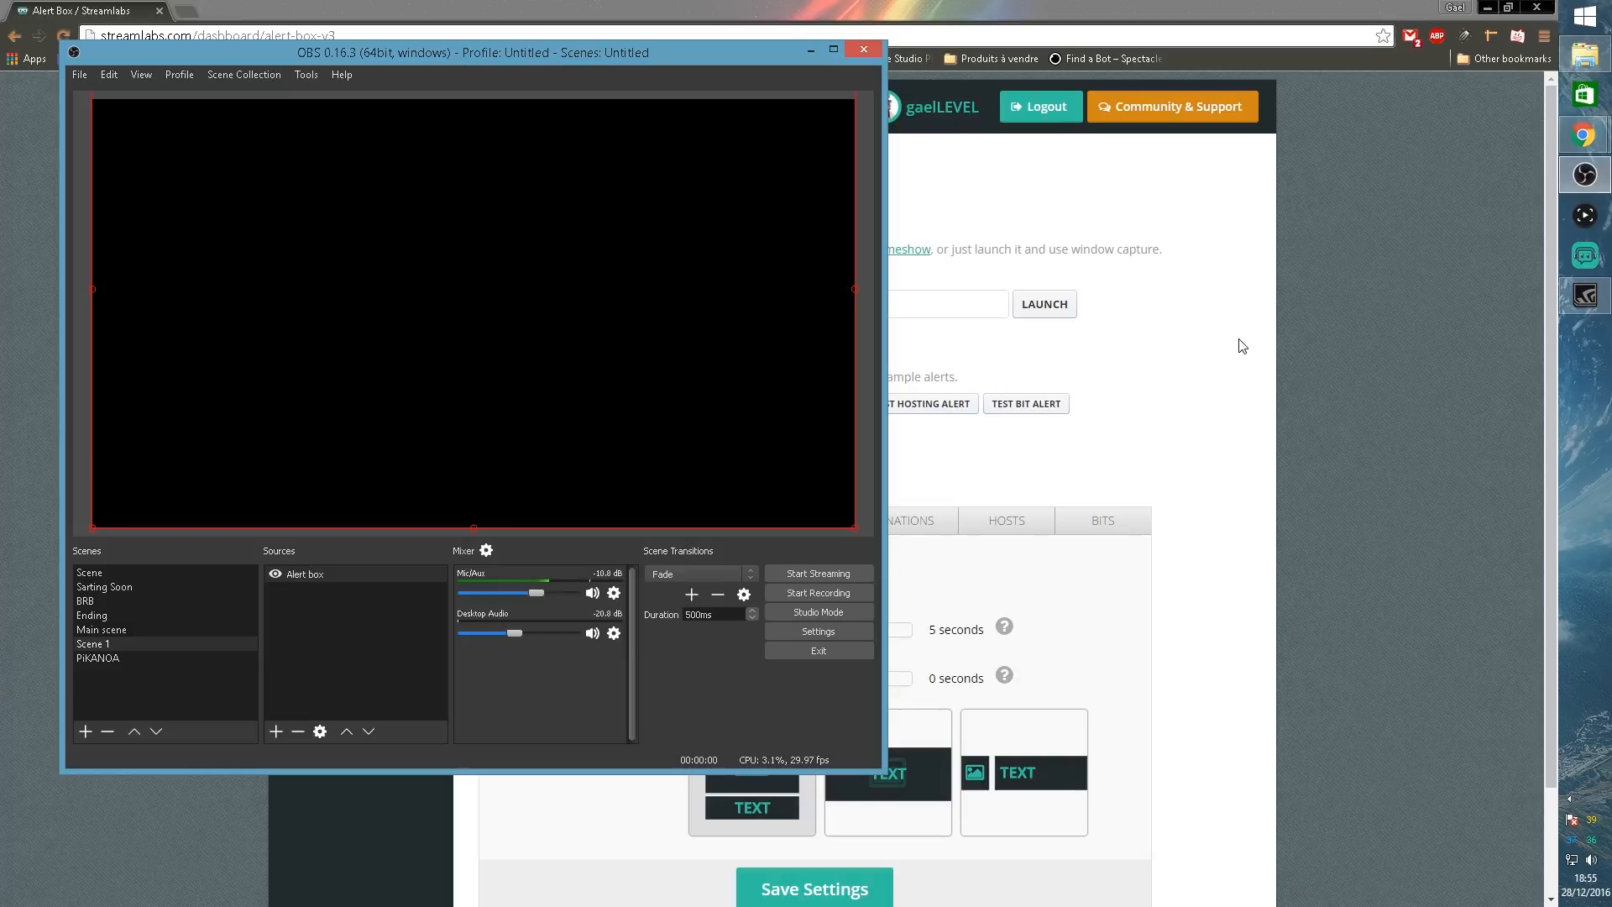
Step: Switch back to the browser and open the Follows section of the alert settings
click(1241, 346)
scroll(520, 495, down, 2)
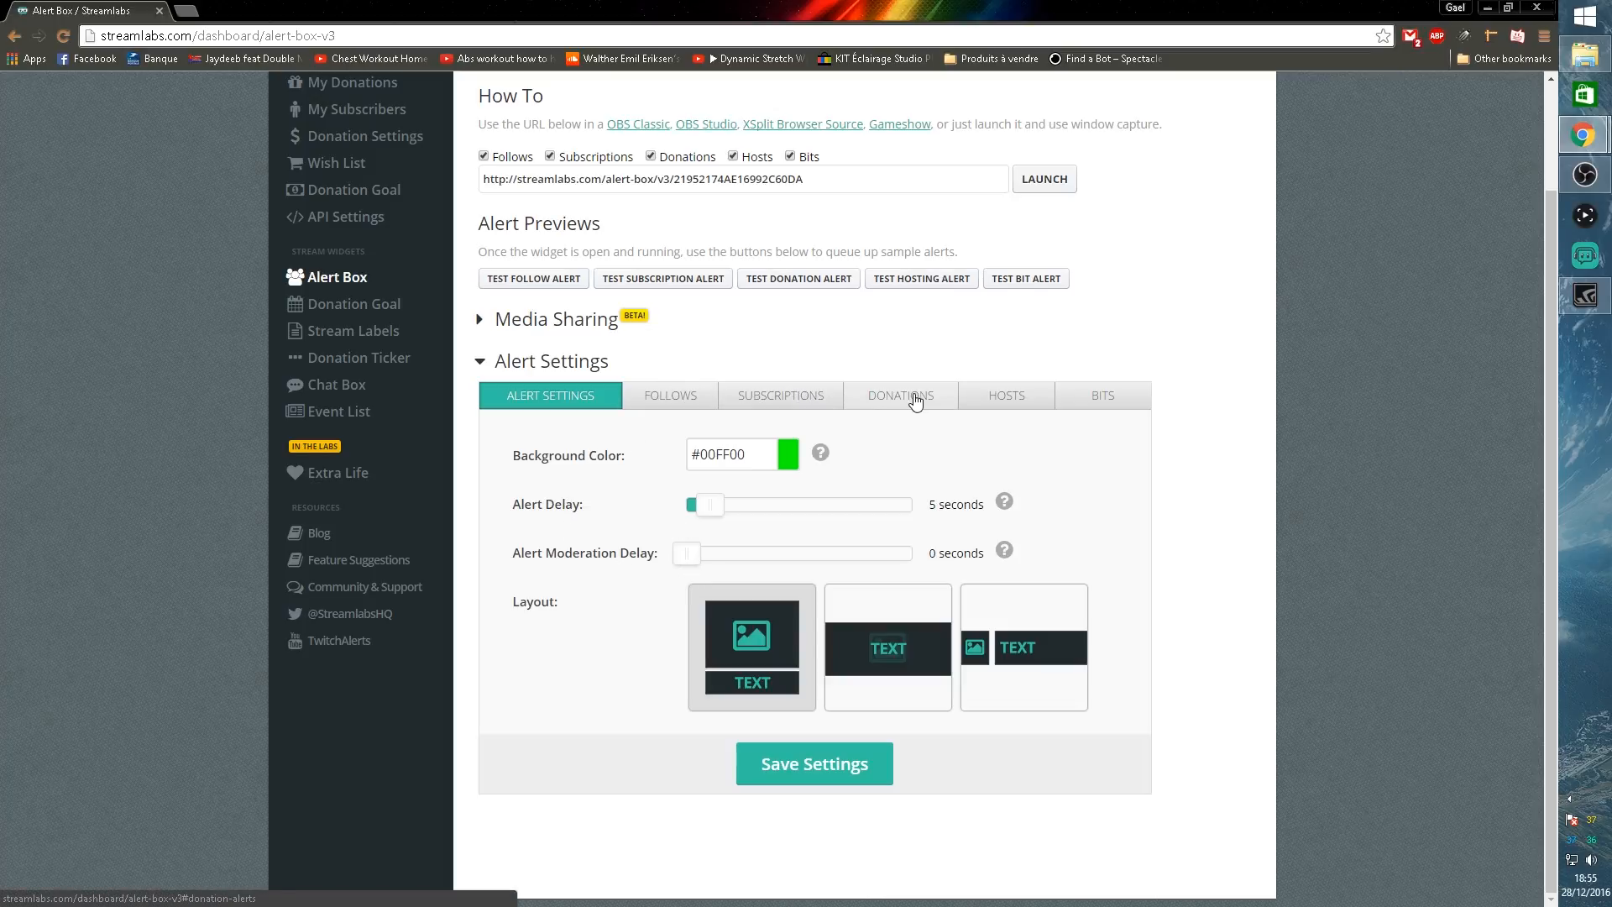
click(661, 401)
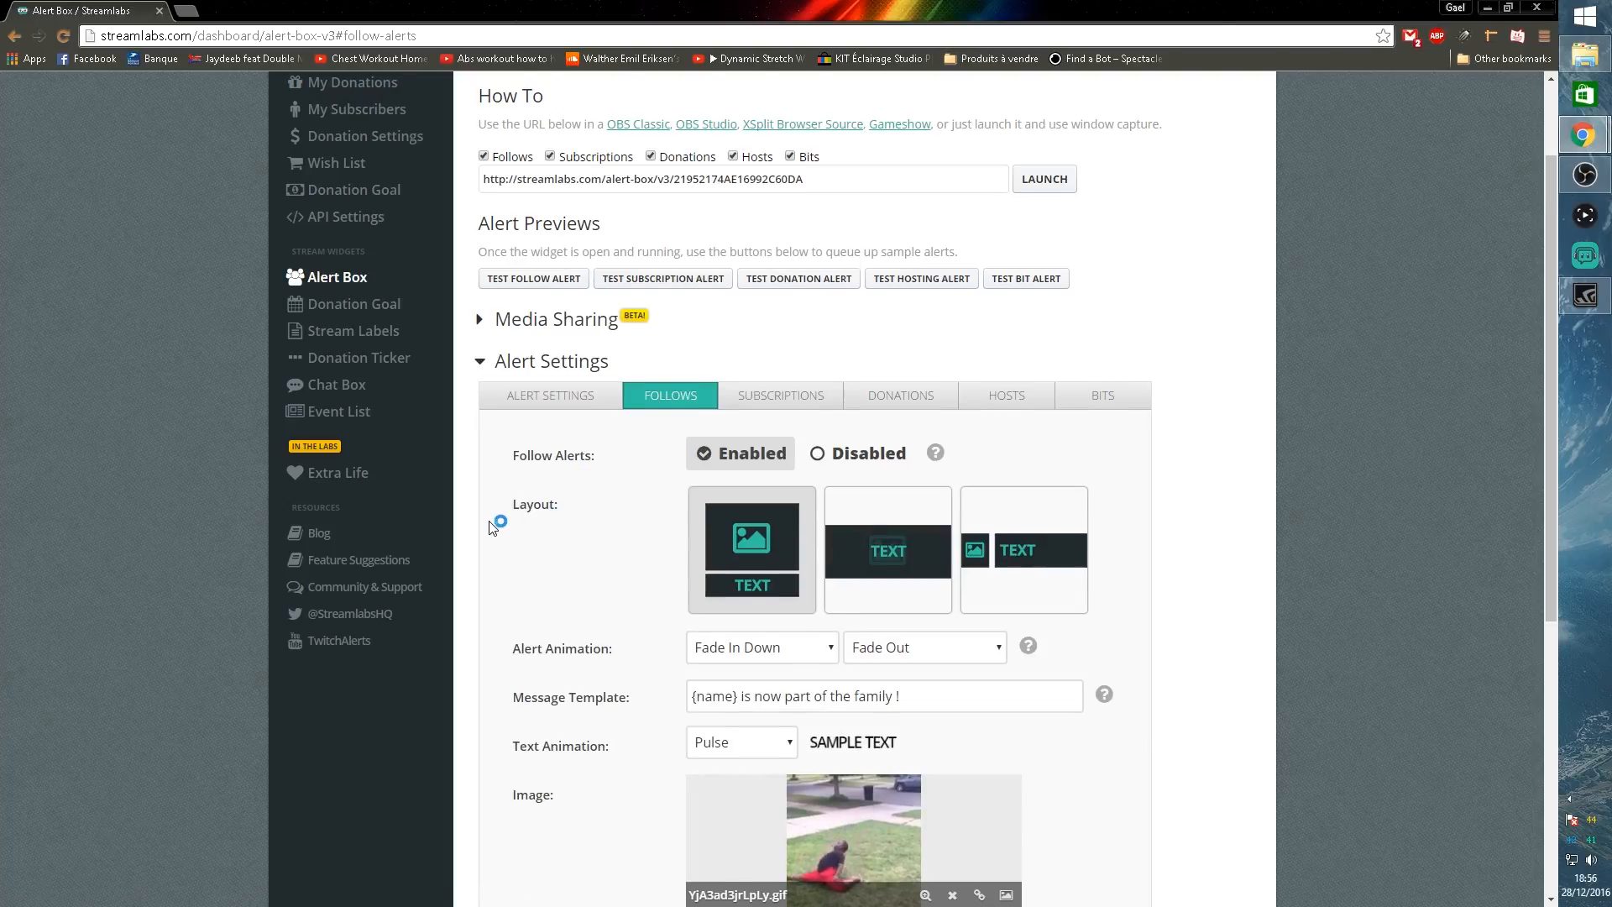
Step: Review the follow alert options, from layout and animation down to sound, duration and alert variations
scroll(497, 524, down, 1)
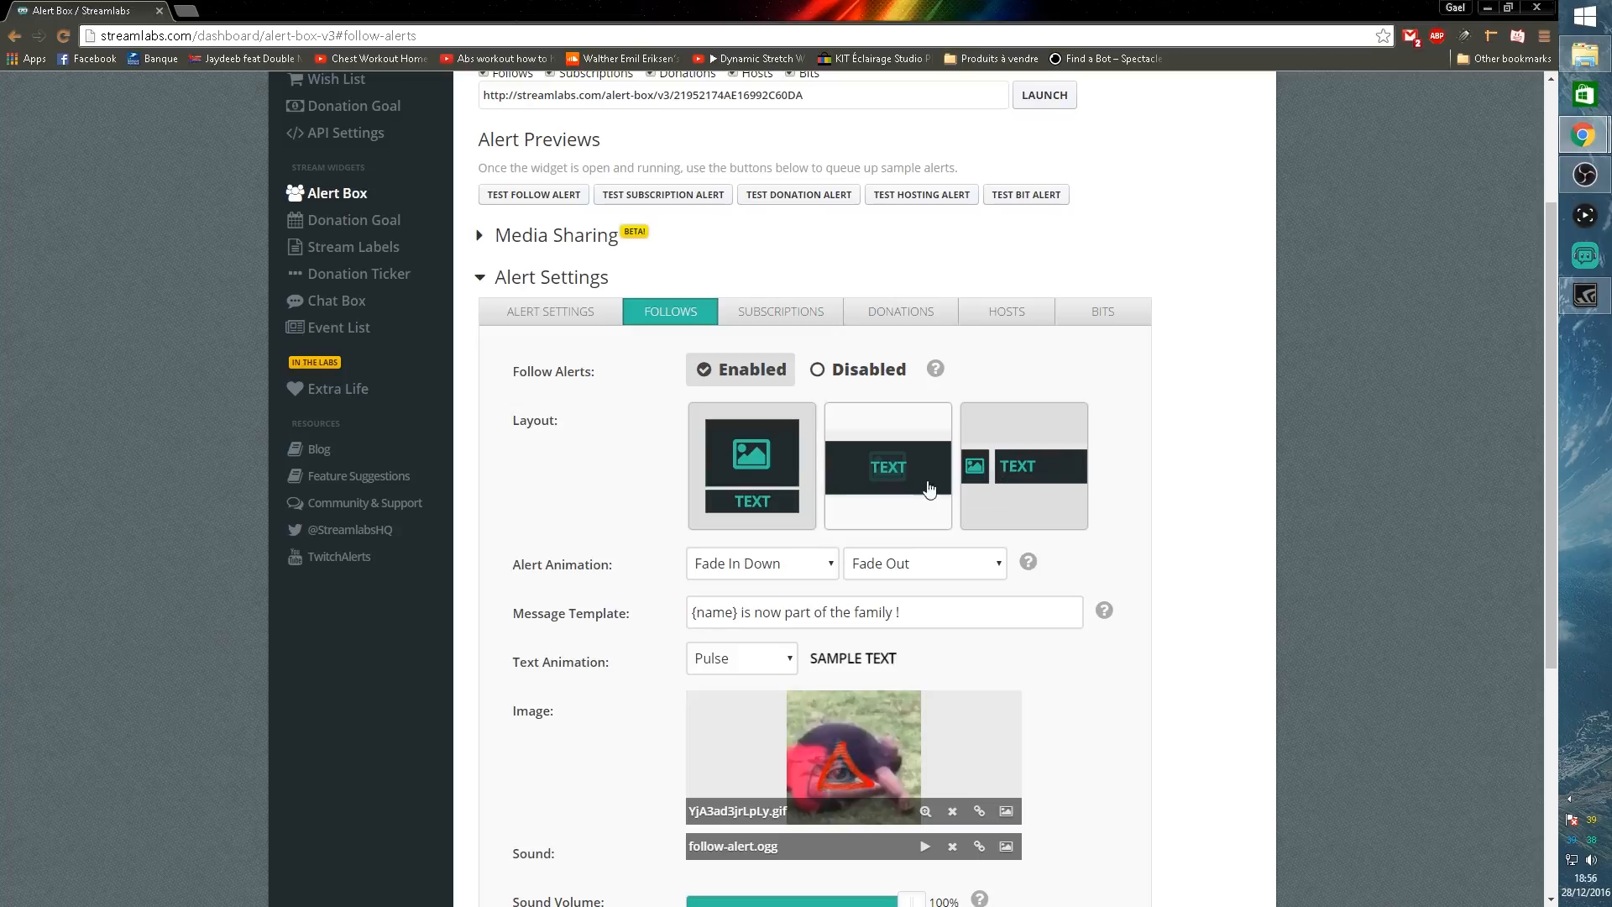
scroll(519, 459, down, 3)
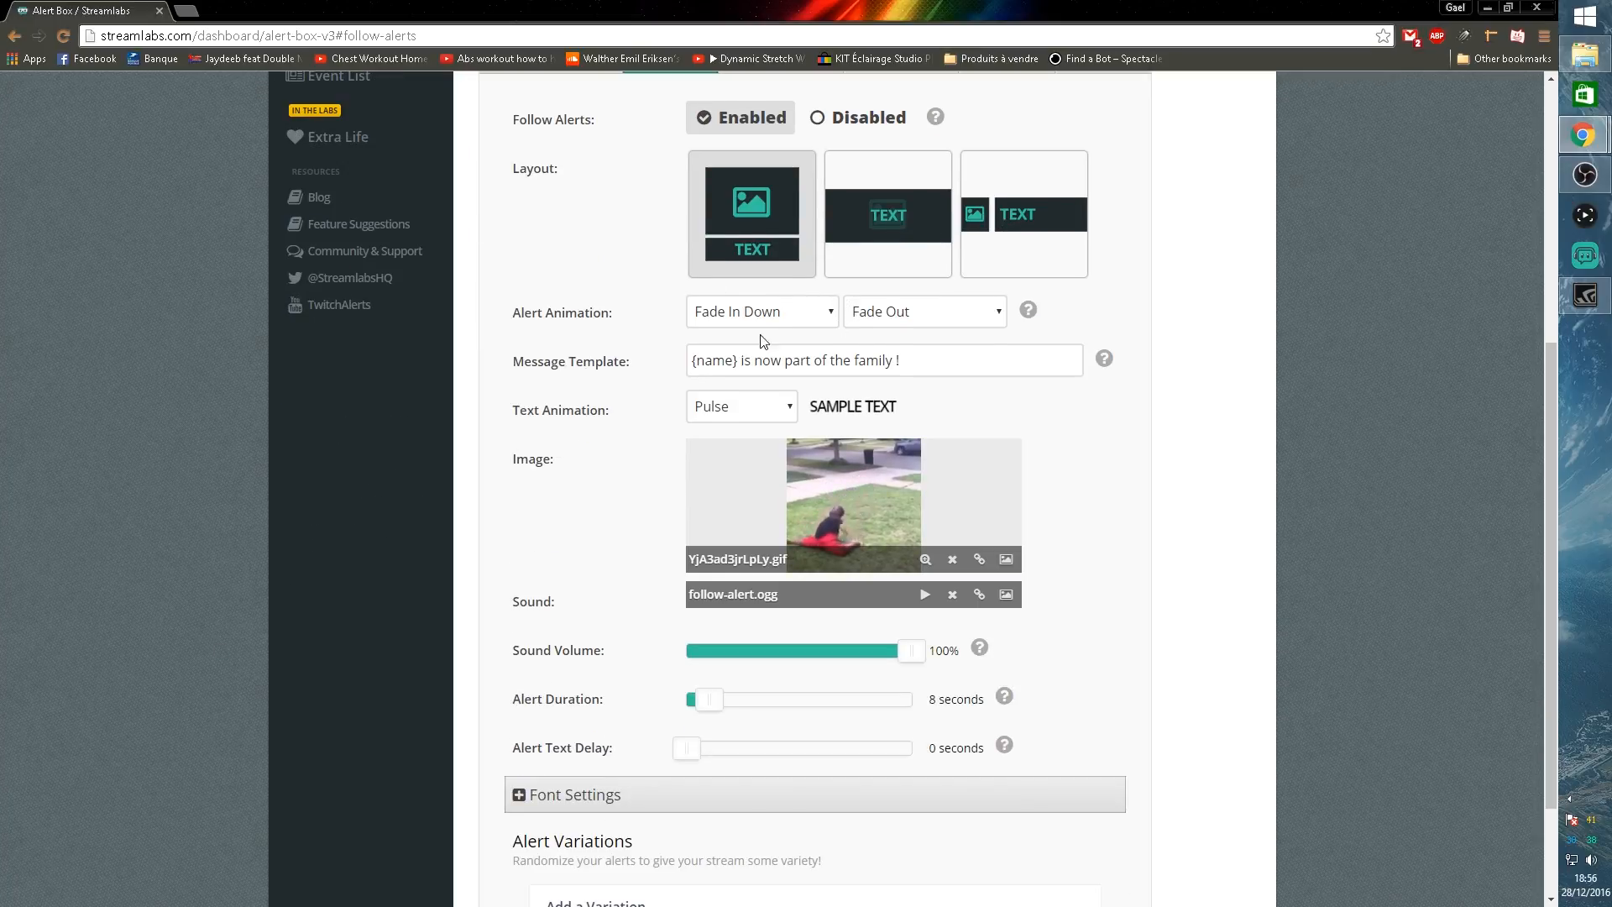
scroll(888, 447, down, 2)
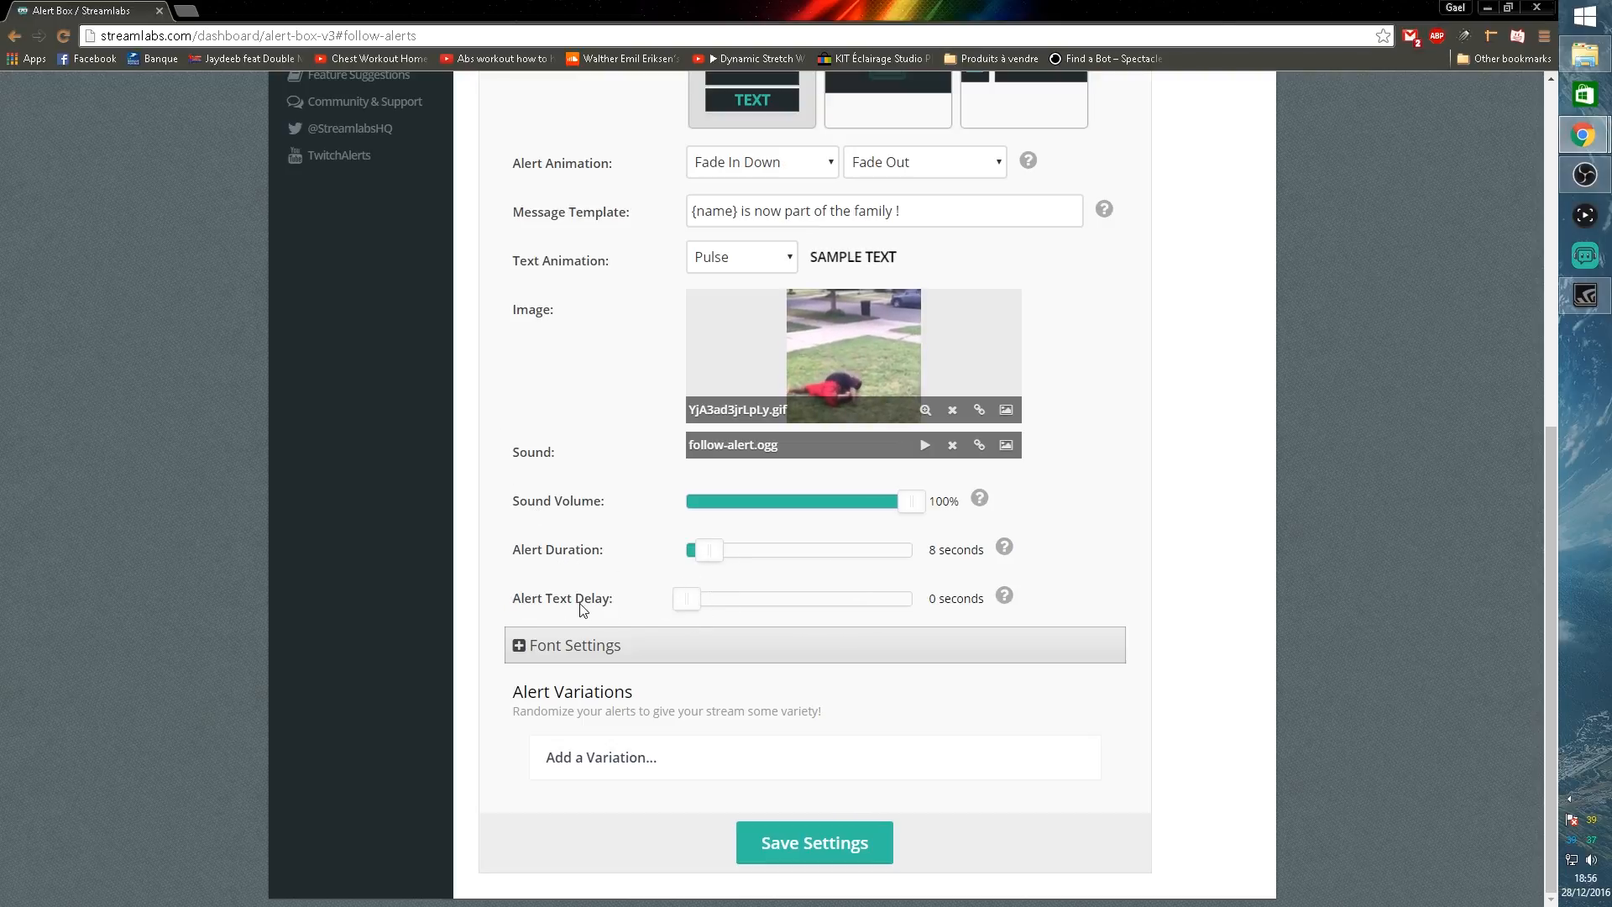
scroll(594, 558, up, 6)
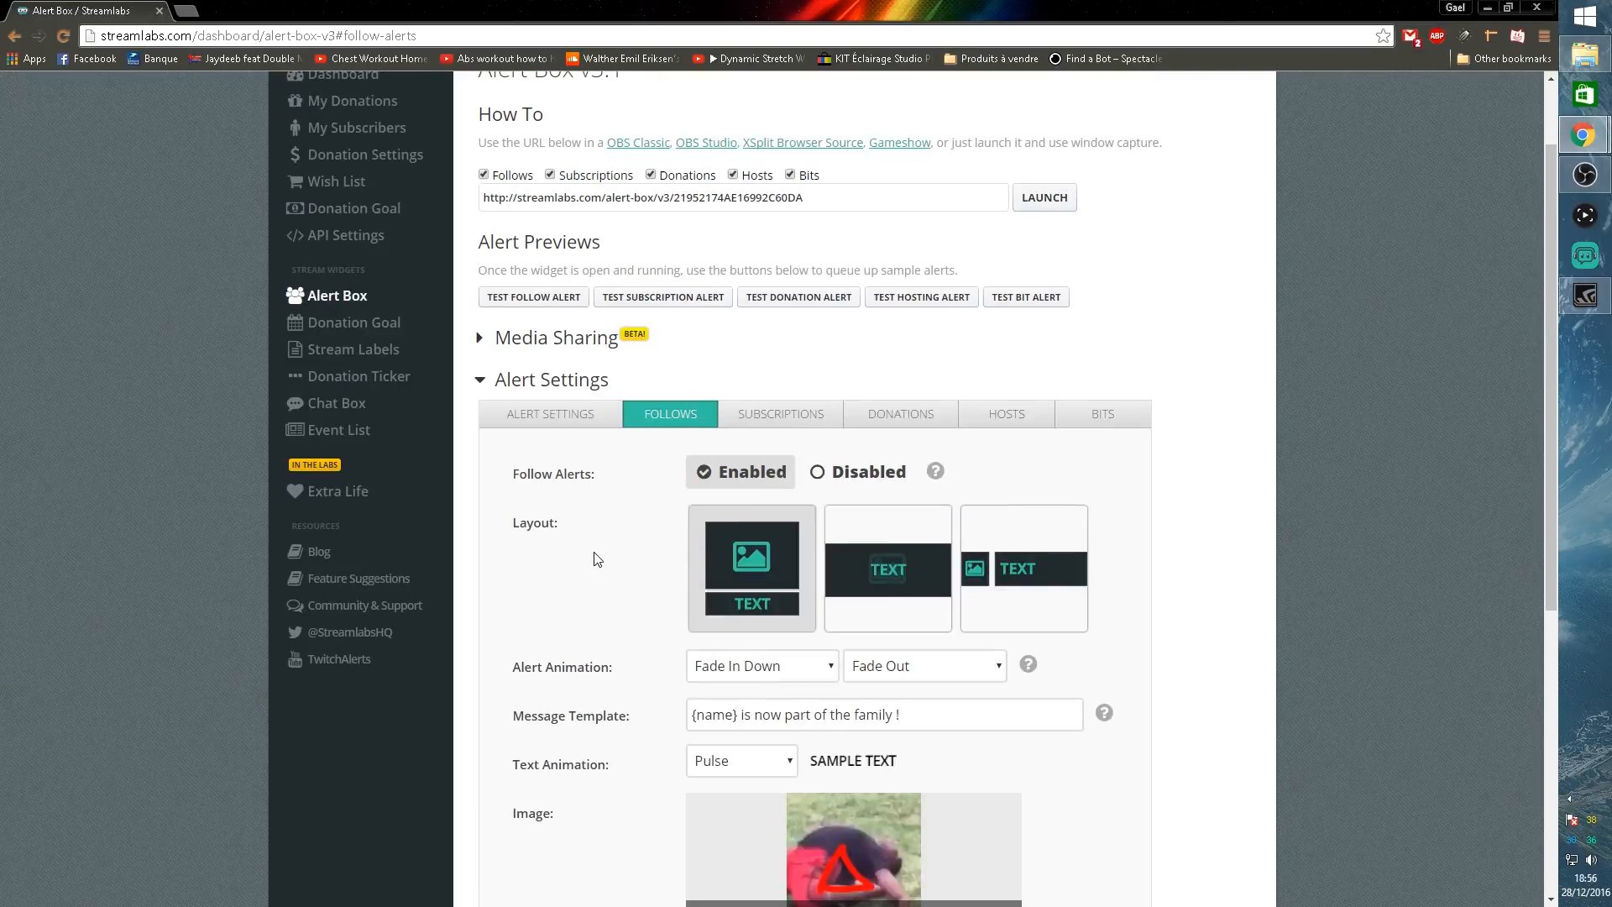
Step: Open the Donations section of the alert settings, review its layout, message, image and sound options, and return to Follows
click(895, 415)
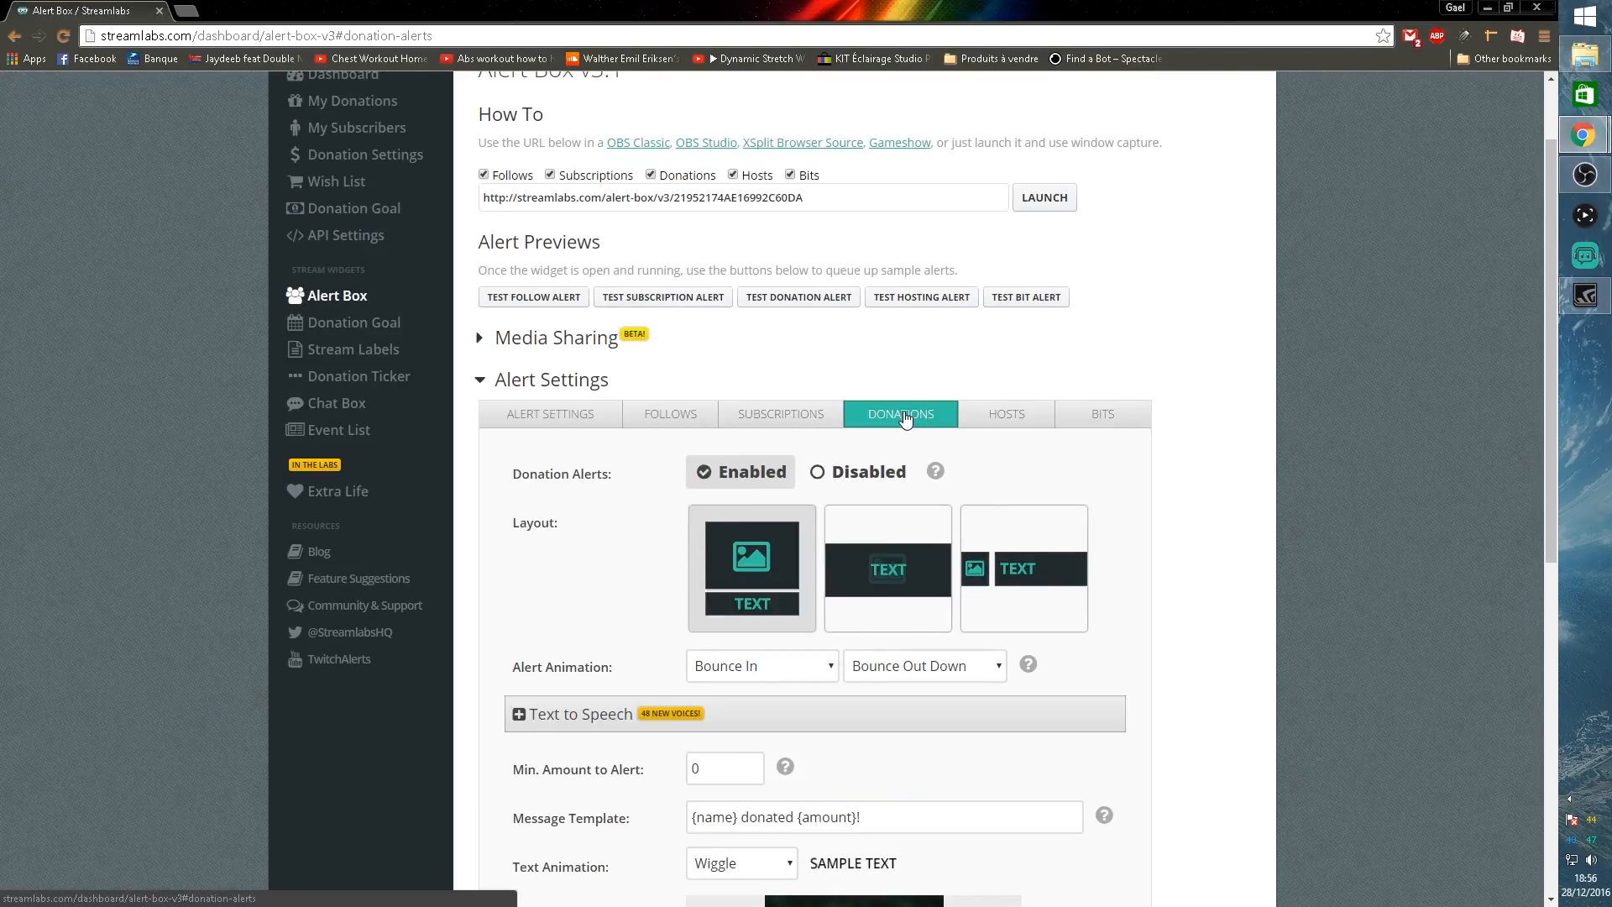
scroll(517, 603, down, 1)
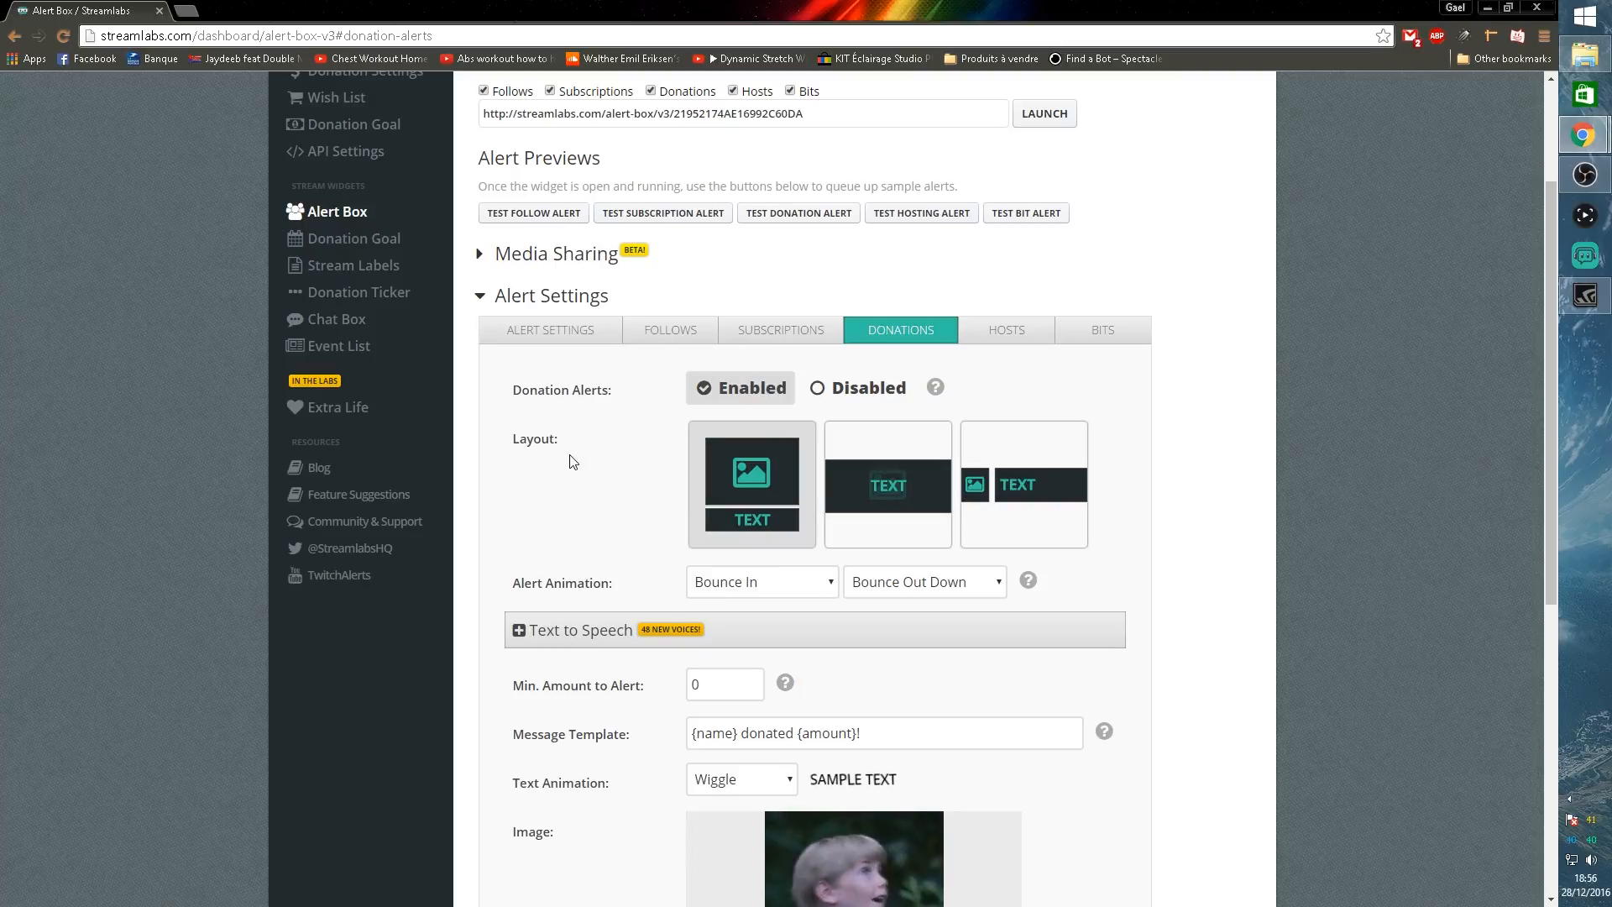
scroll(521, 512, down, 2)
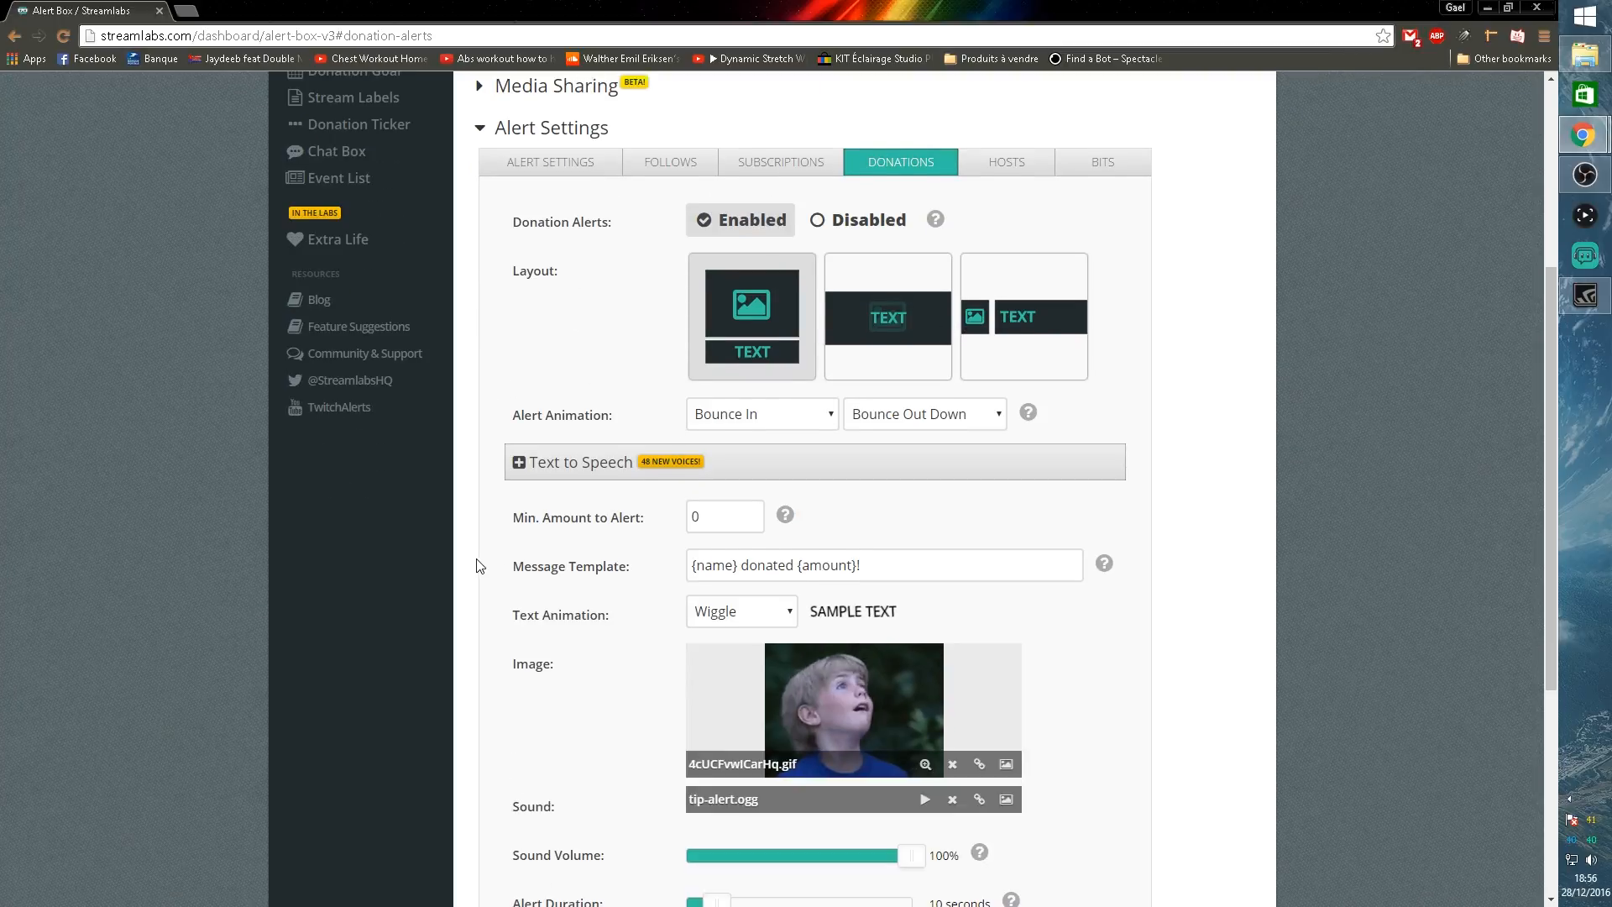
click(539, 469)
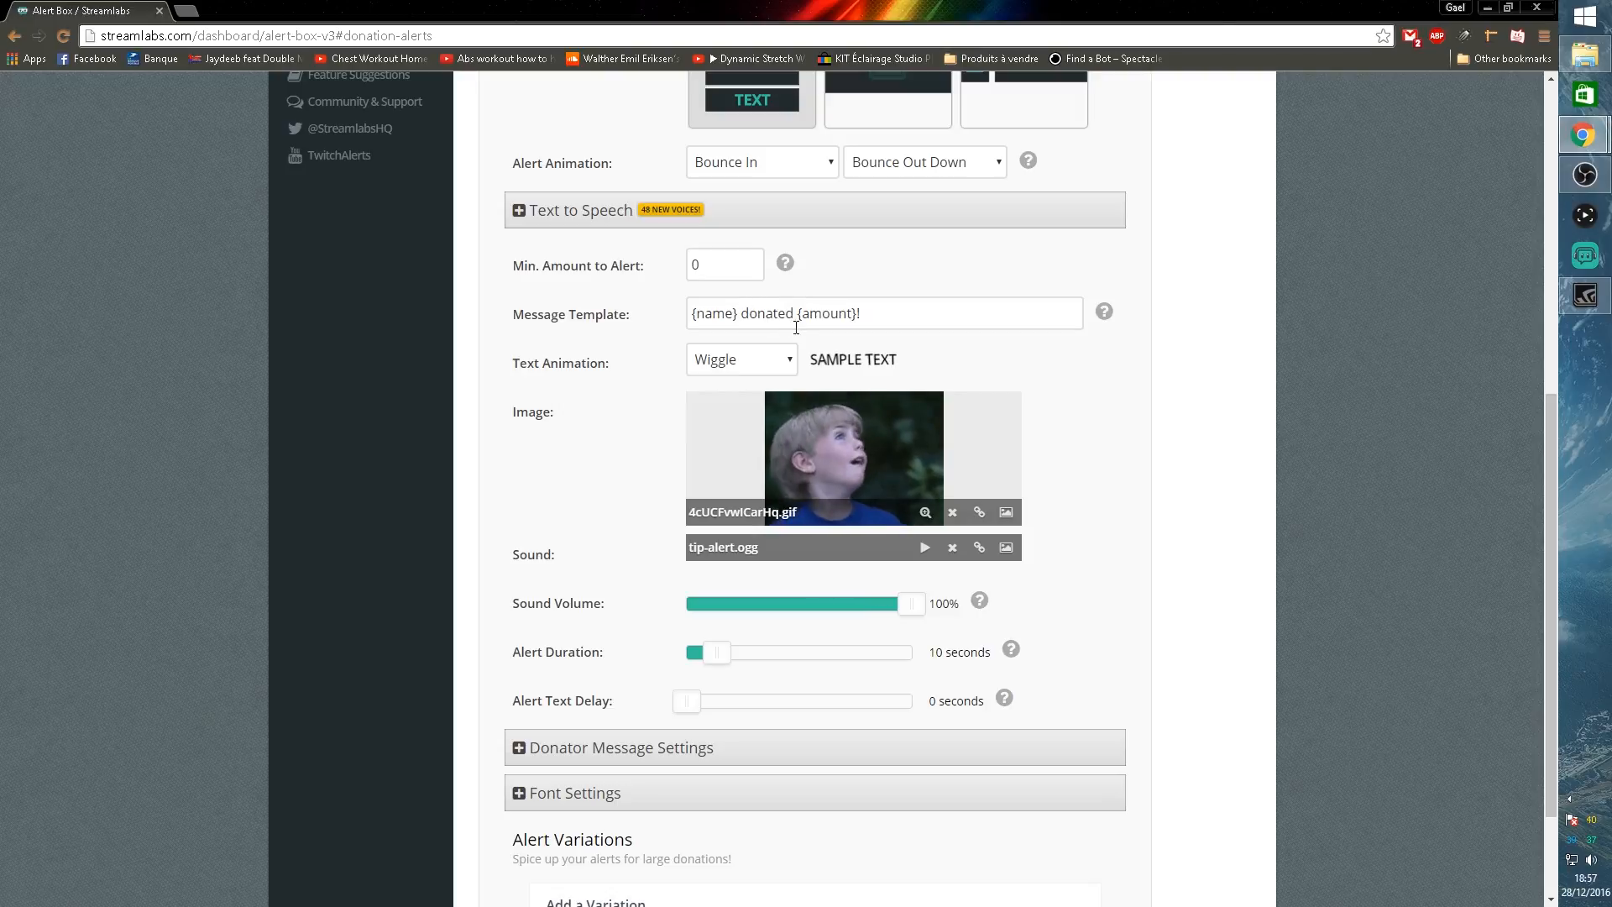
scroll(486, 413, up, 4)
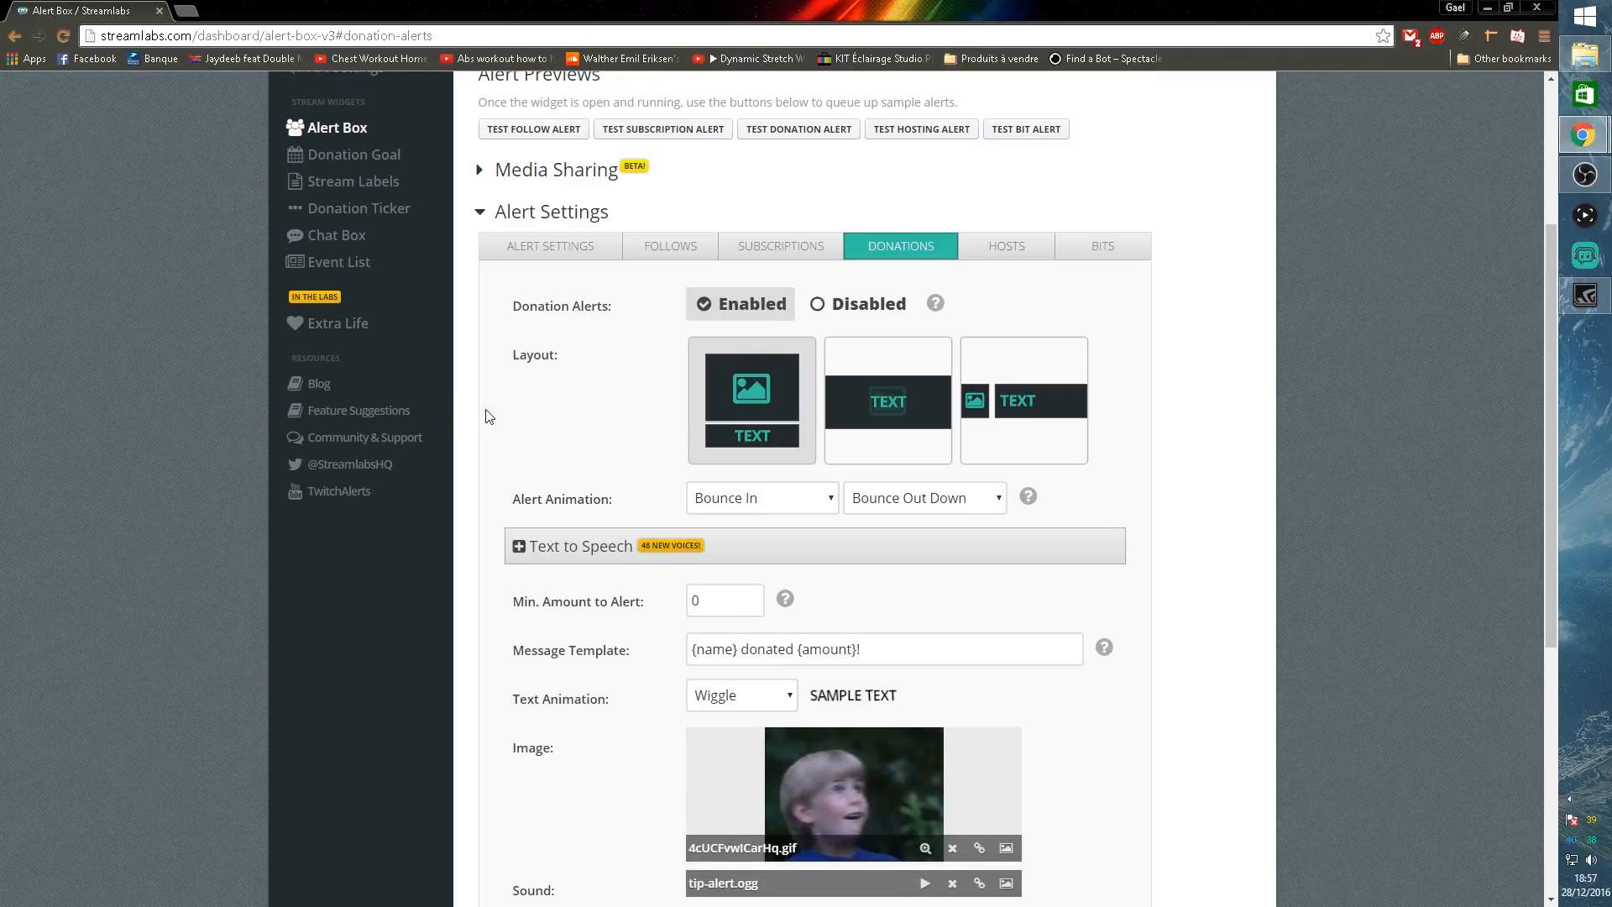
click(652, 244)
scroll(512, 470, down, 2)
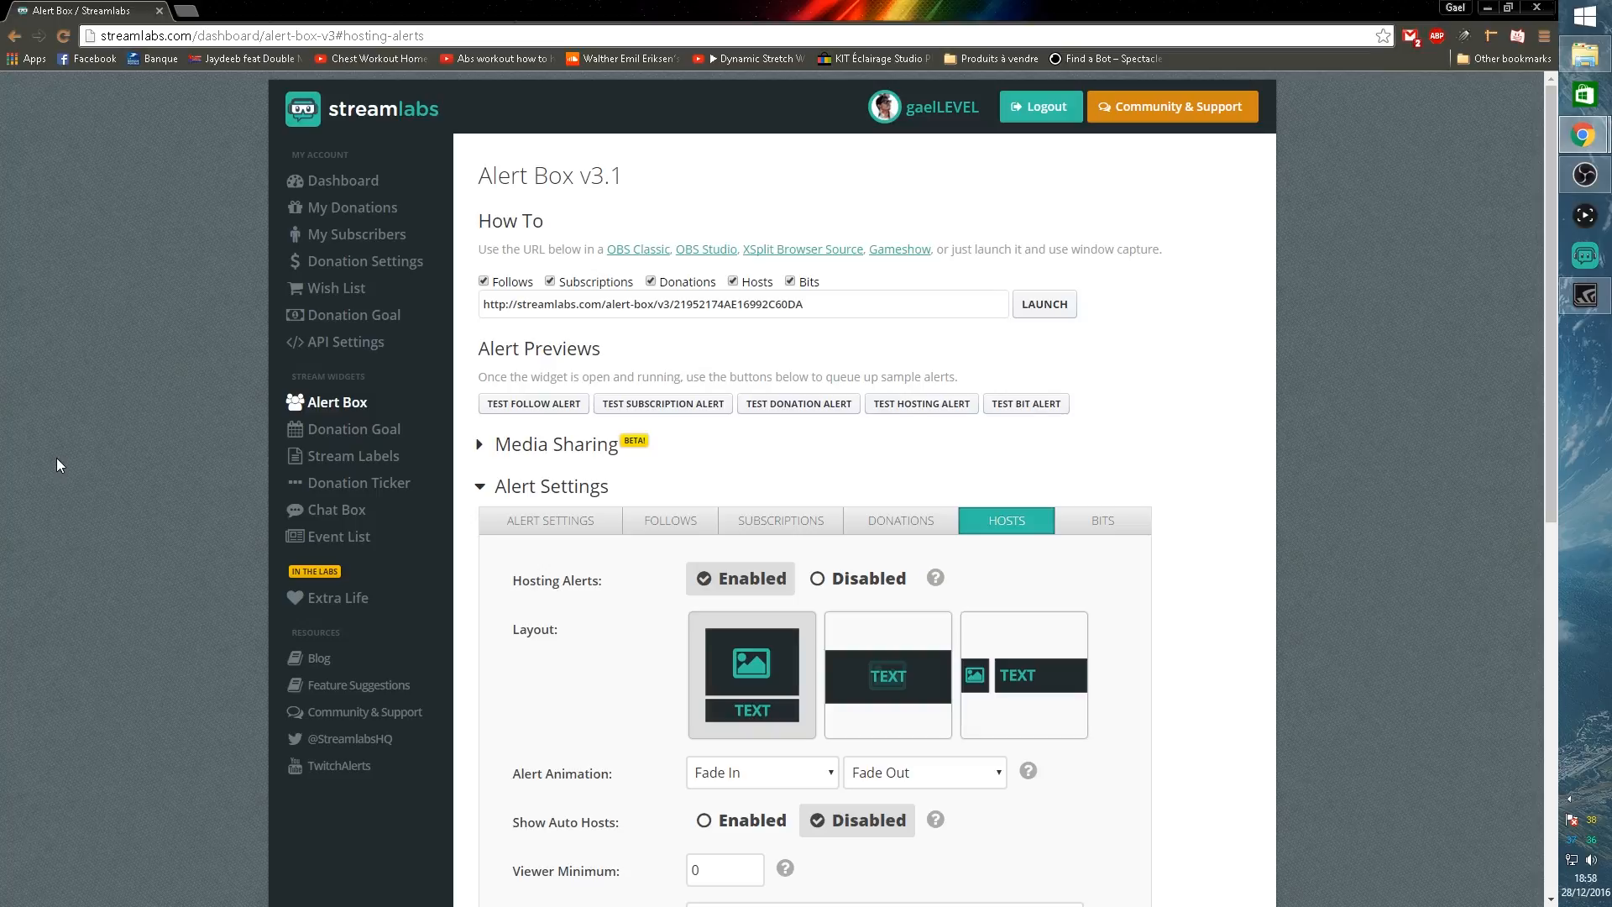
Step: Open the Stream Labels page, go to its Chrome Web Store download and launch the TwitchAlerts Stream Labels app
click(364, 455)
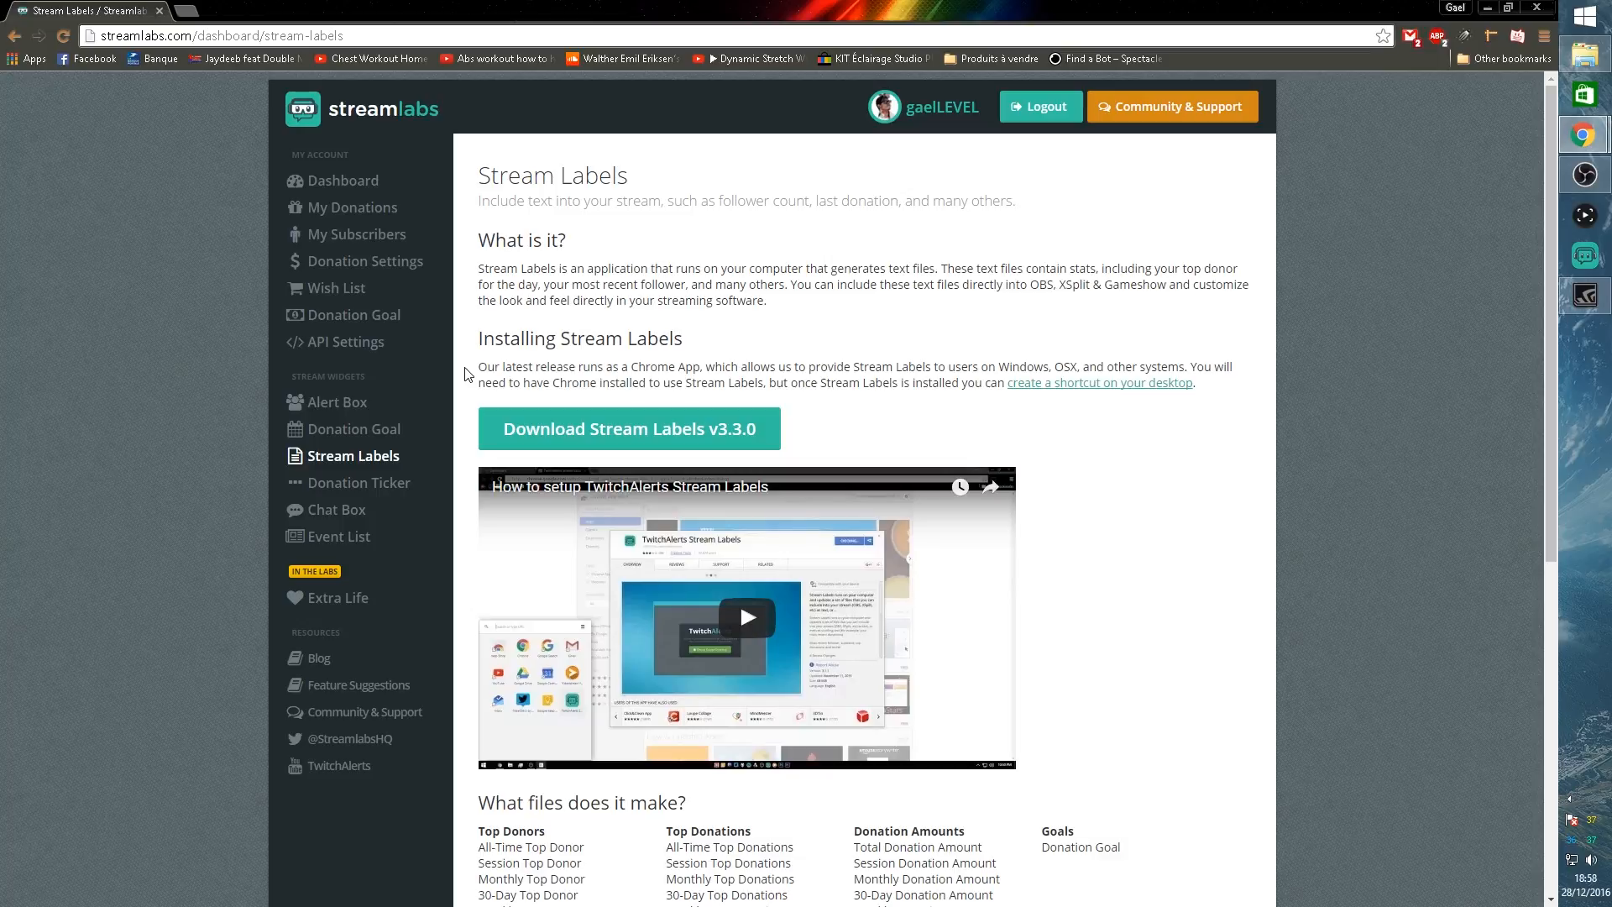
click(530, 439)
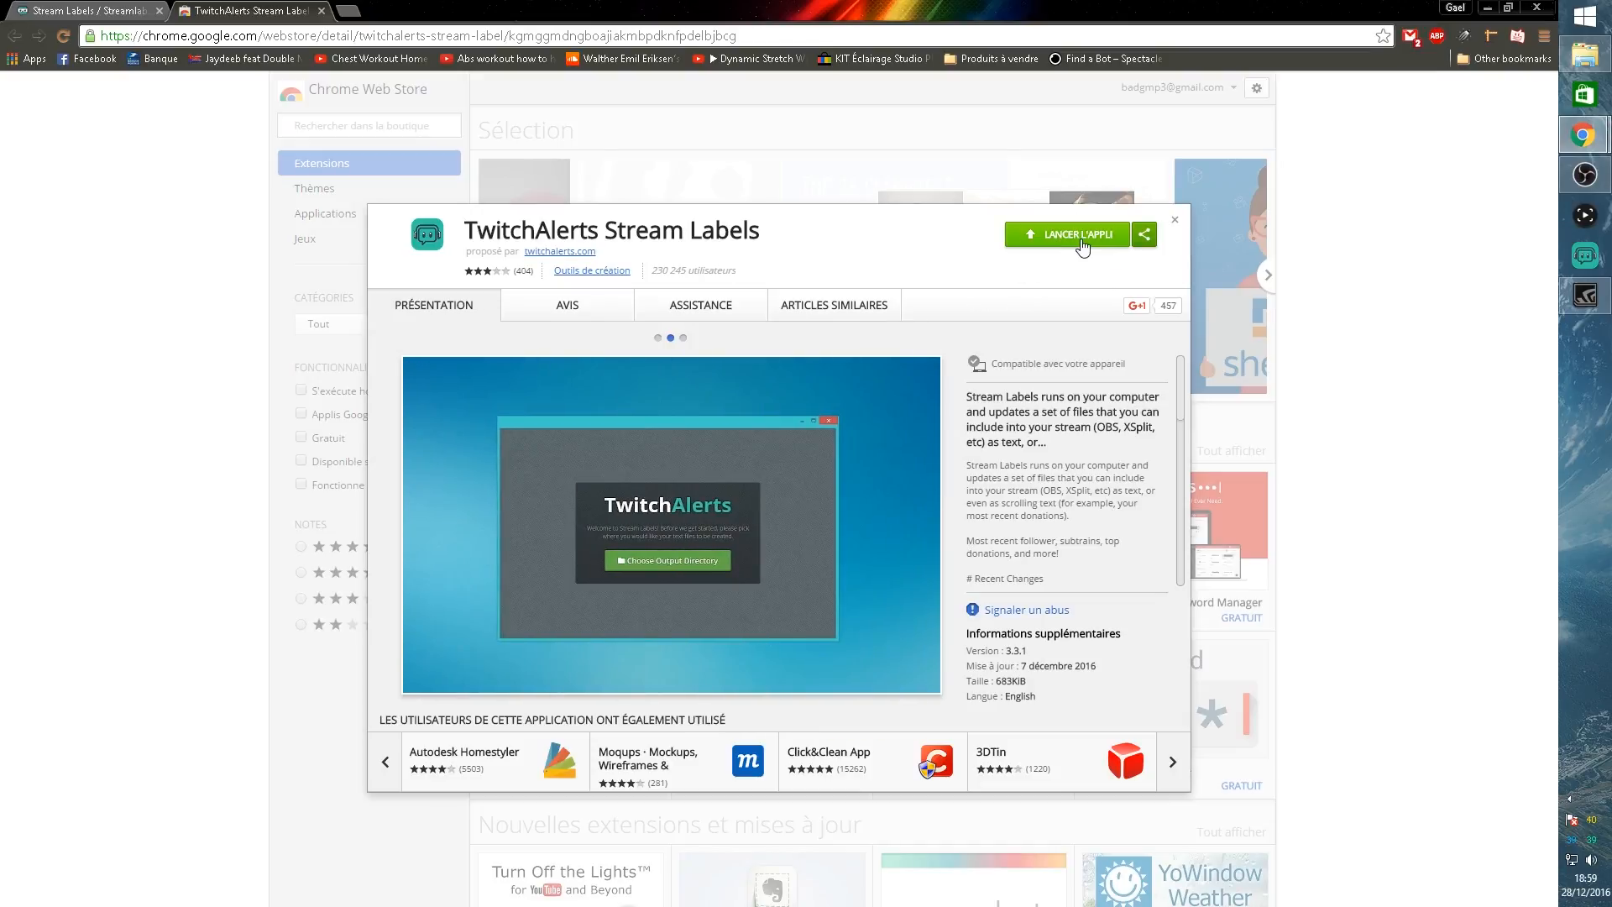
click(1074, 238)
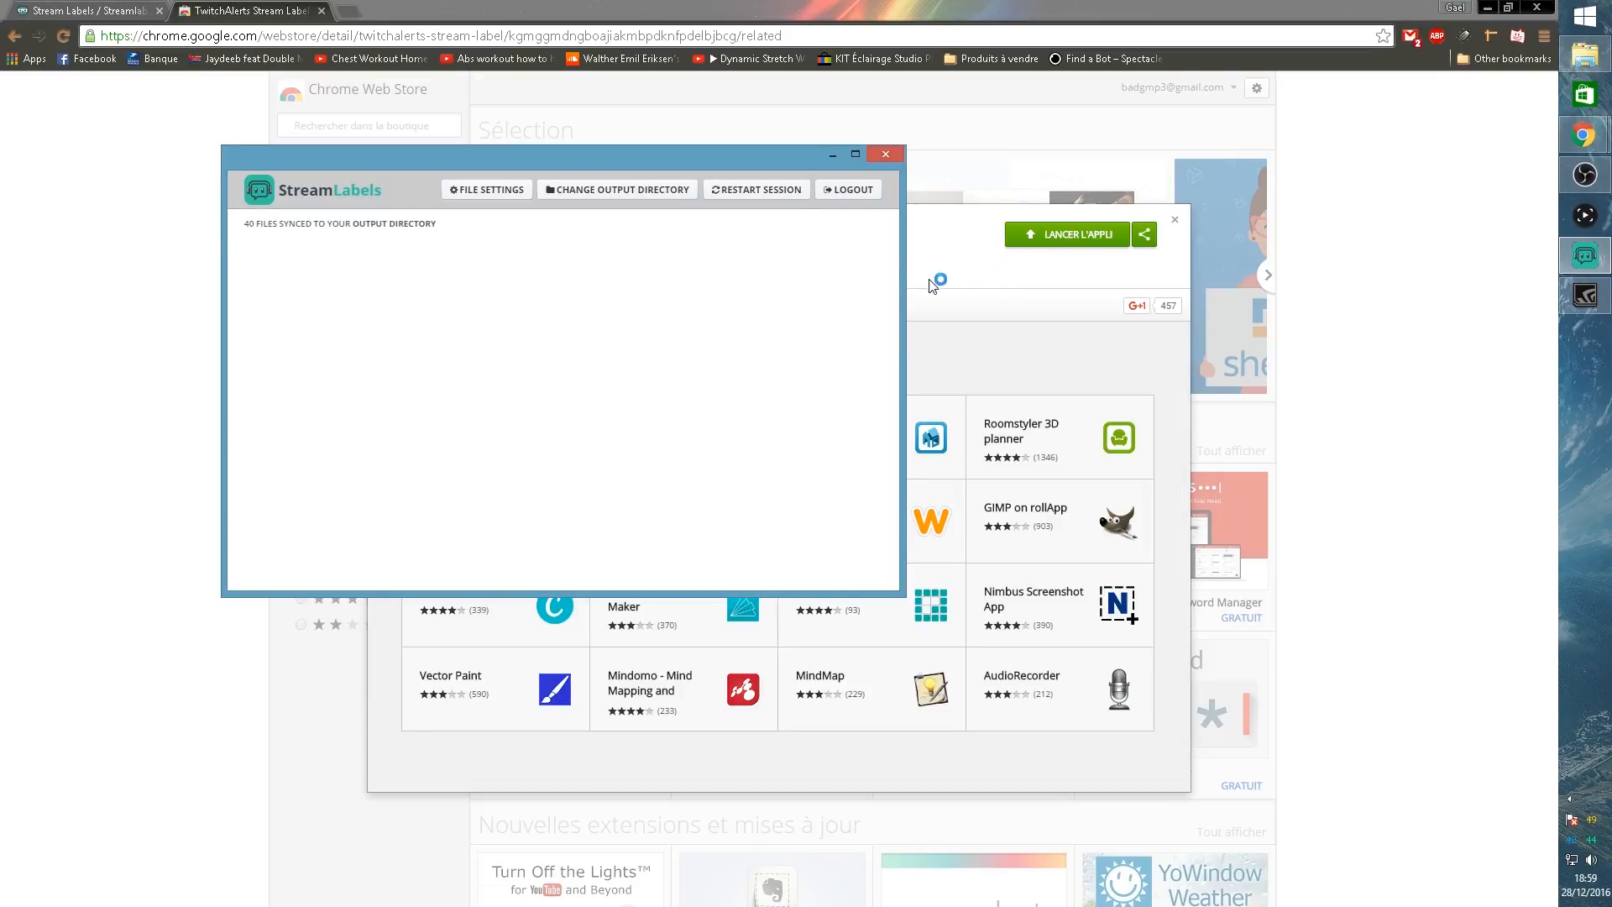
Step: Log out of StreamLabels, authorize it again with the Twitch account and look through the recent events
click(847, 190)
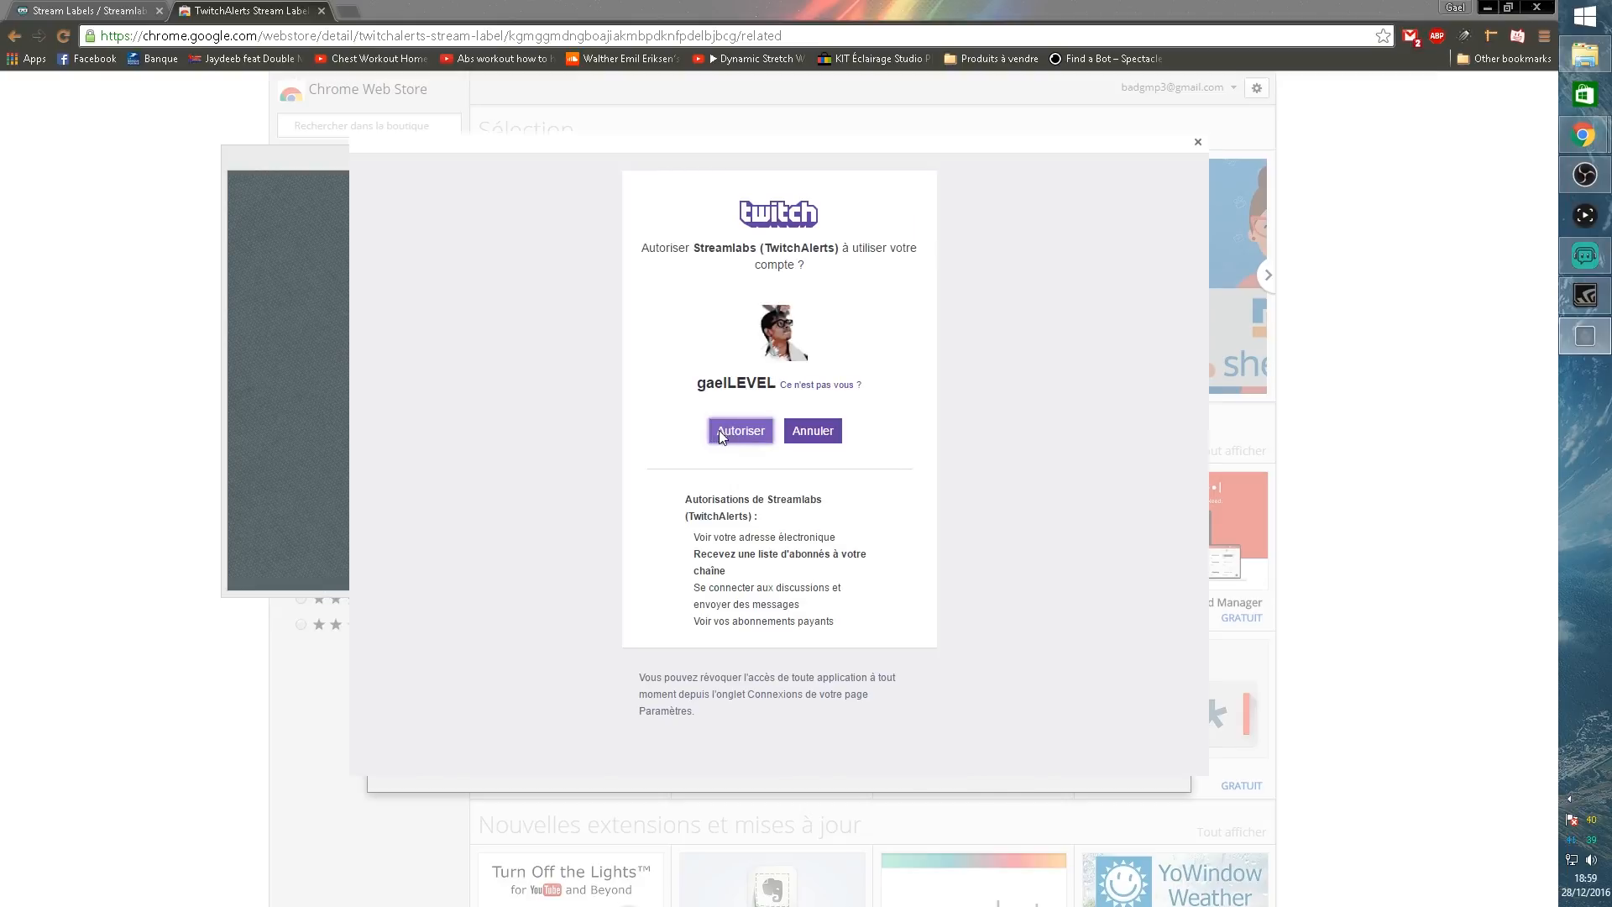
click(722, 433)
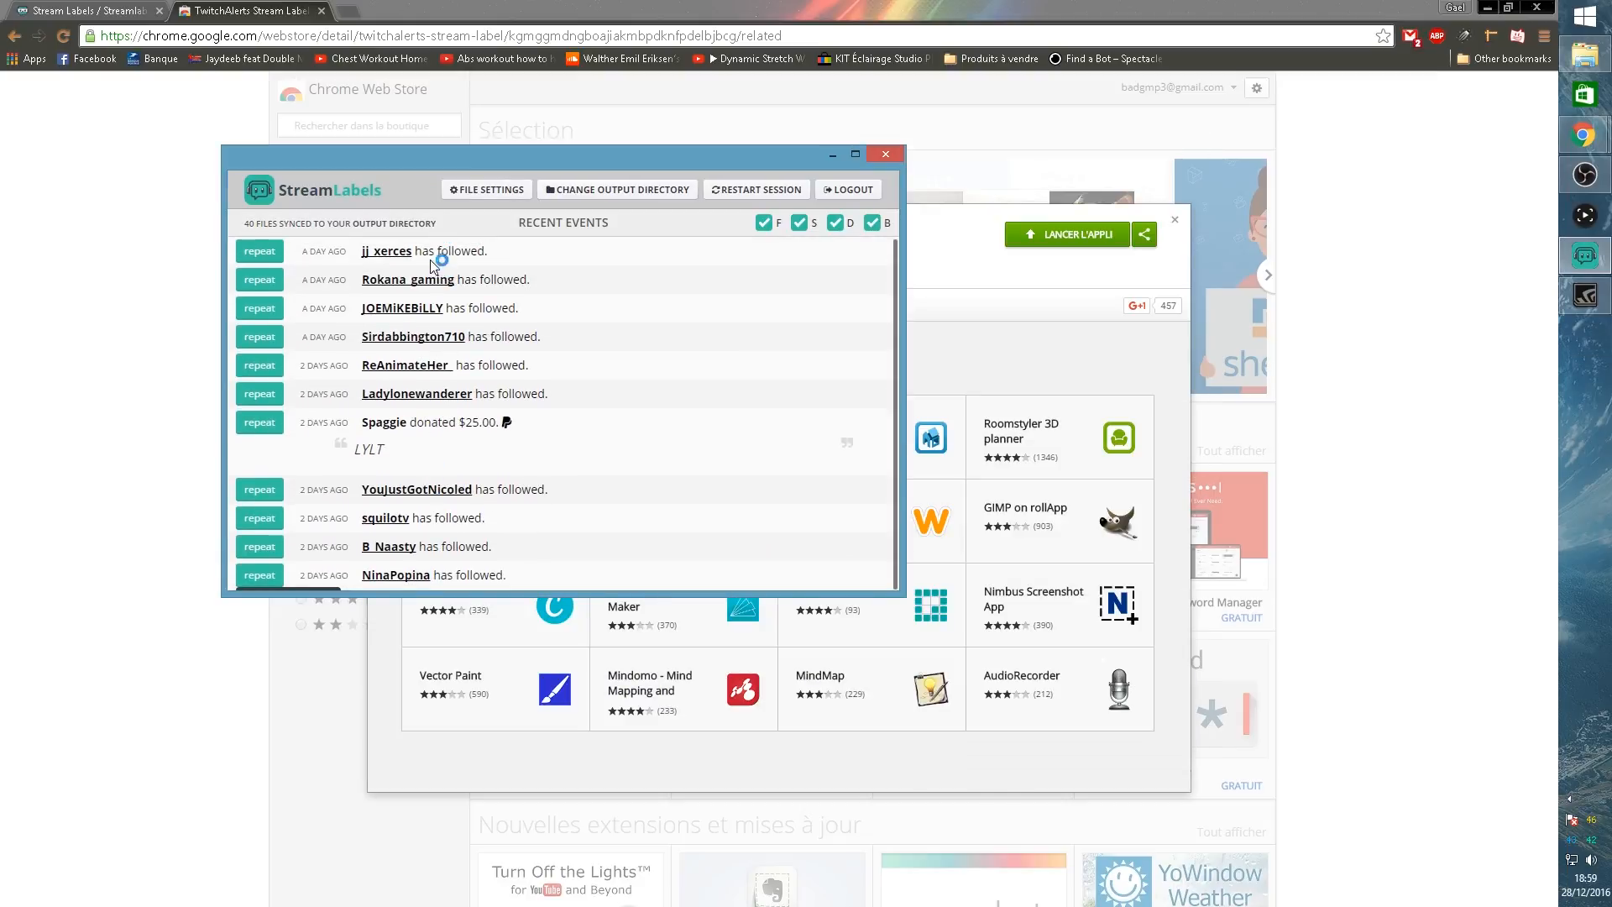
scroll(439, 331, down, 1)
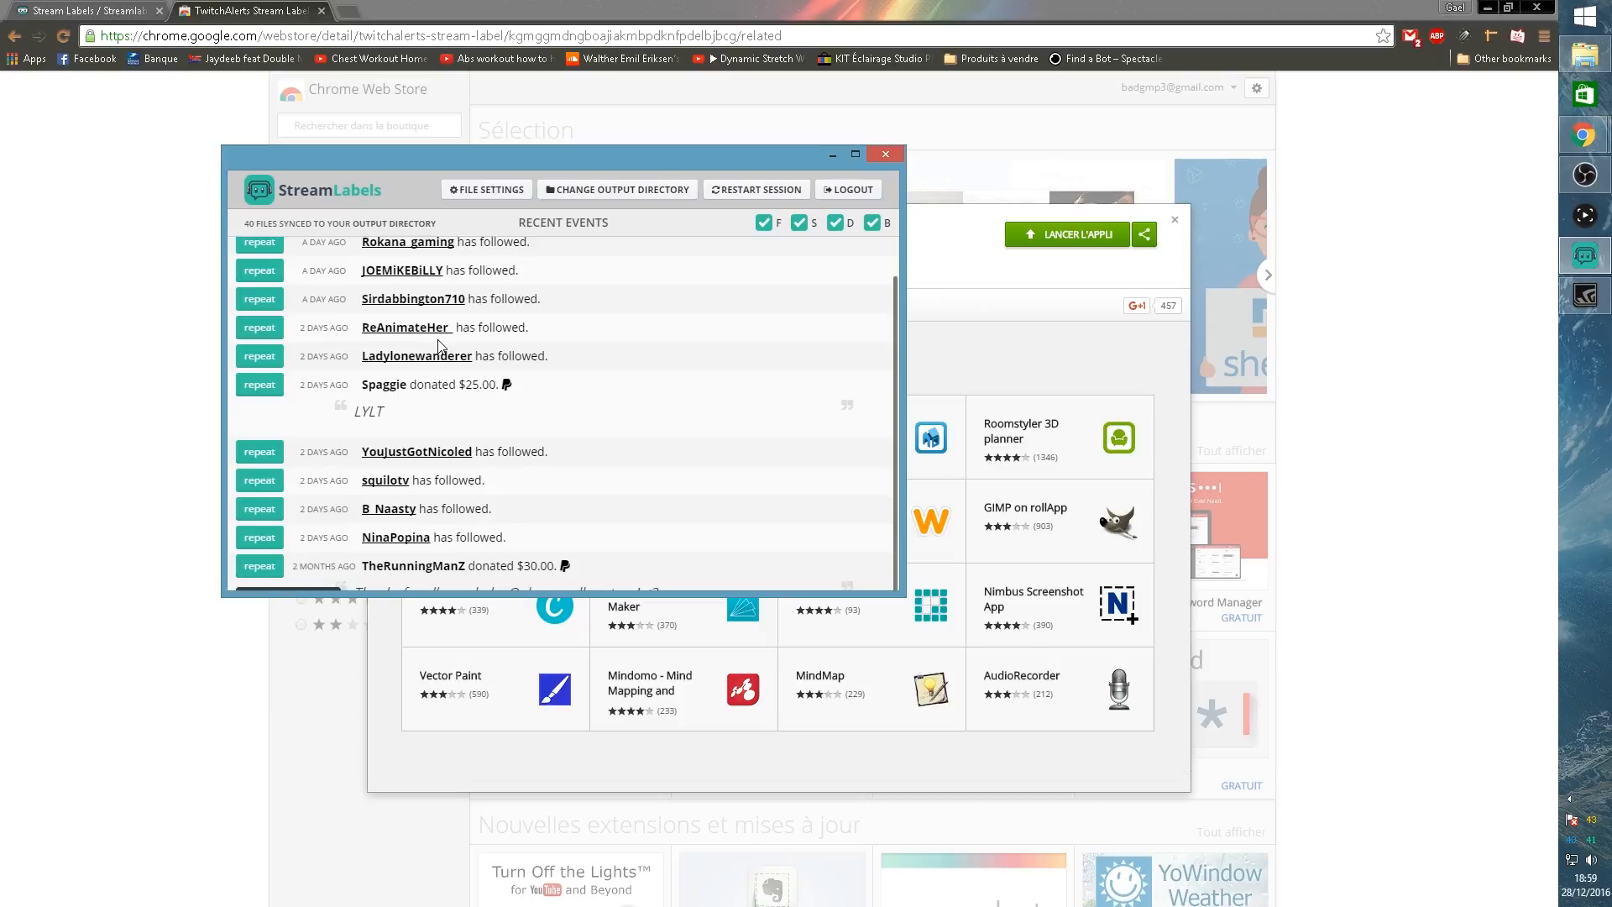
scroll(439, 345, up, 1)
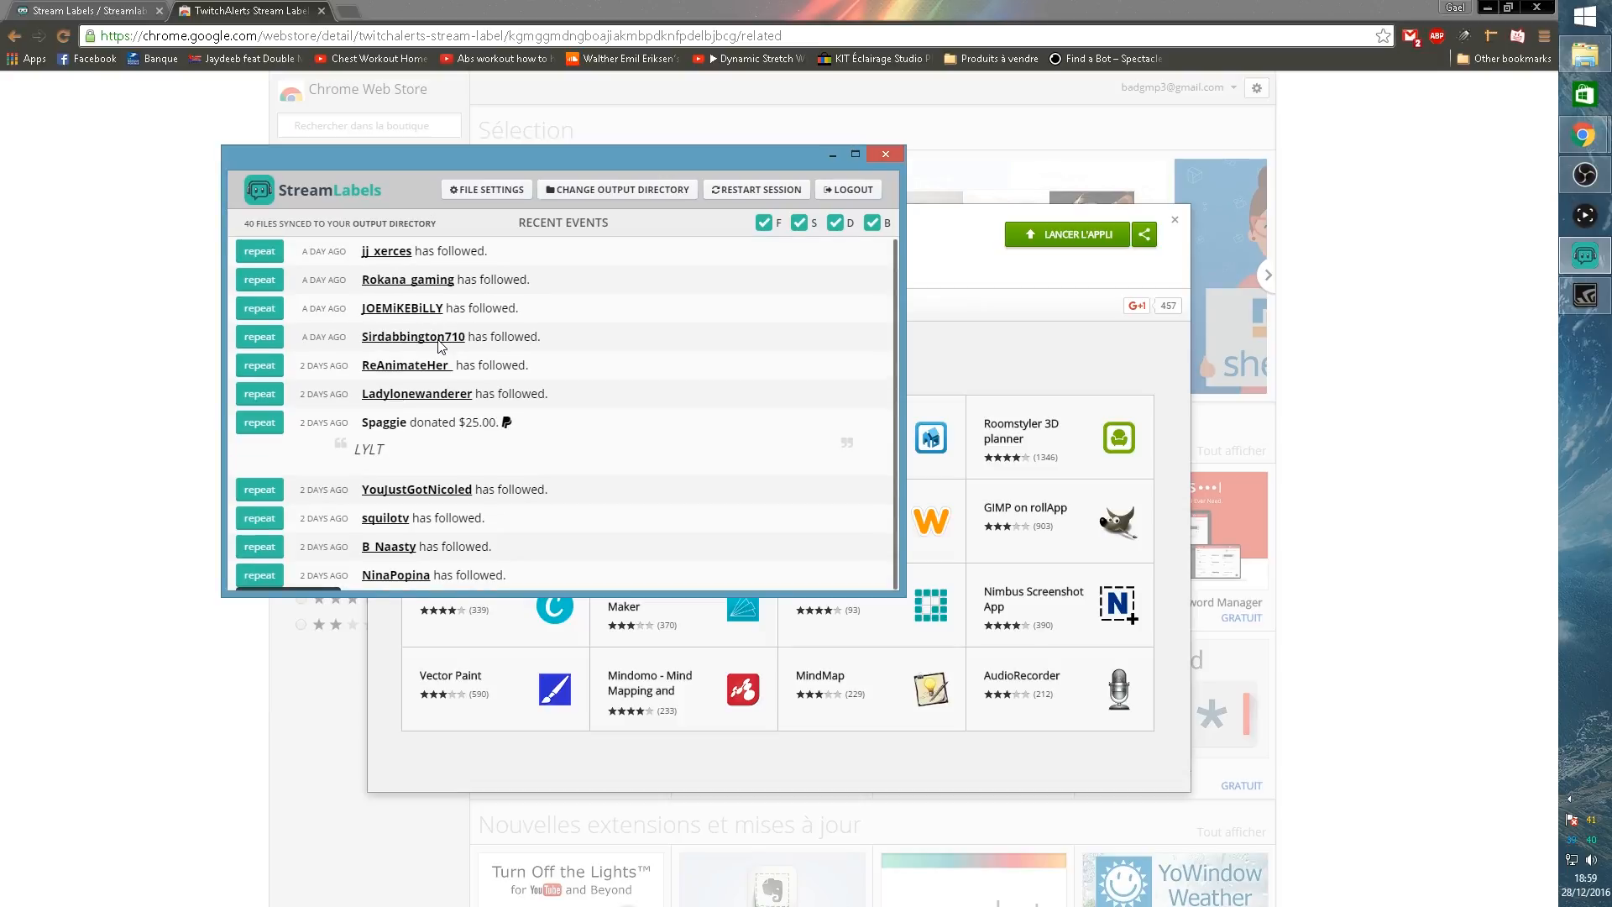
Step: Set the StreamLabels output directory to the Logs folder inside MY STREAM
click(613, 191)
scroll(759, 465, down, 1)
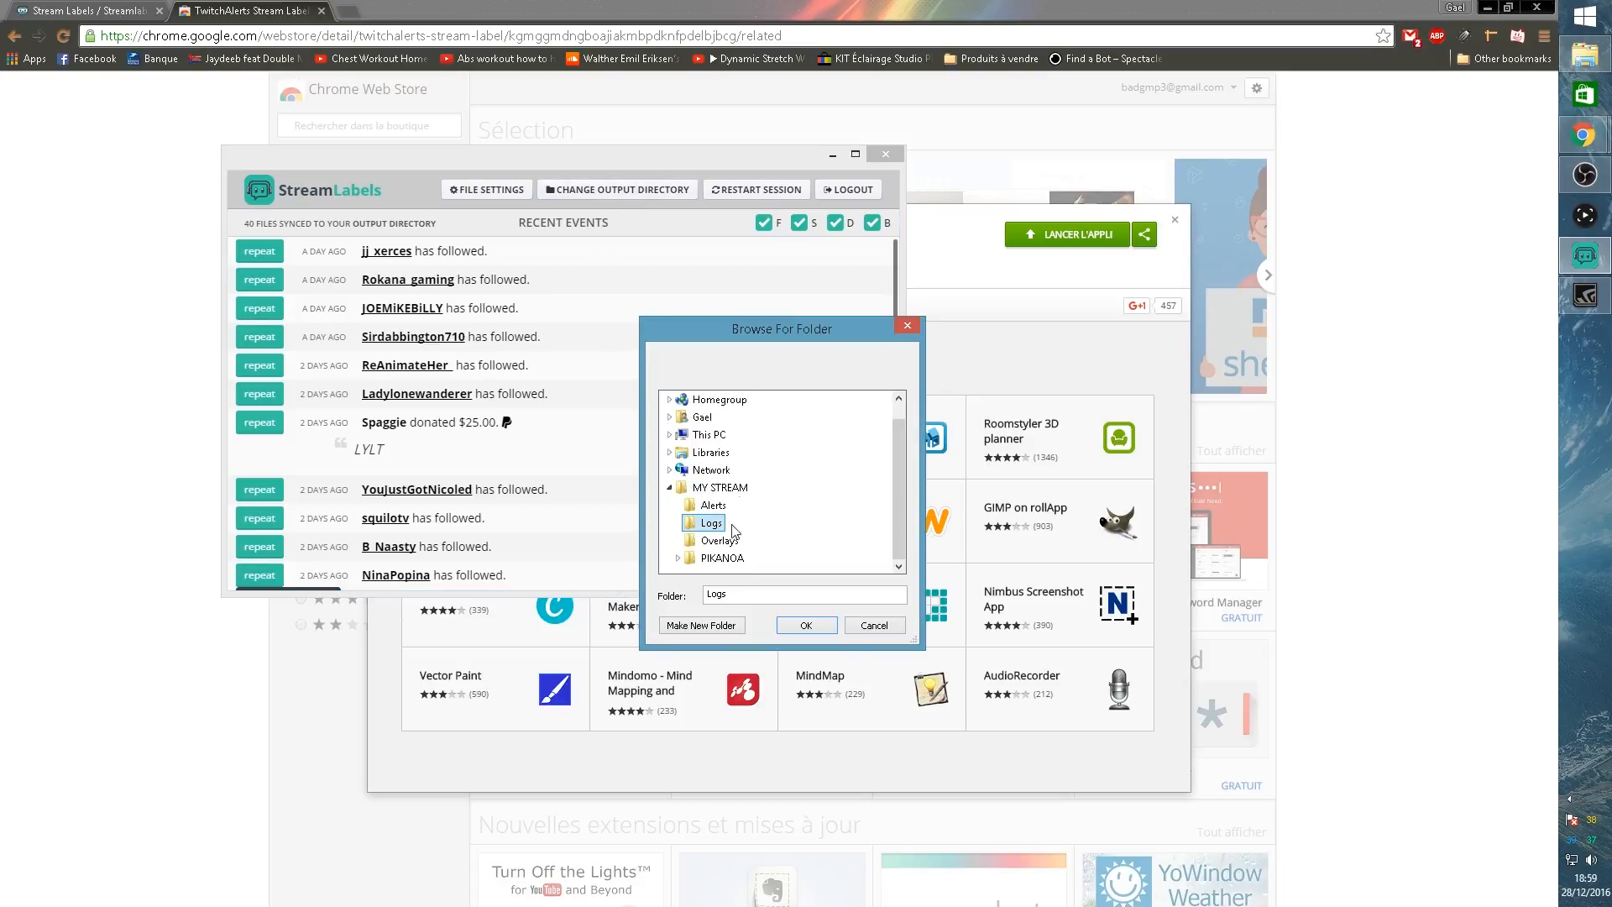
click(807, 627)
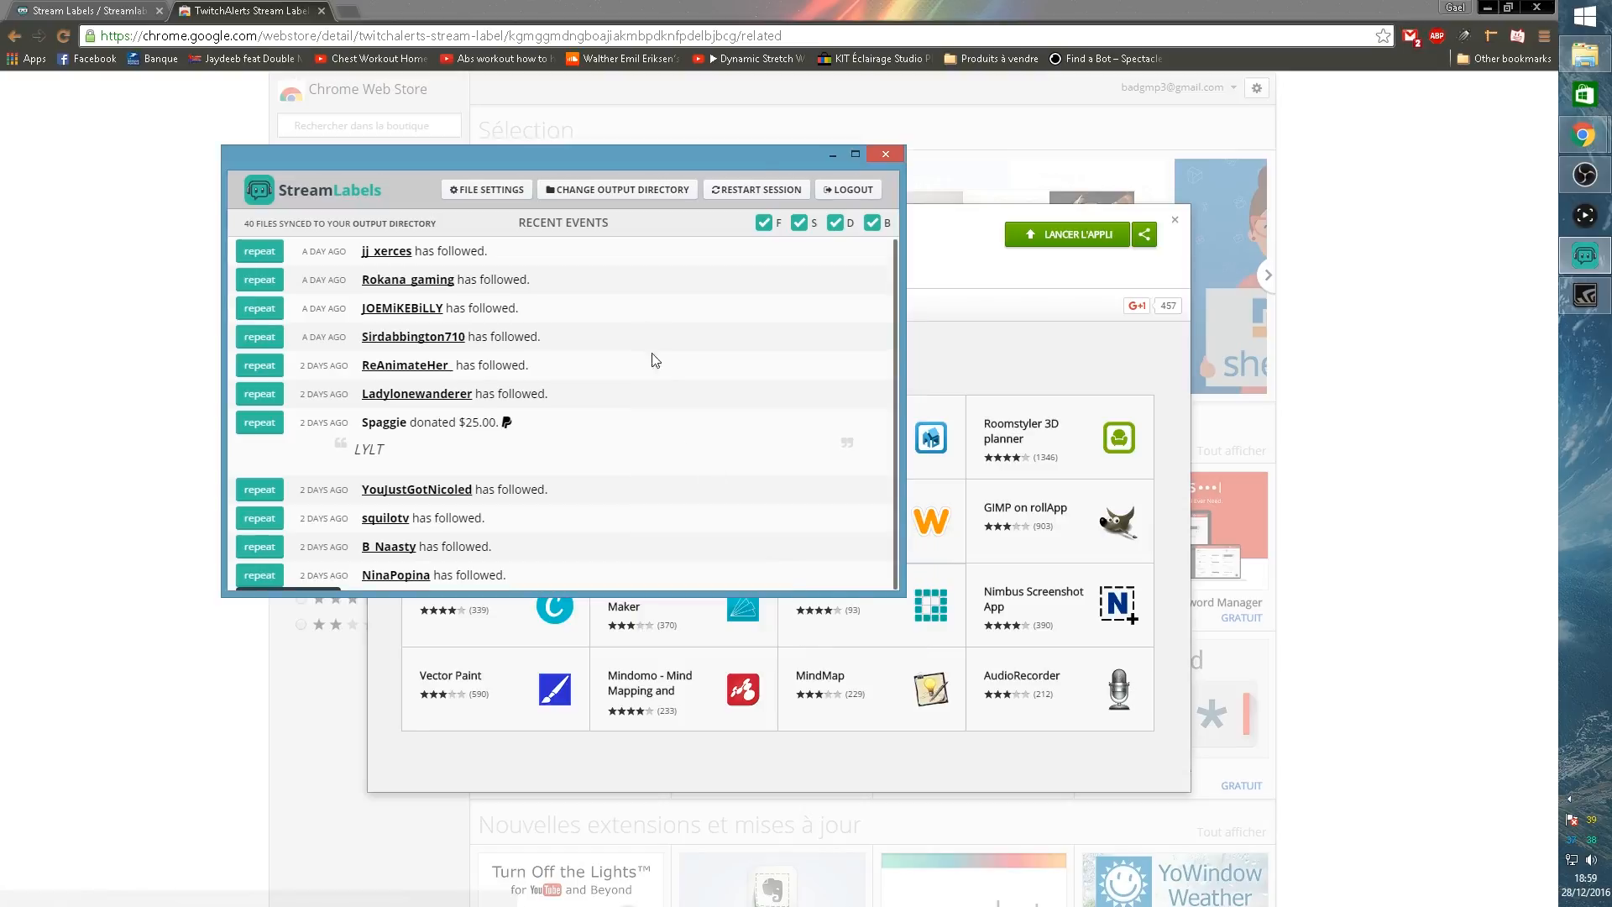
Step: Switch to File Explorer, open the Logs folder and examine the generated follower, donator and subscriber text files
click(1585, 63)
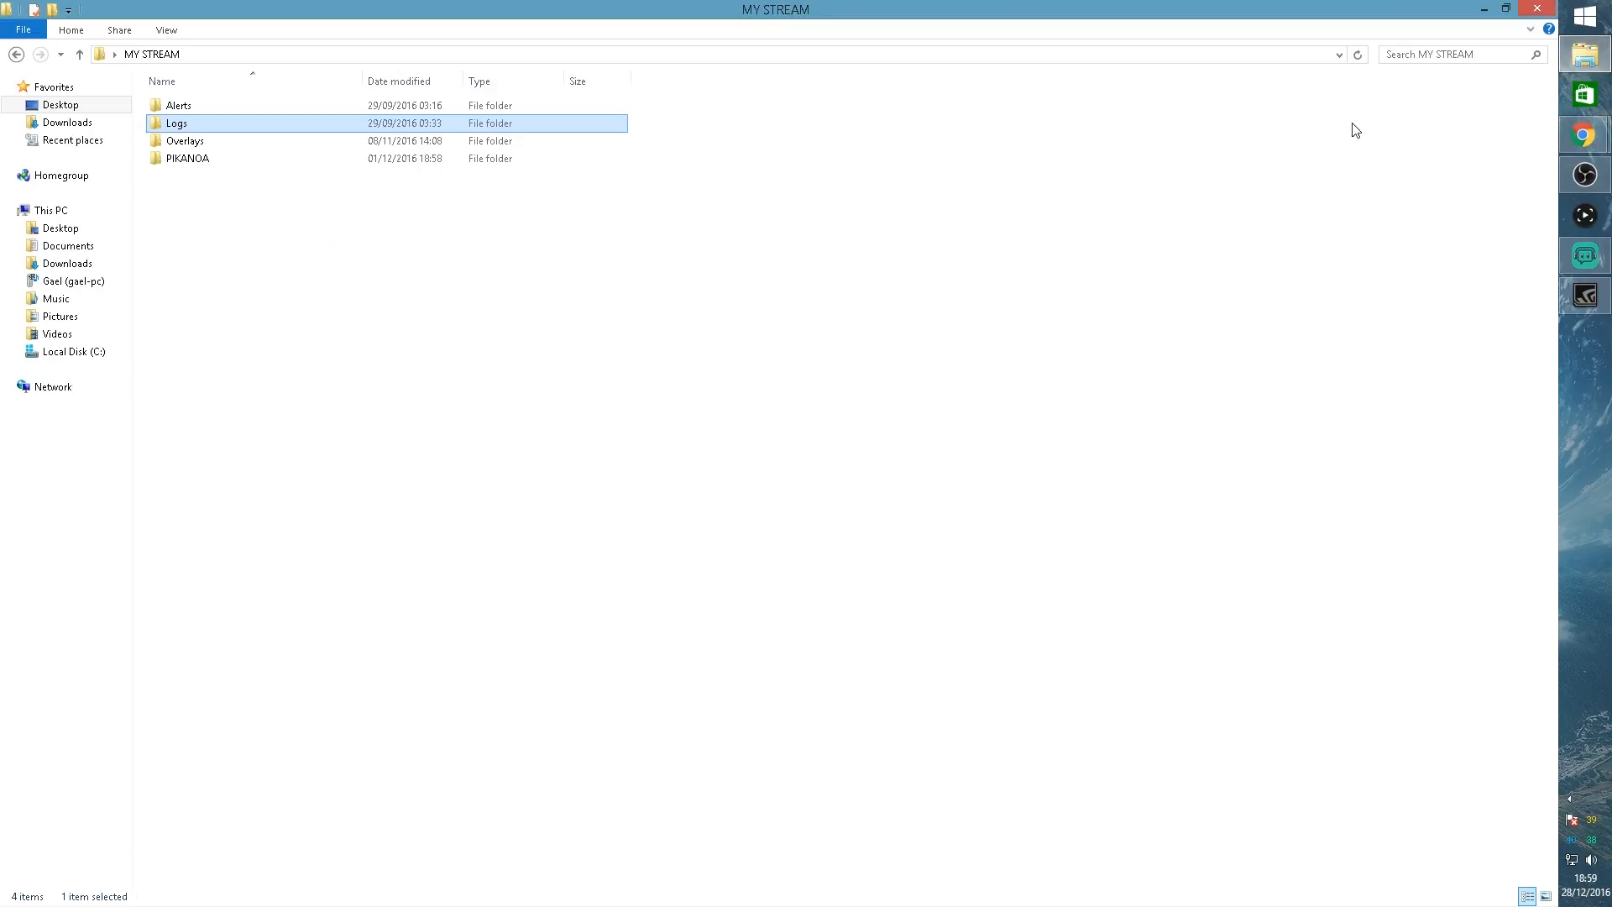
double_click(177, 126)
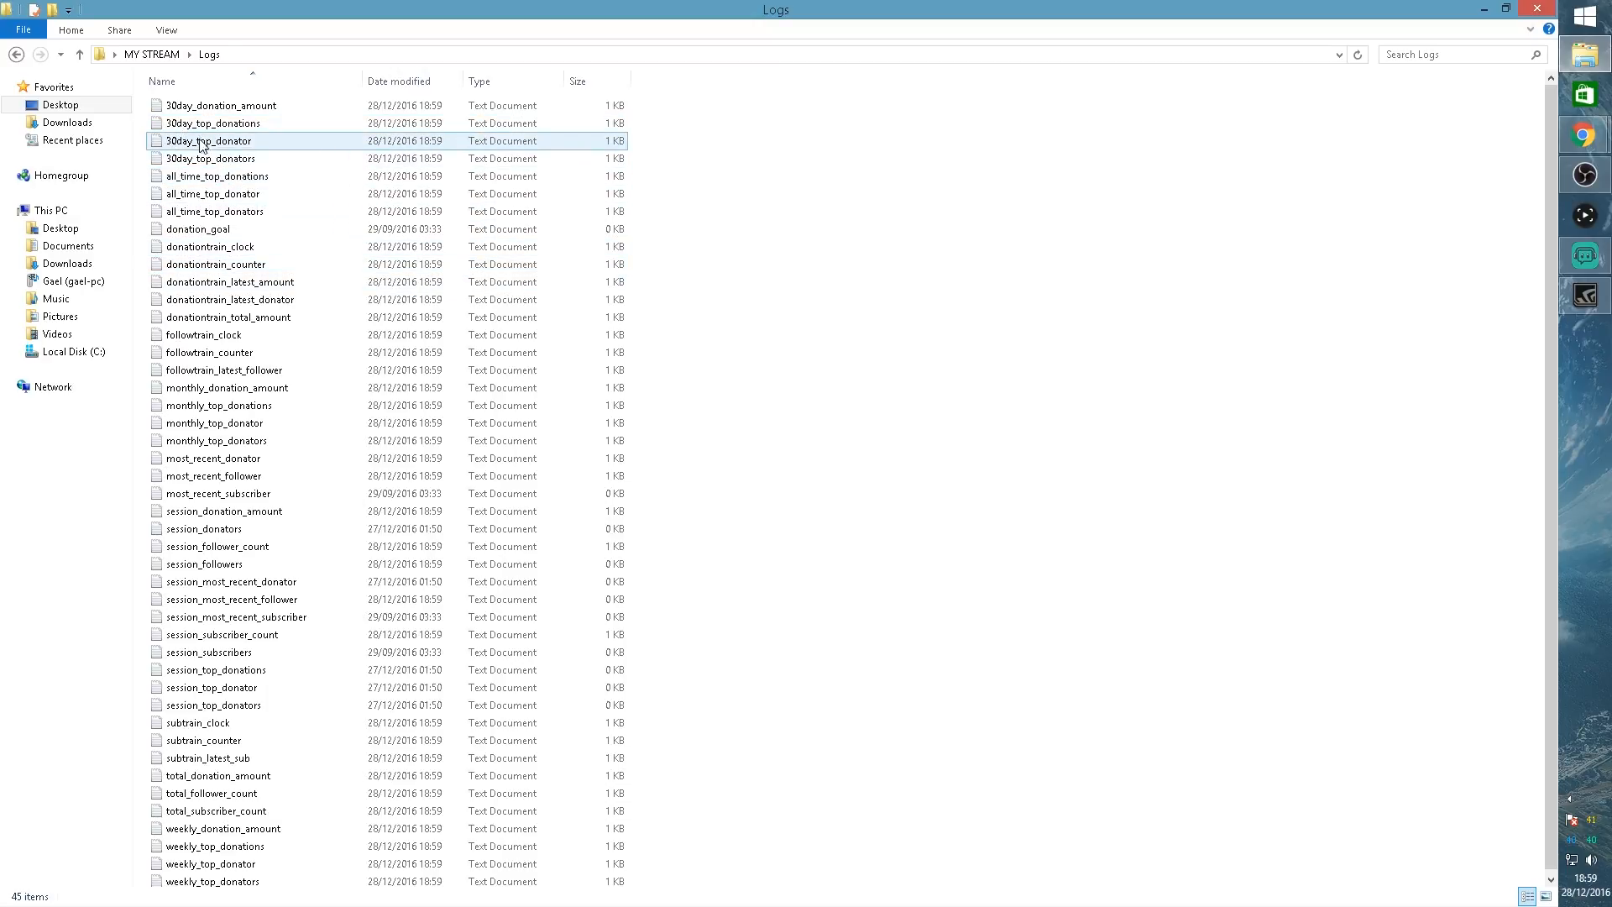
scroll(220, 159, down, 1)
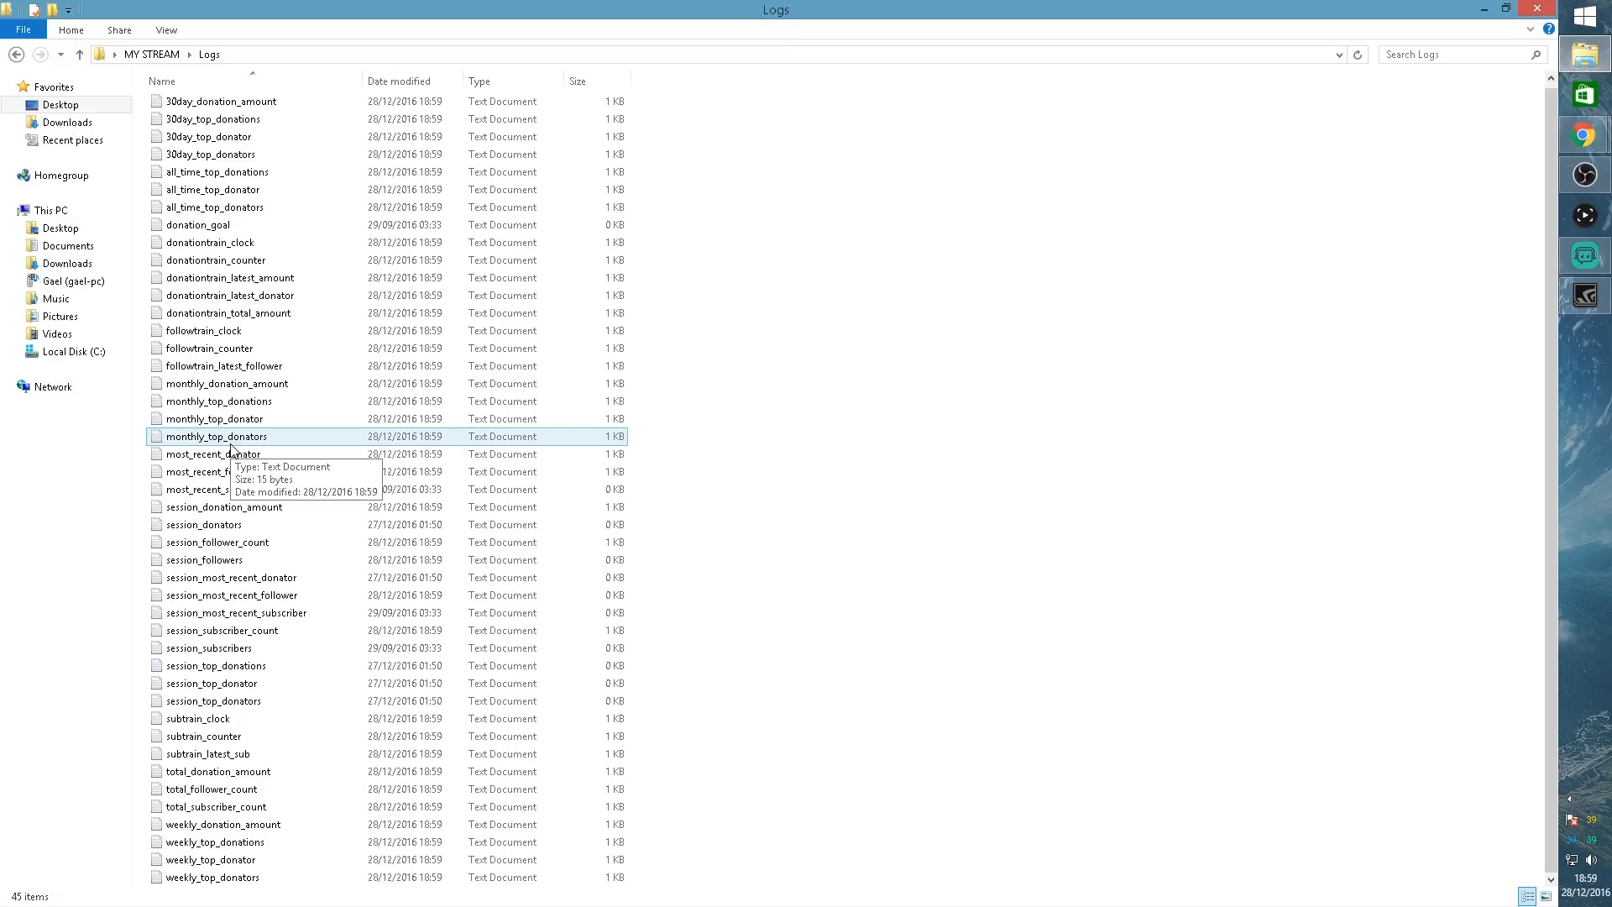
click(229, 367)
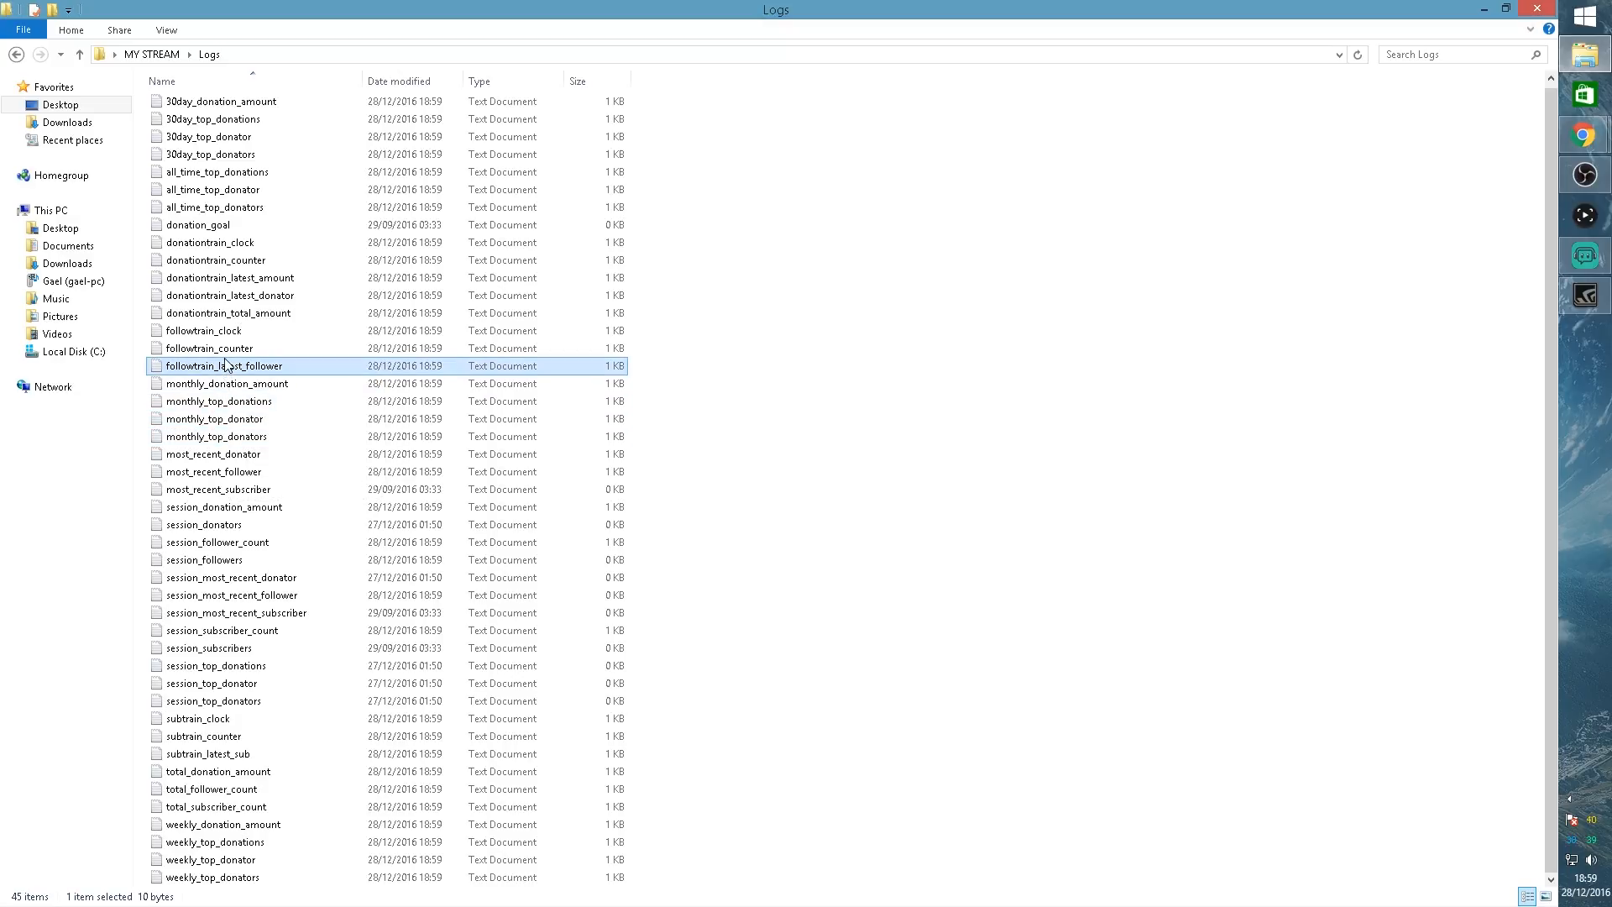
click(227, 424)
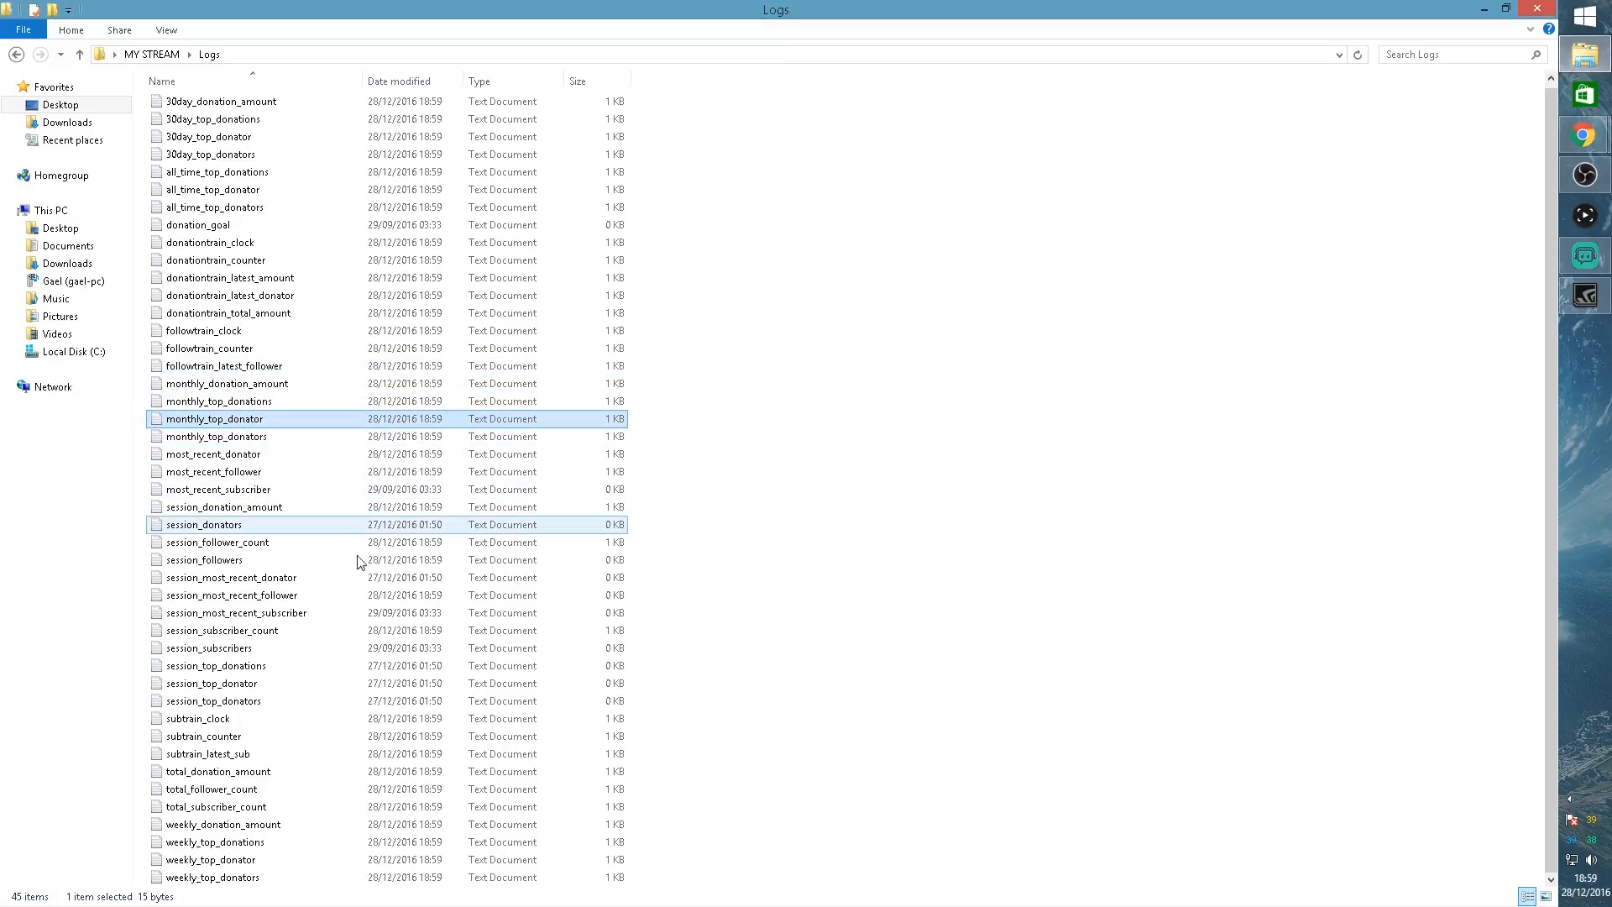
click(250, 493)
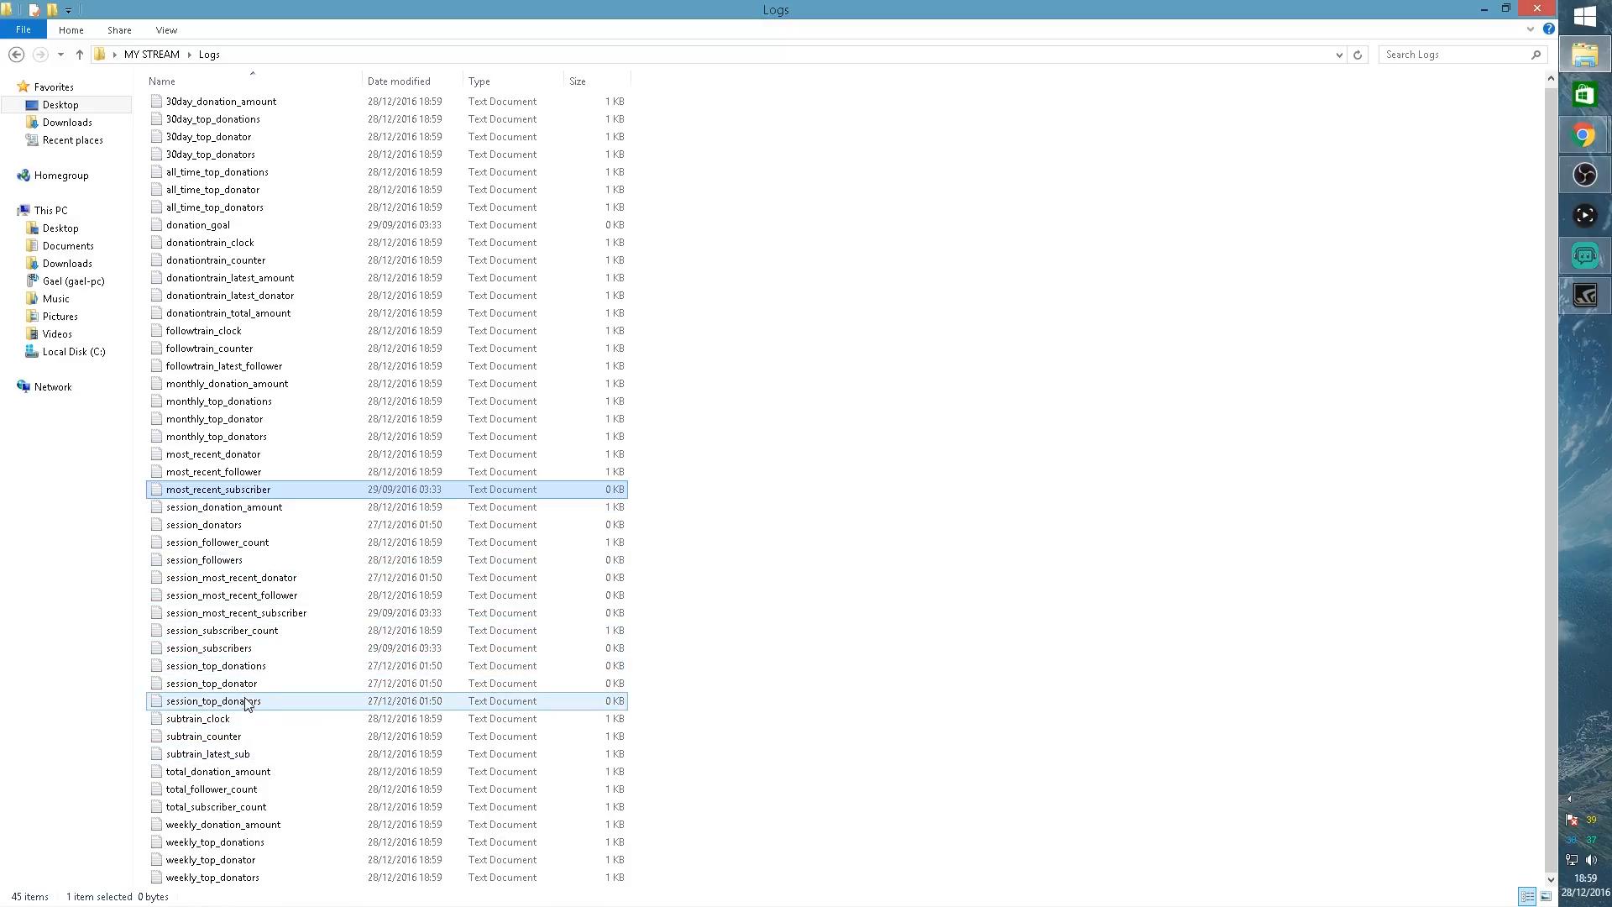
click(217, 687)
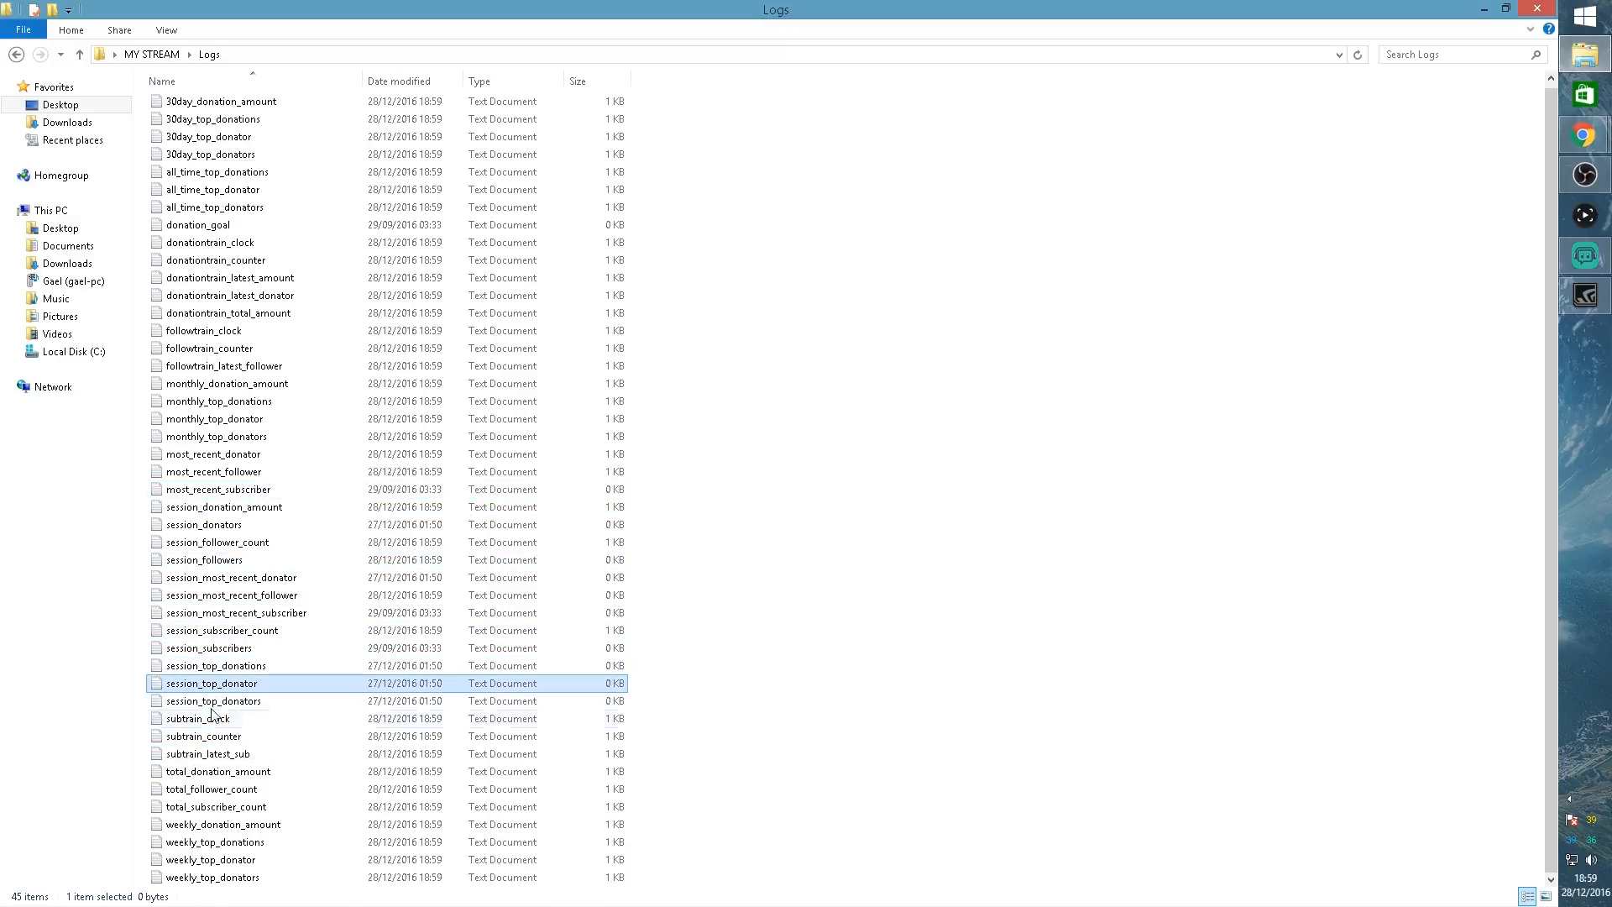
click(225, 790)
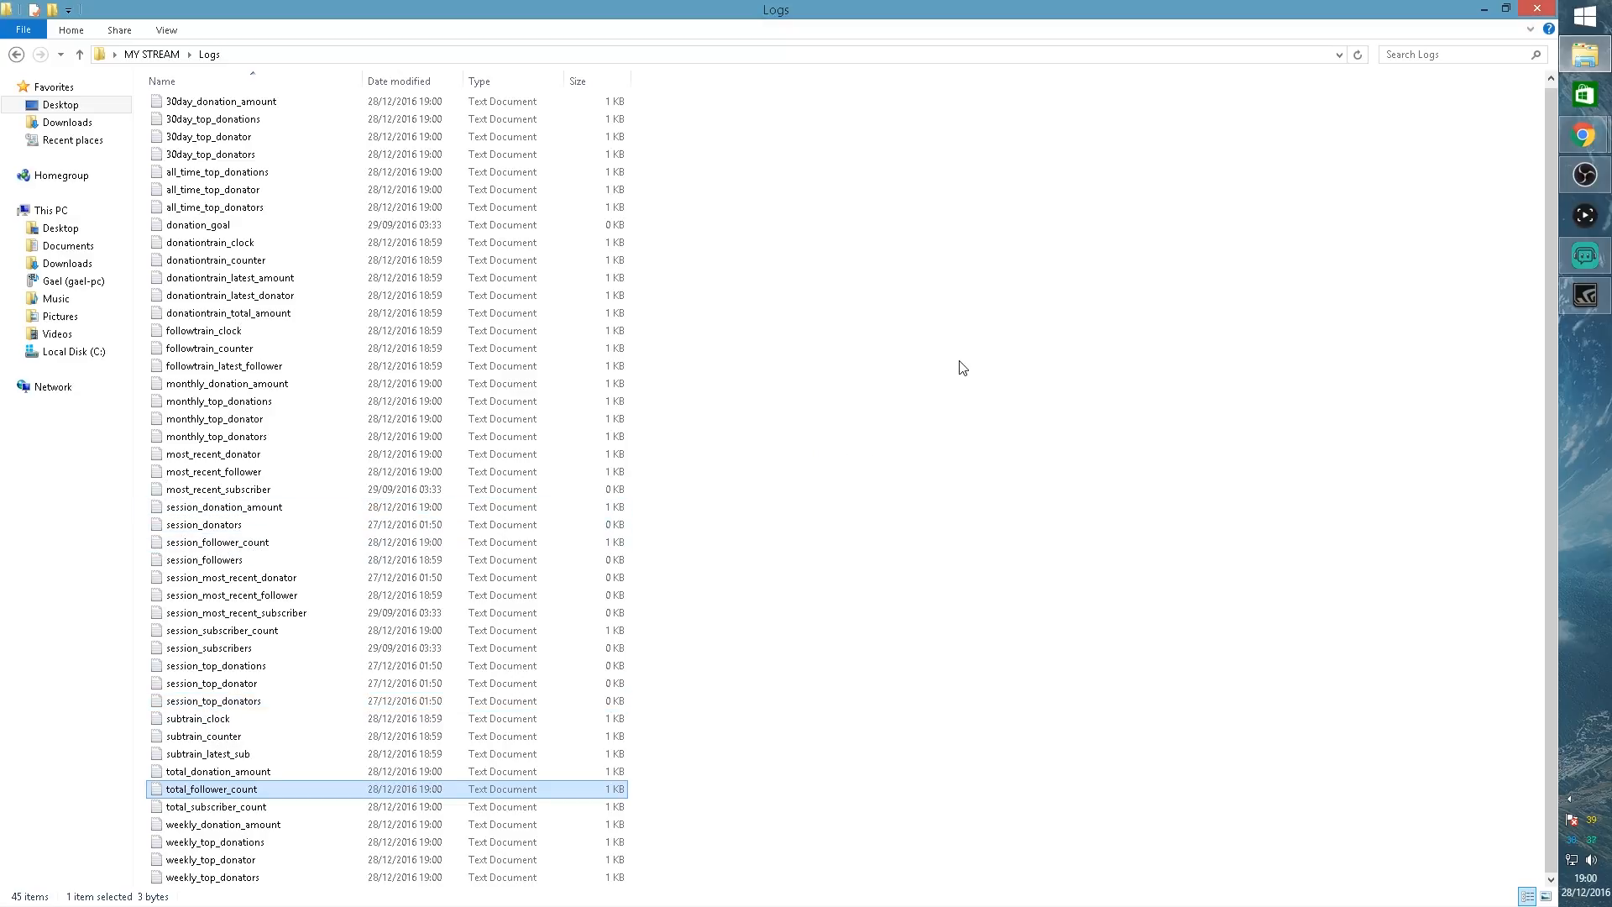
Step: Switch to OBS and add a new Text (GDI+) source named "recent follower" to Scene 1
click(1585, 175)
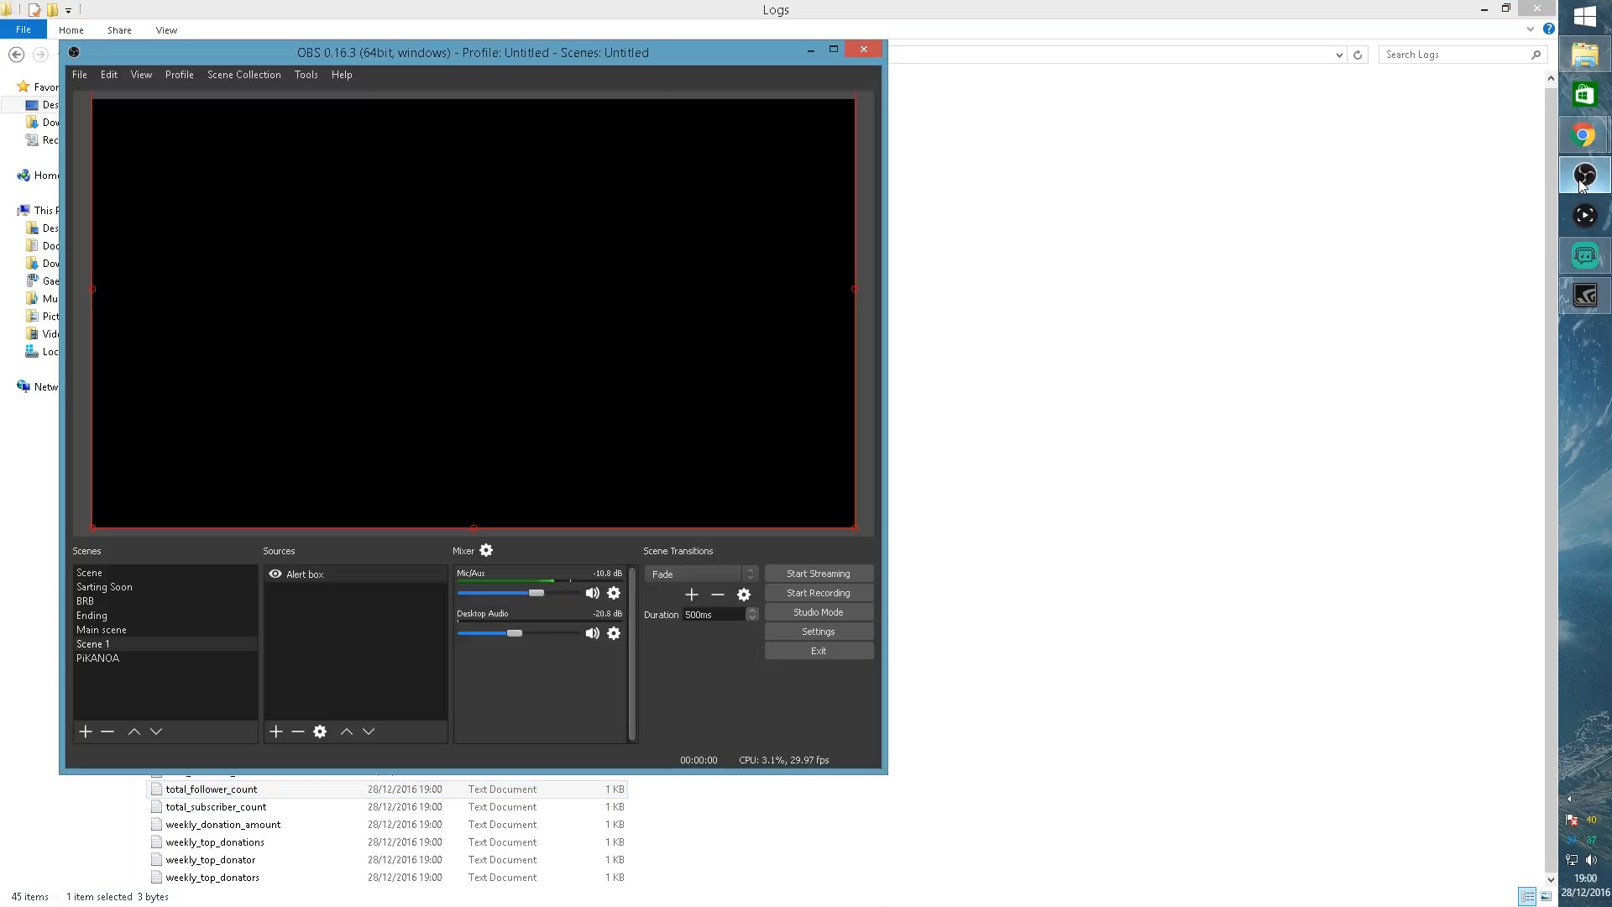
click(330, 614)
right_click(330, 614)
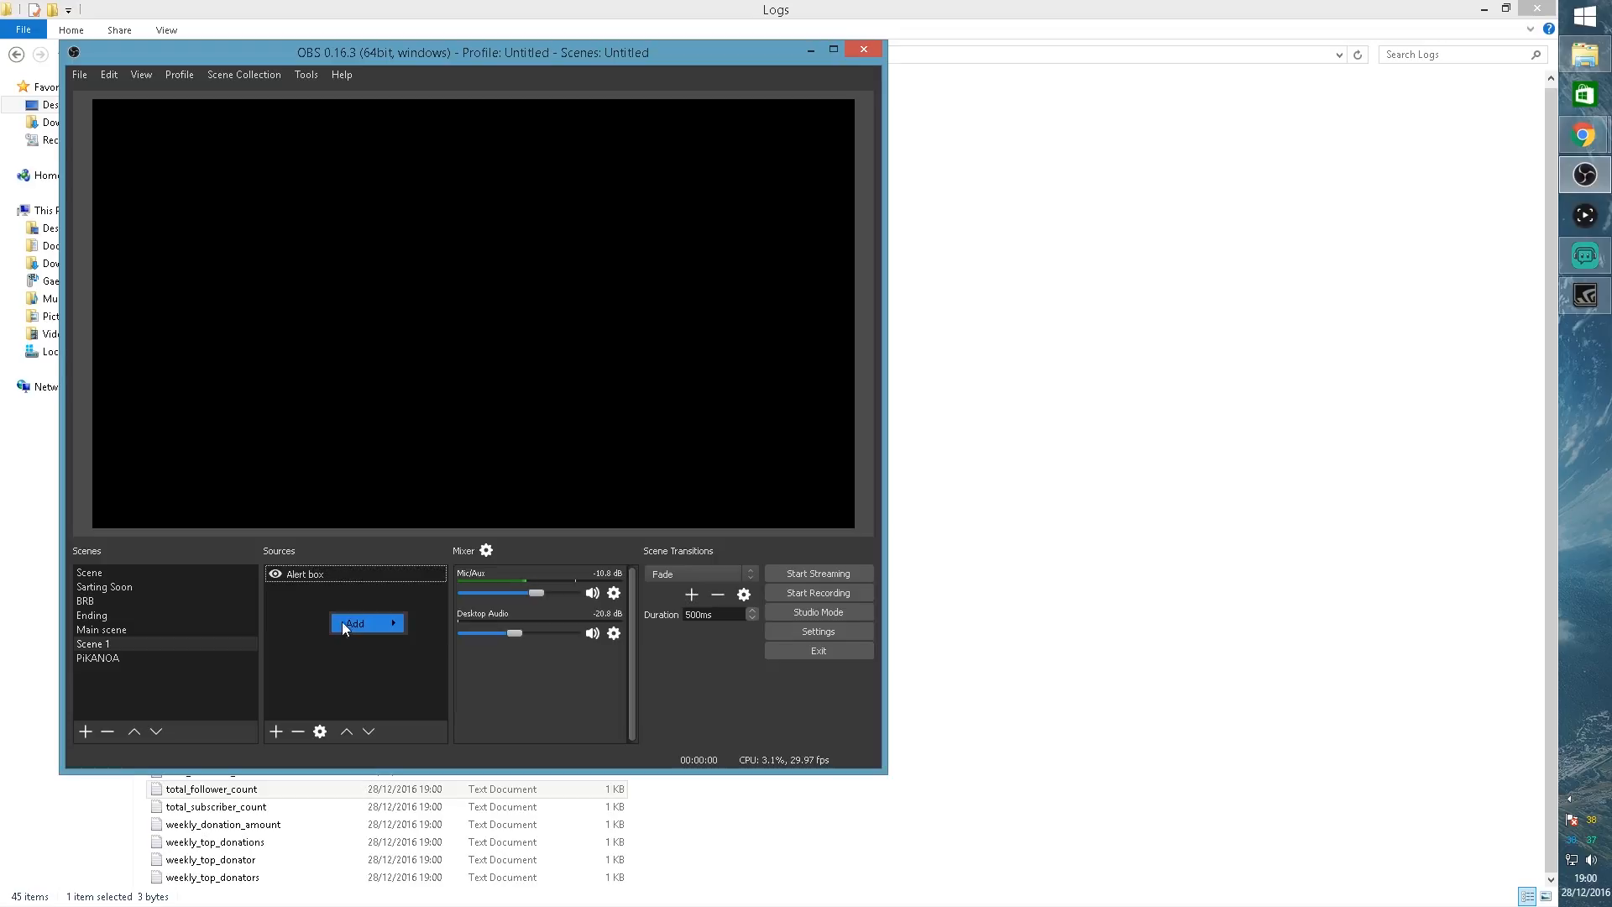
mouse_move(361, 622)
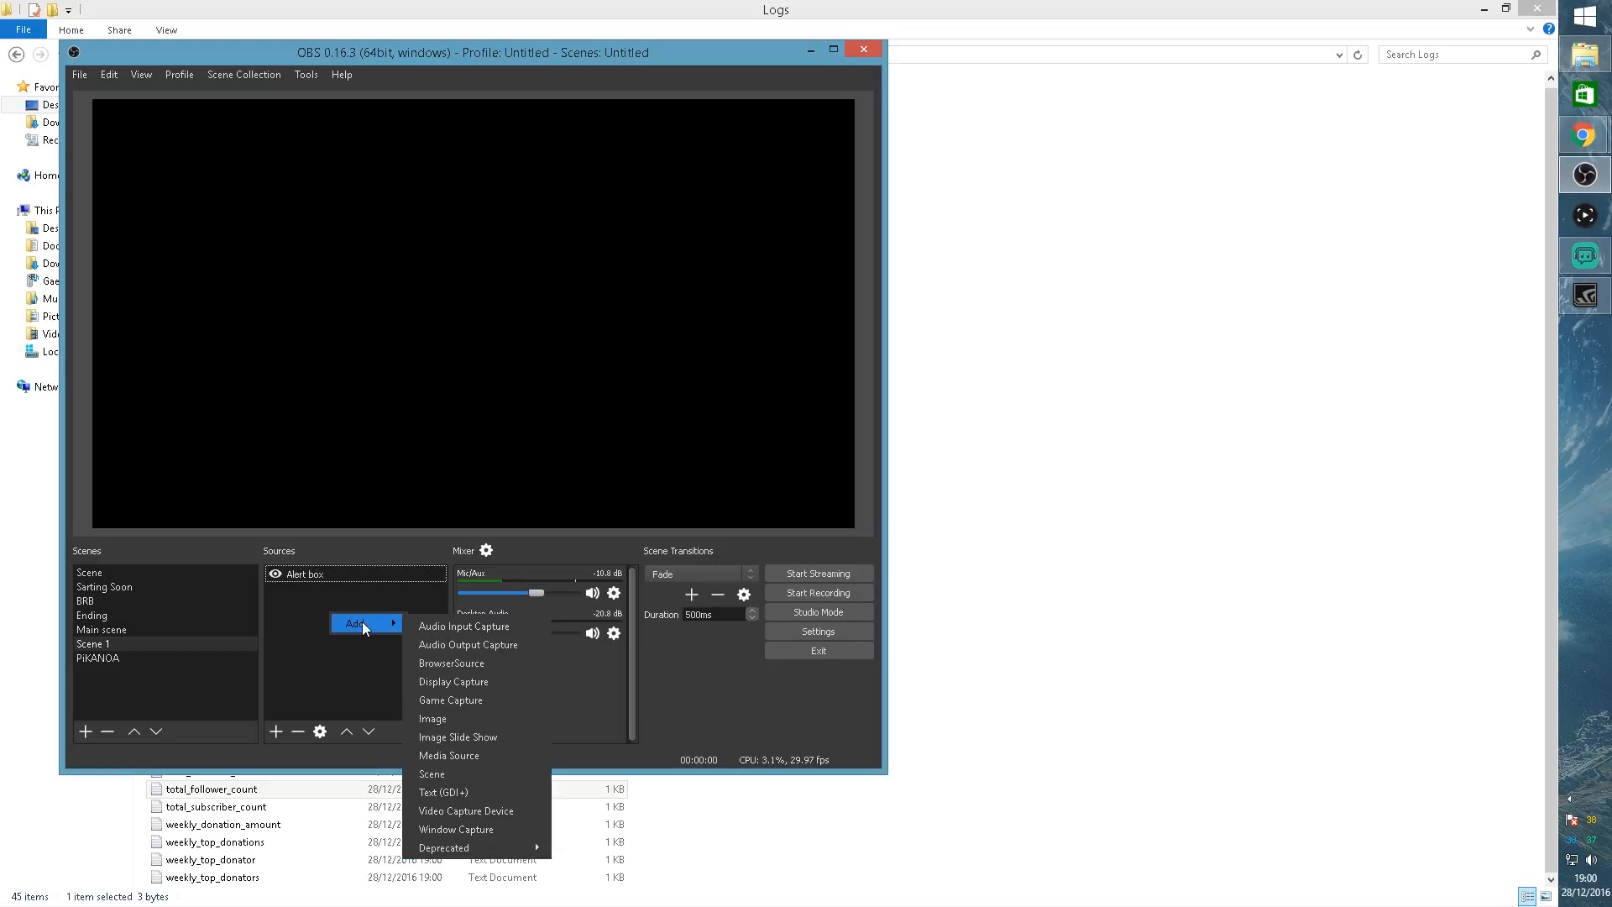
click(458, 794)
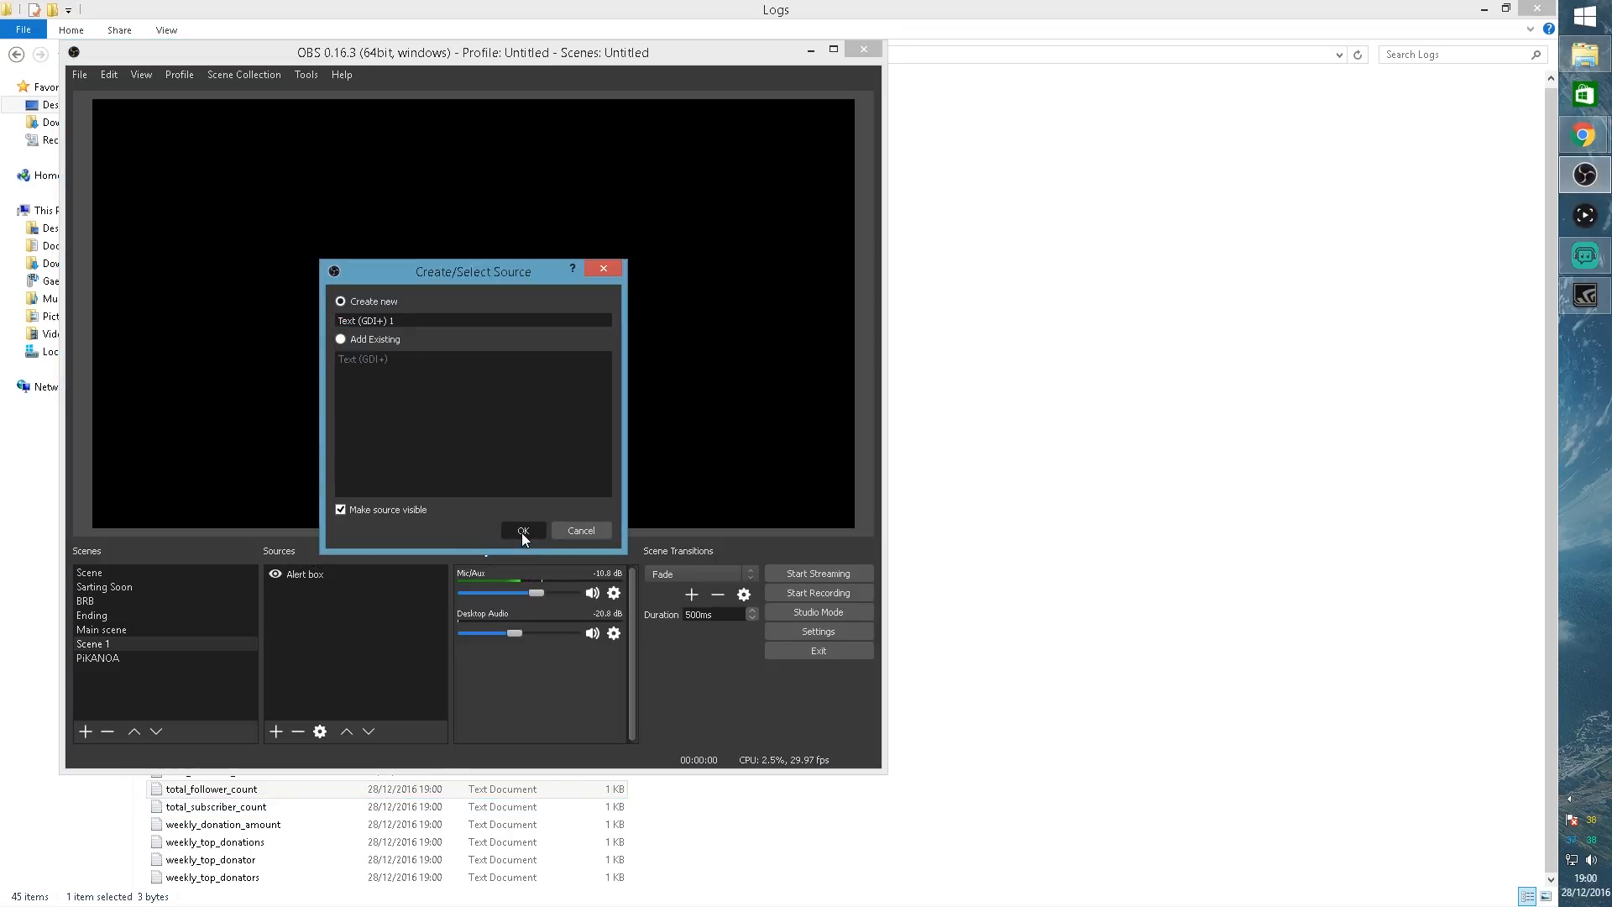
text(recent follower)
click(532, 531)
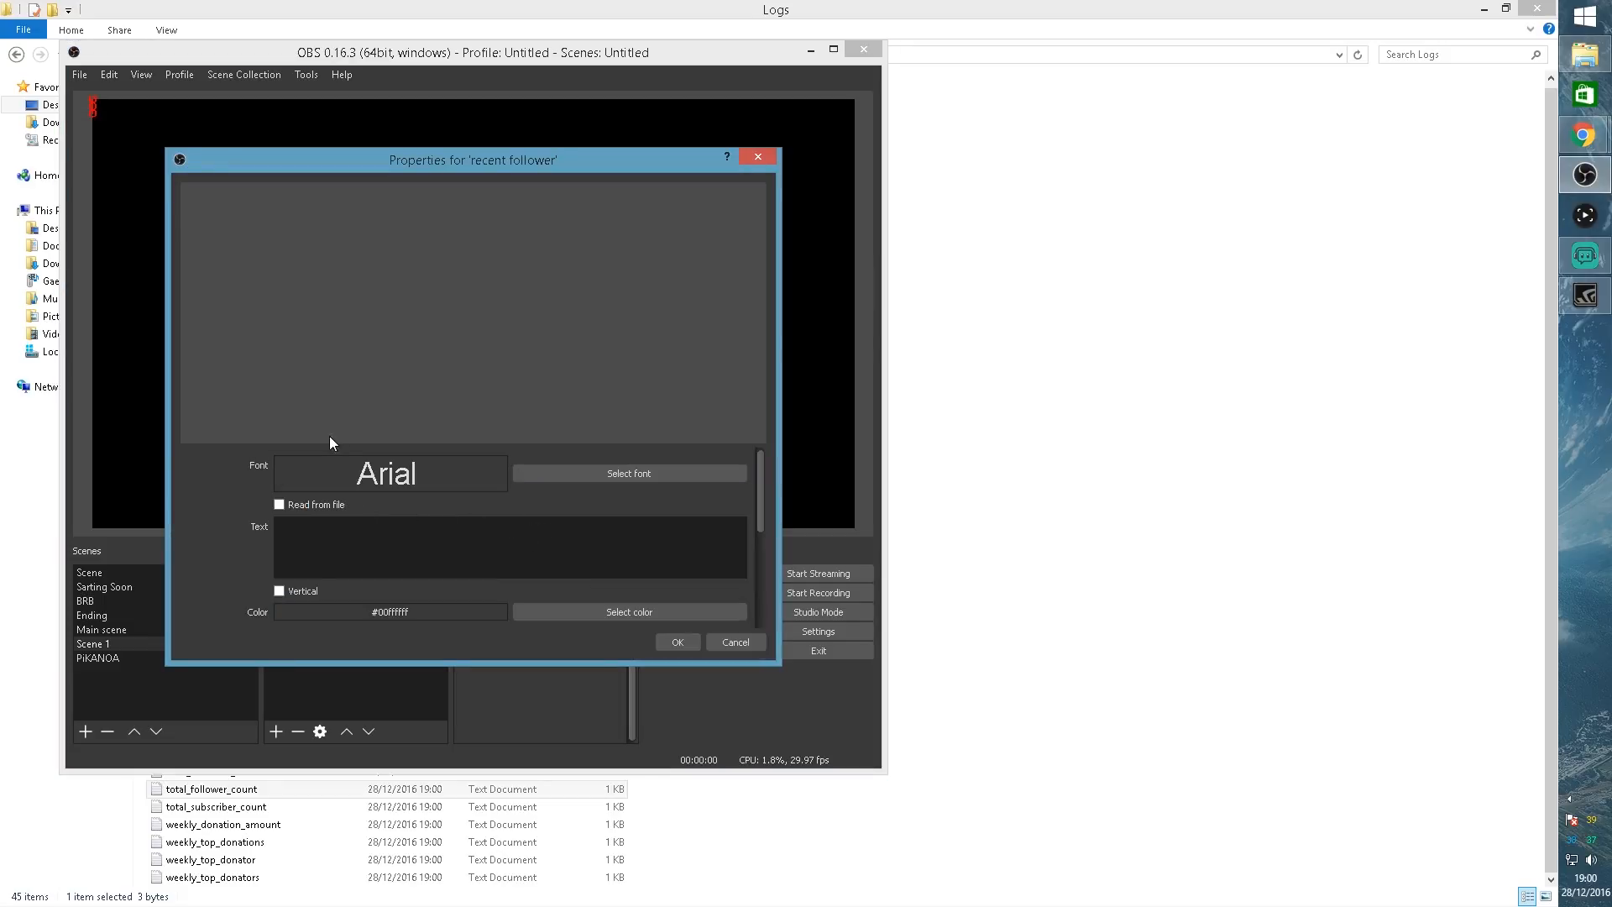
text(frthrtu)
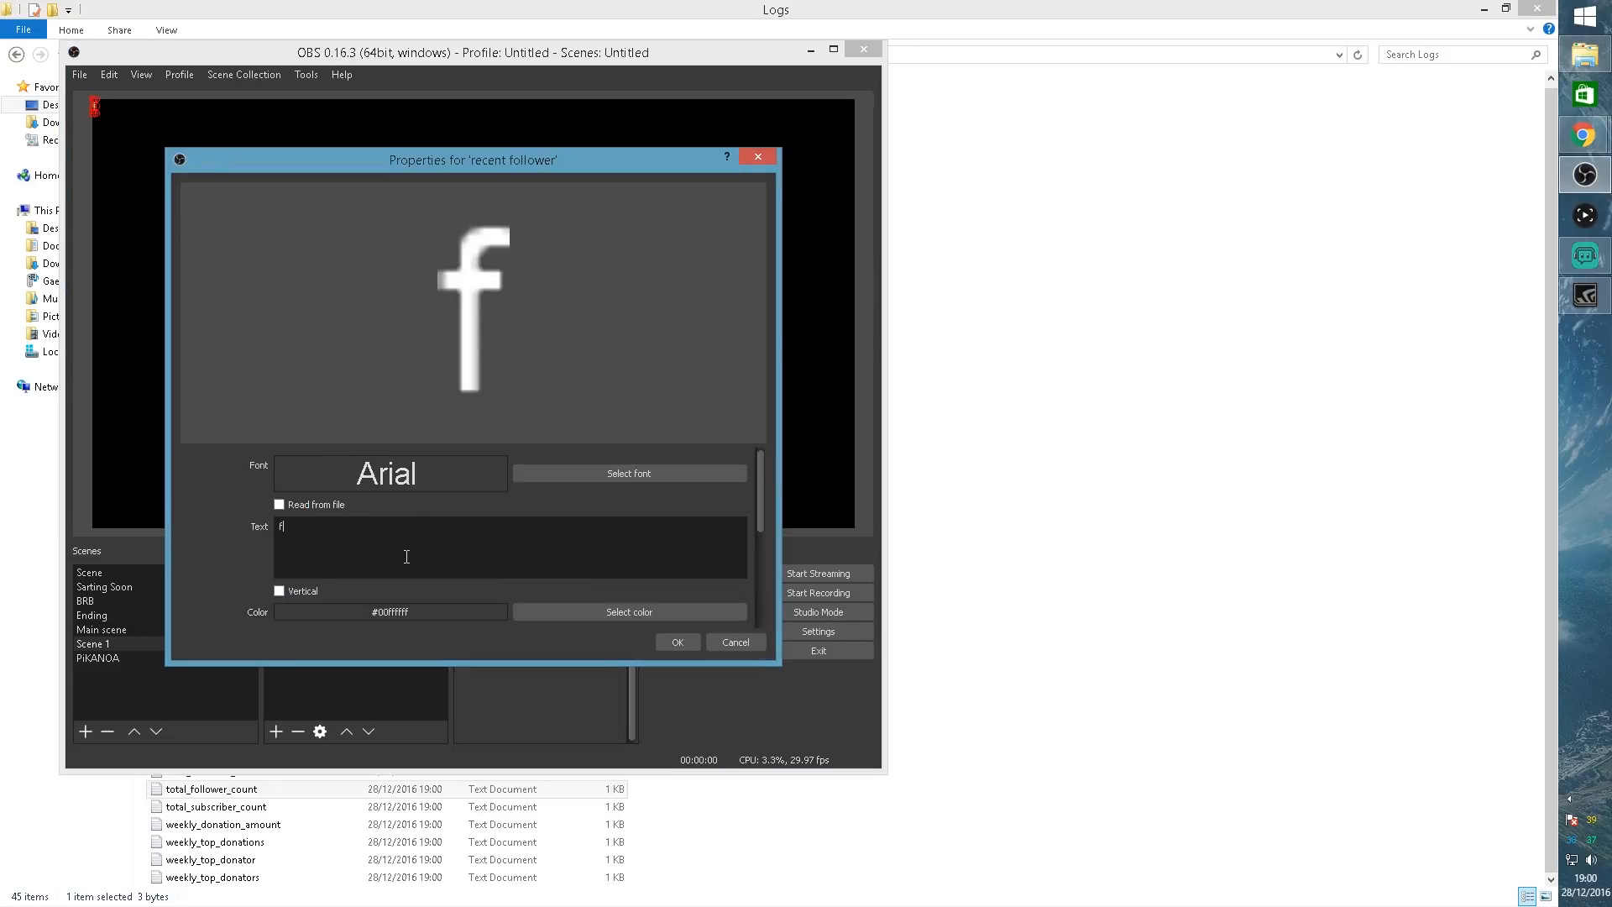
key(BackSpace)
key(BackSpace)
key(BackSpace)
key(BackSpace)
key(BackSpace)
key(BackSpace)
key(BackSpace)
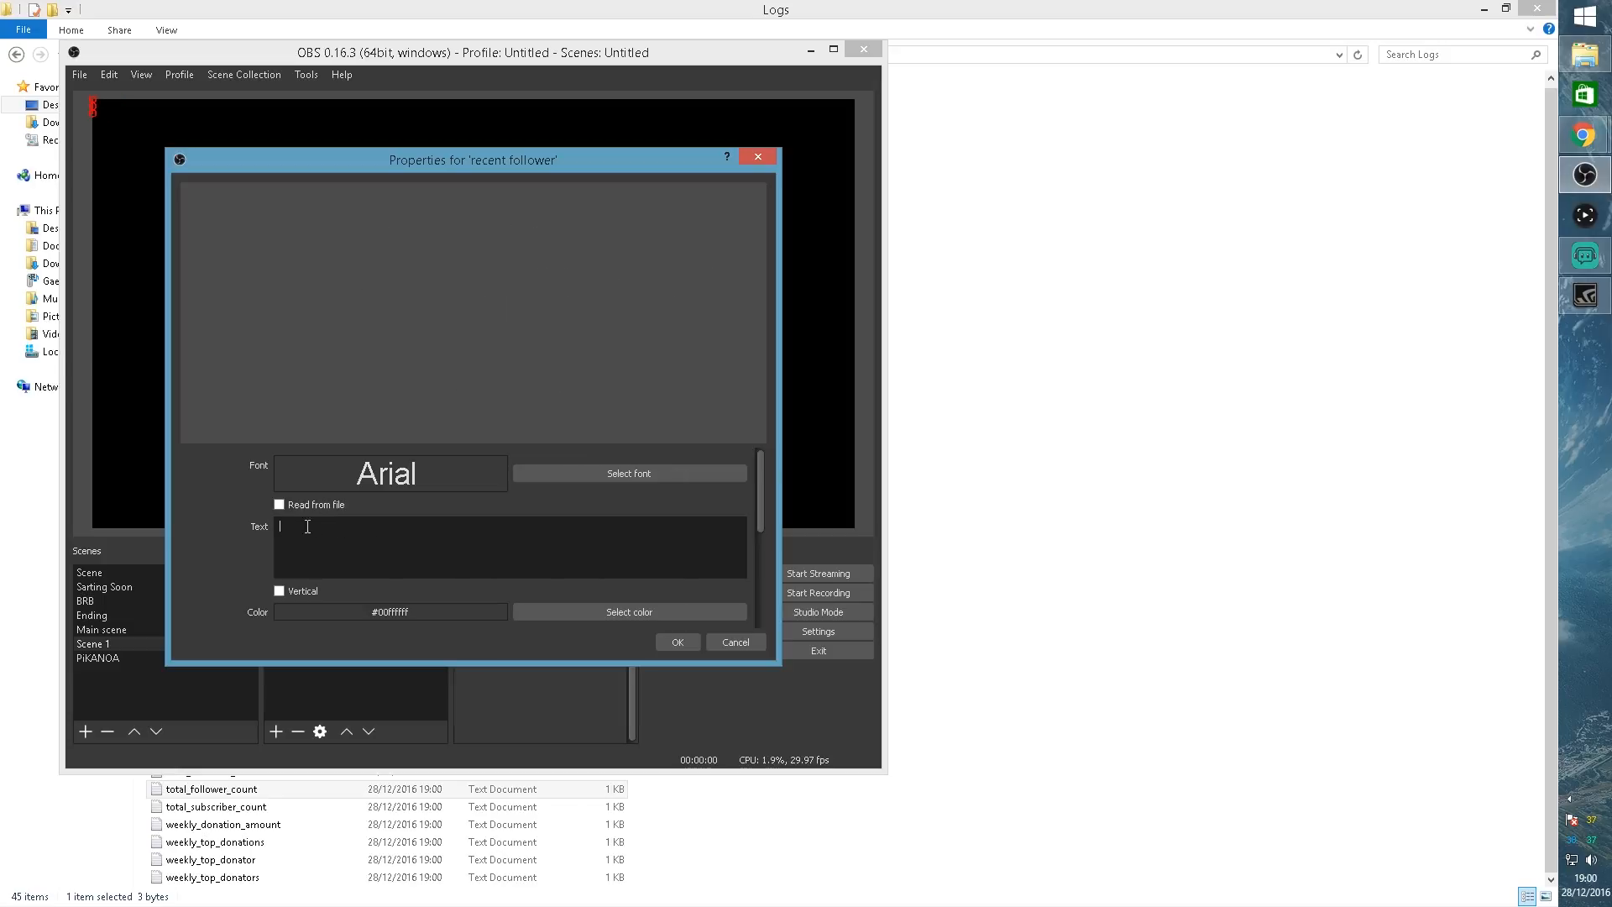
Step: Make the recent follower source read from most_recent_follower.txt in MY STREAM's Logs folder, and enlarge its text across the lower part of the preview
click(280, 504)
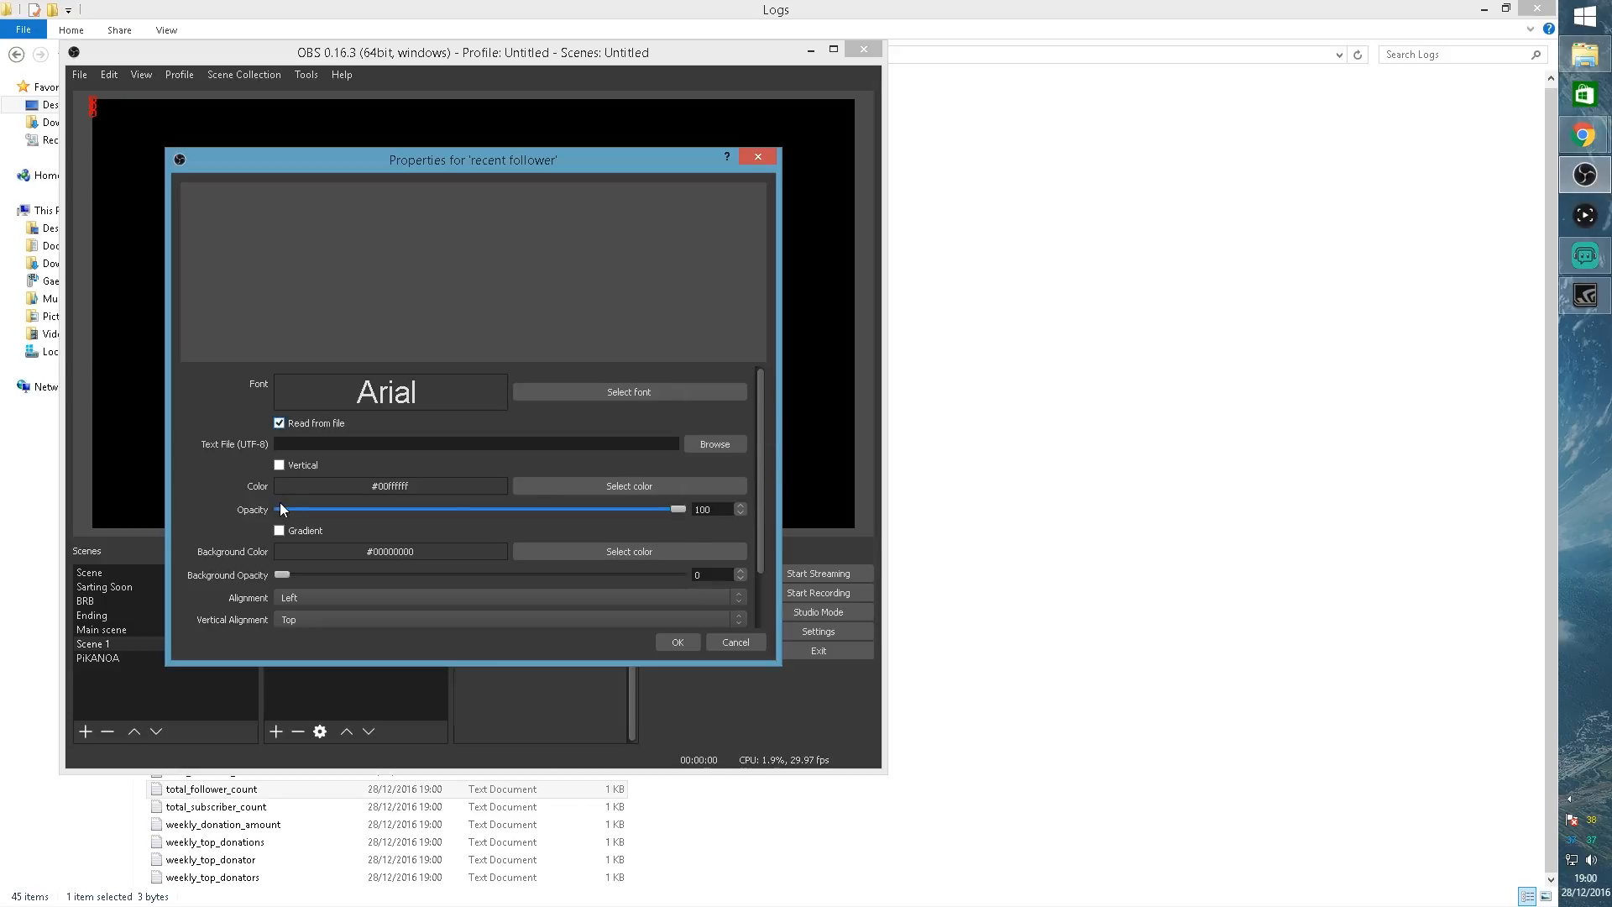
click(727, 443)
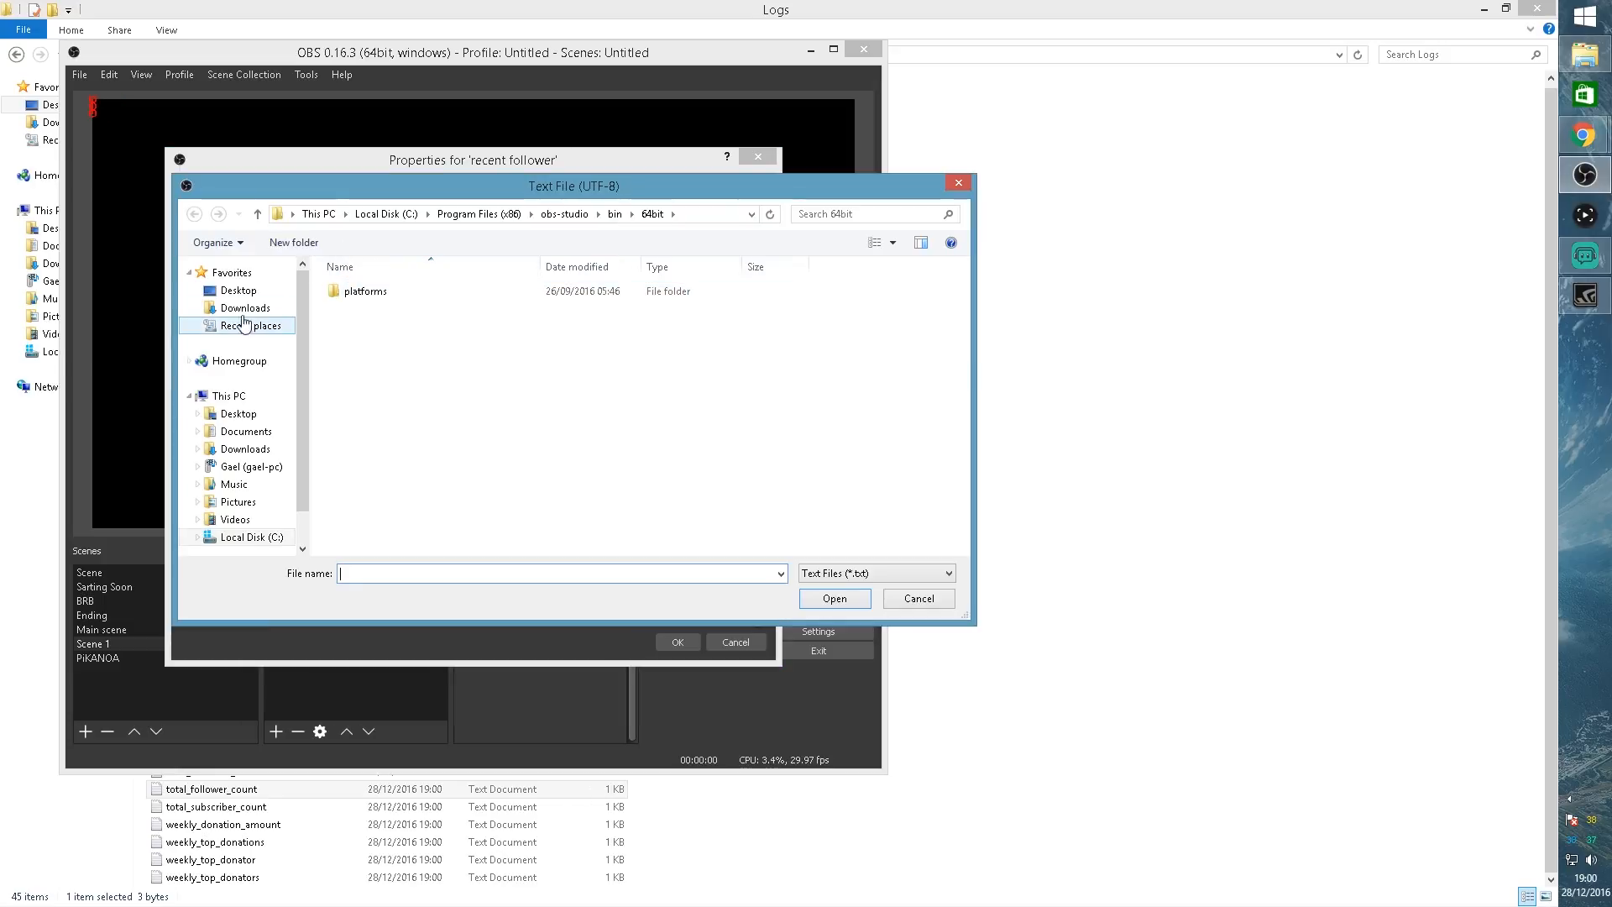
click(235, 291)
double_click(806, 342)
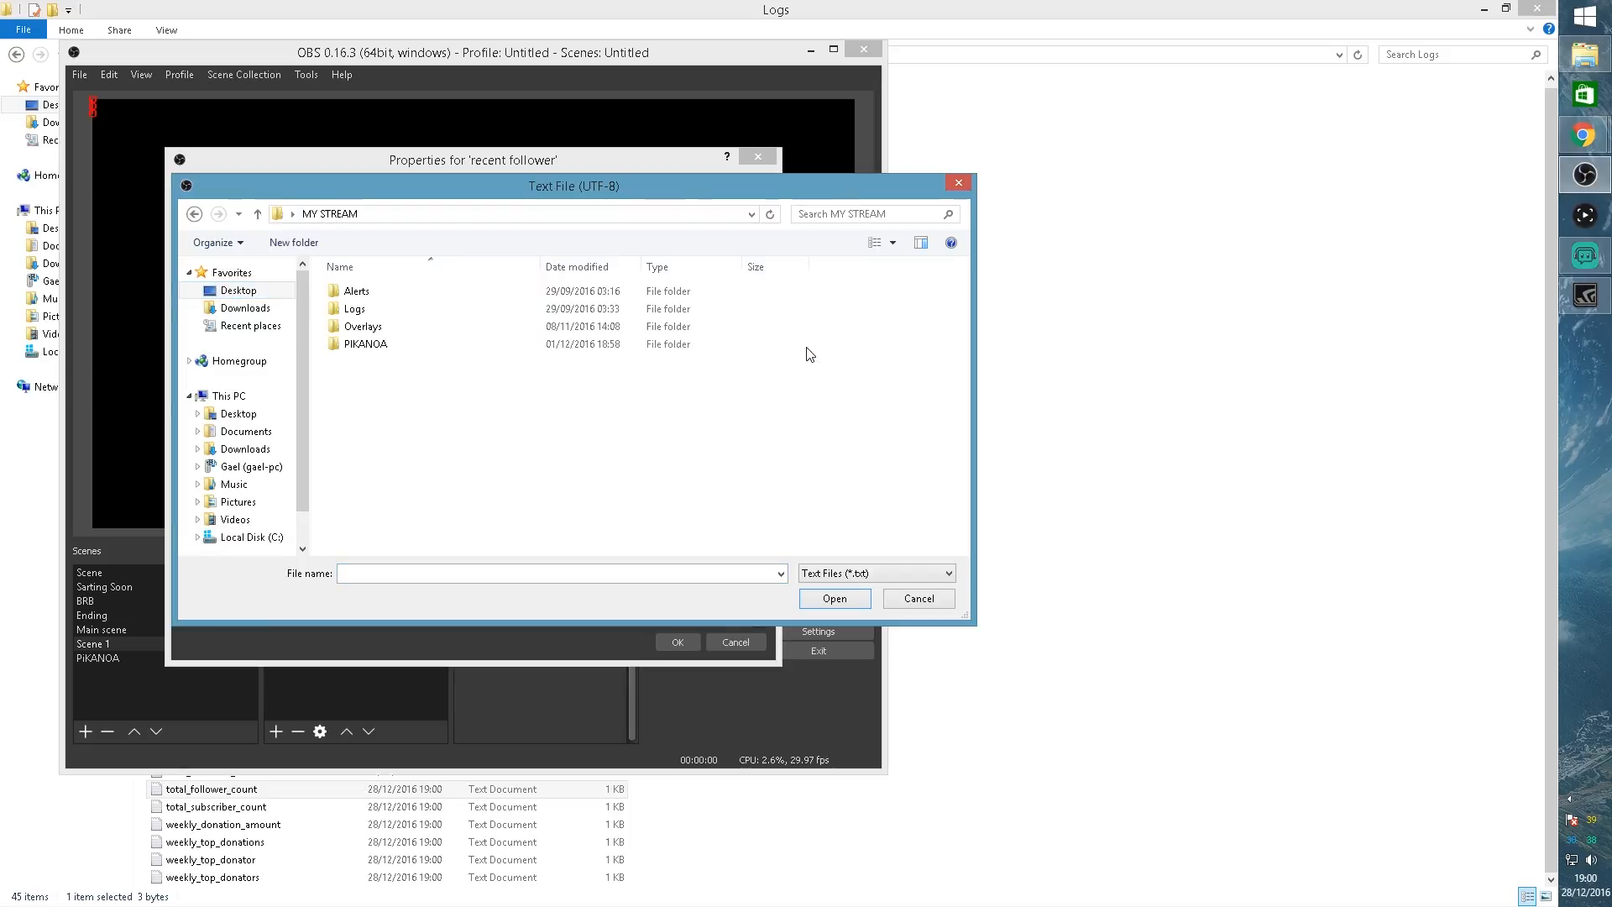
double_click(386, 310)
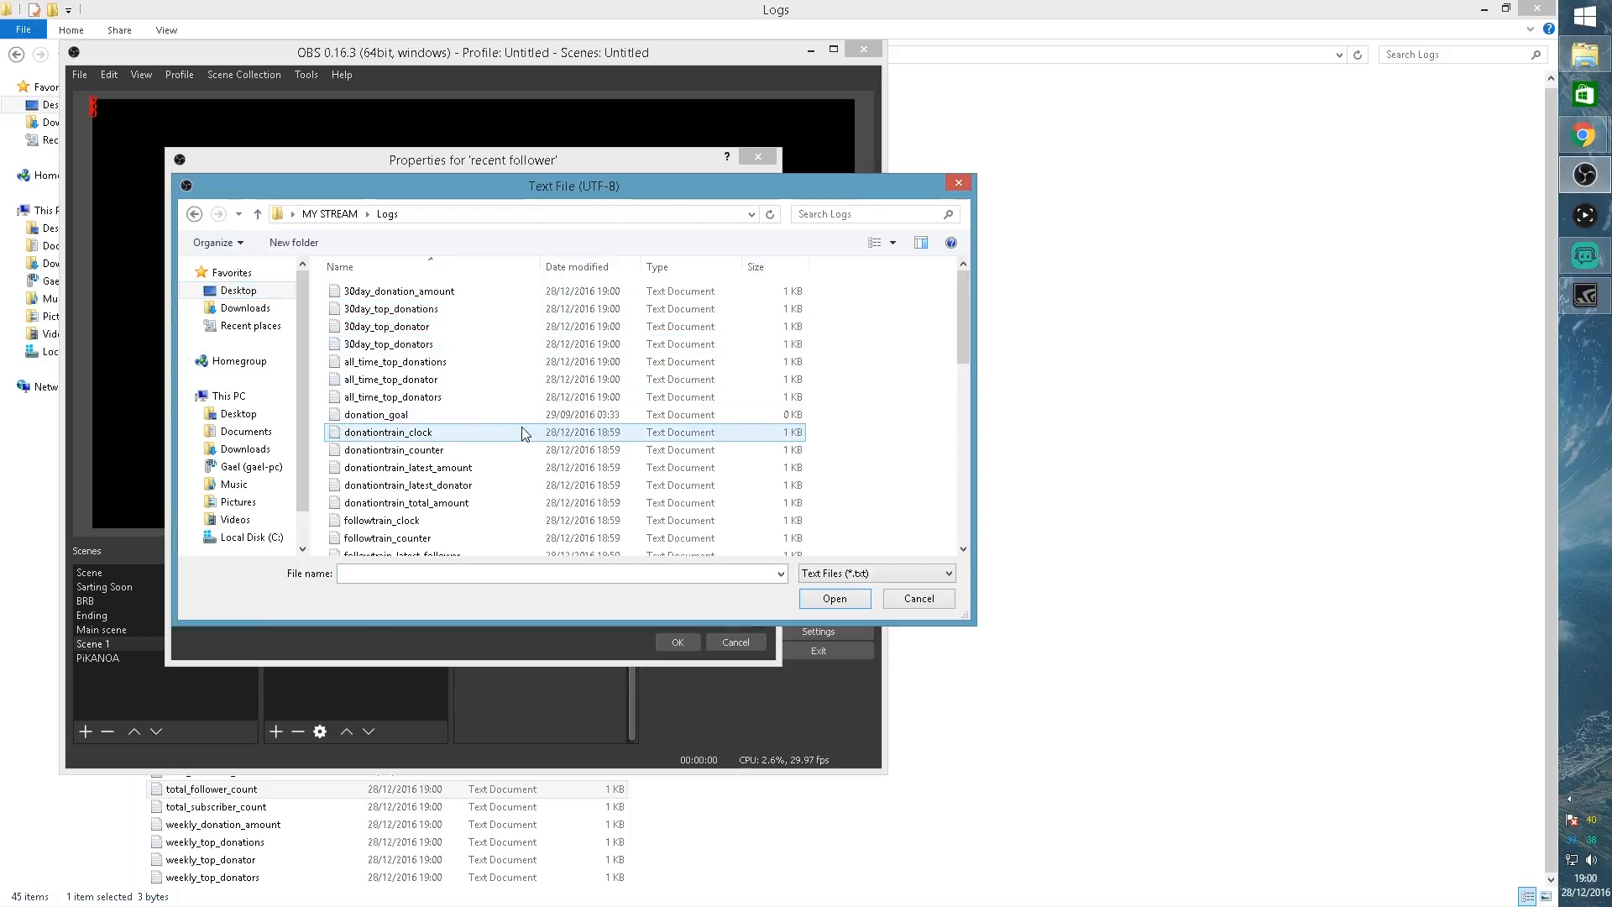
scroll(520, 429, down, 5)
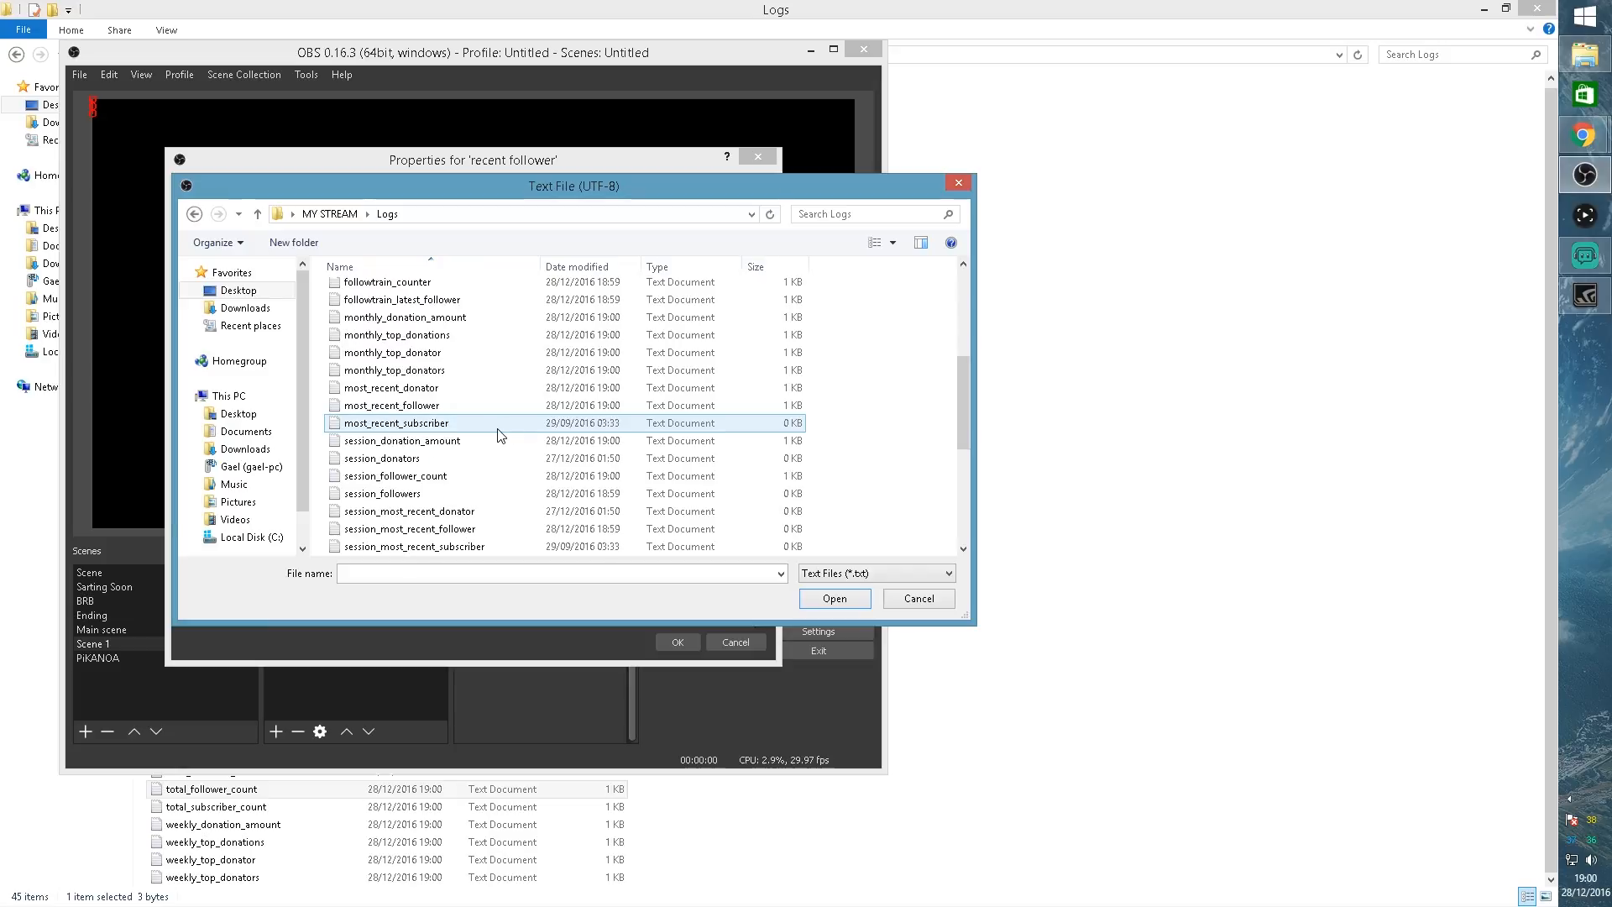
click(405, 409)
double_click(406, 408)
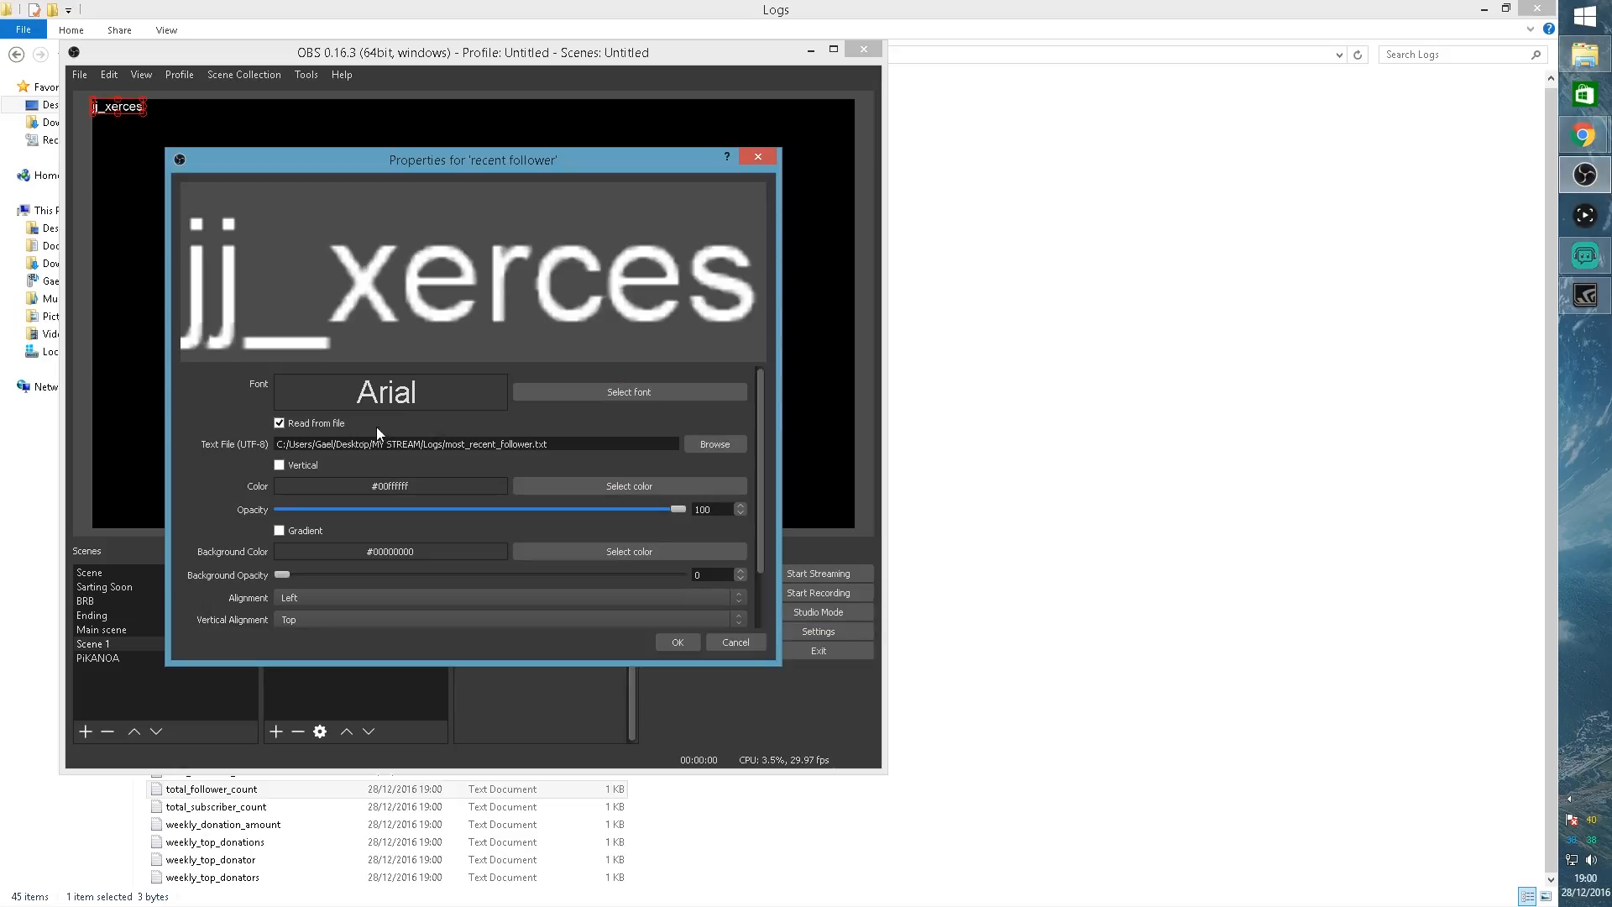
click(677, 643)
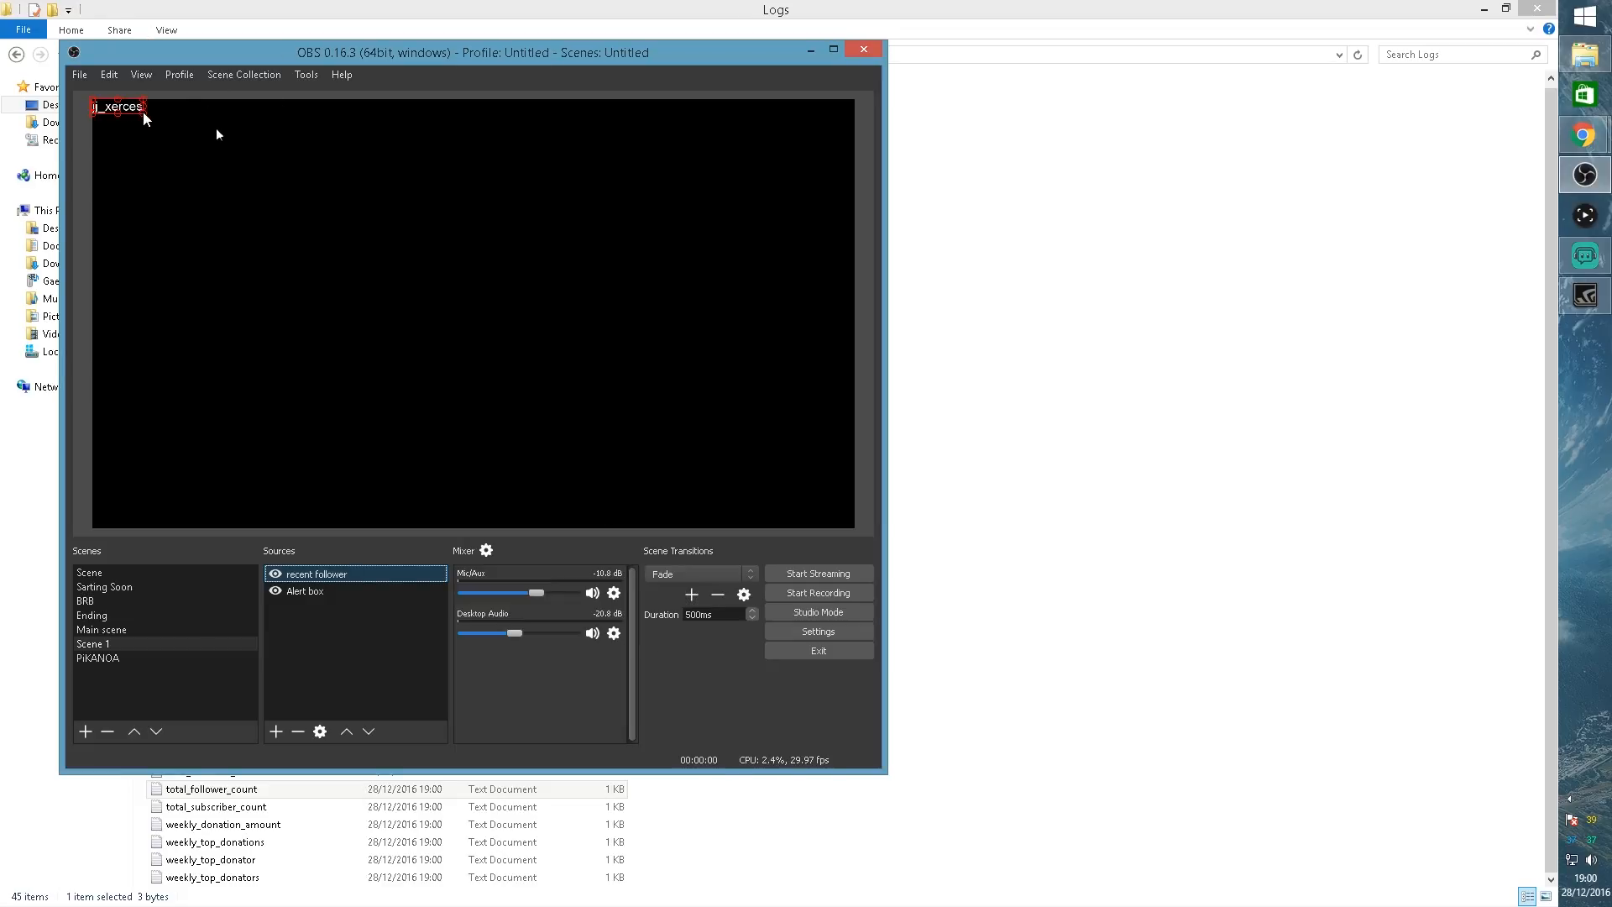
drag(145, 115, 522, 449)
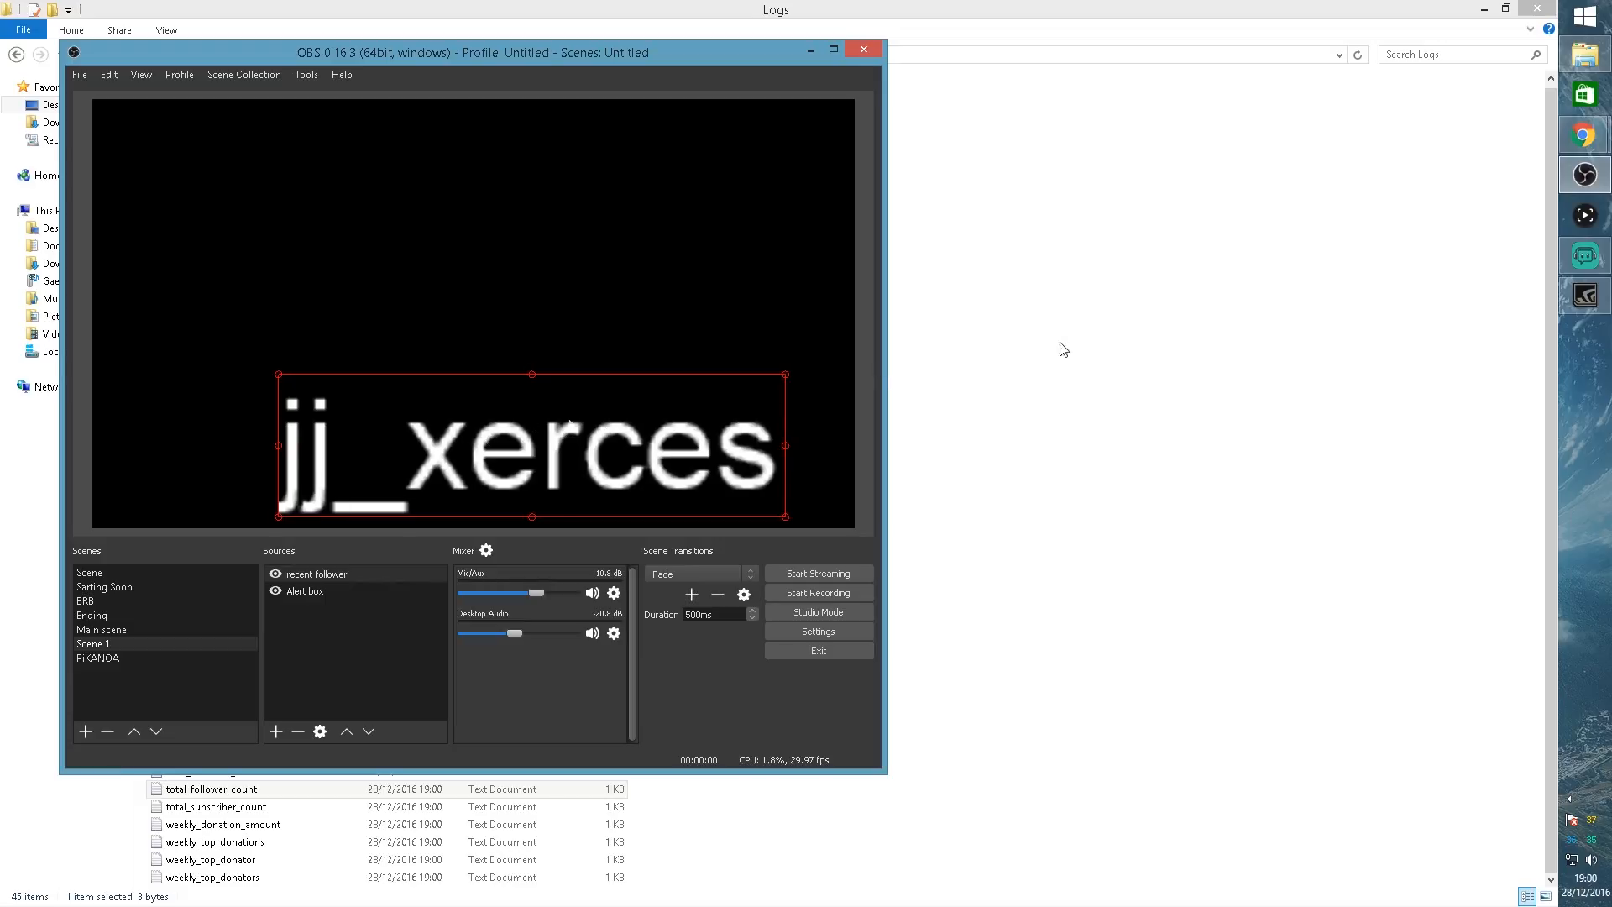
Step: Switch to StreamLabels, place its window beside OBS and narrow it so both windows are fully visible
click(1585, 256)
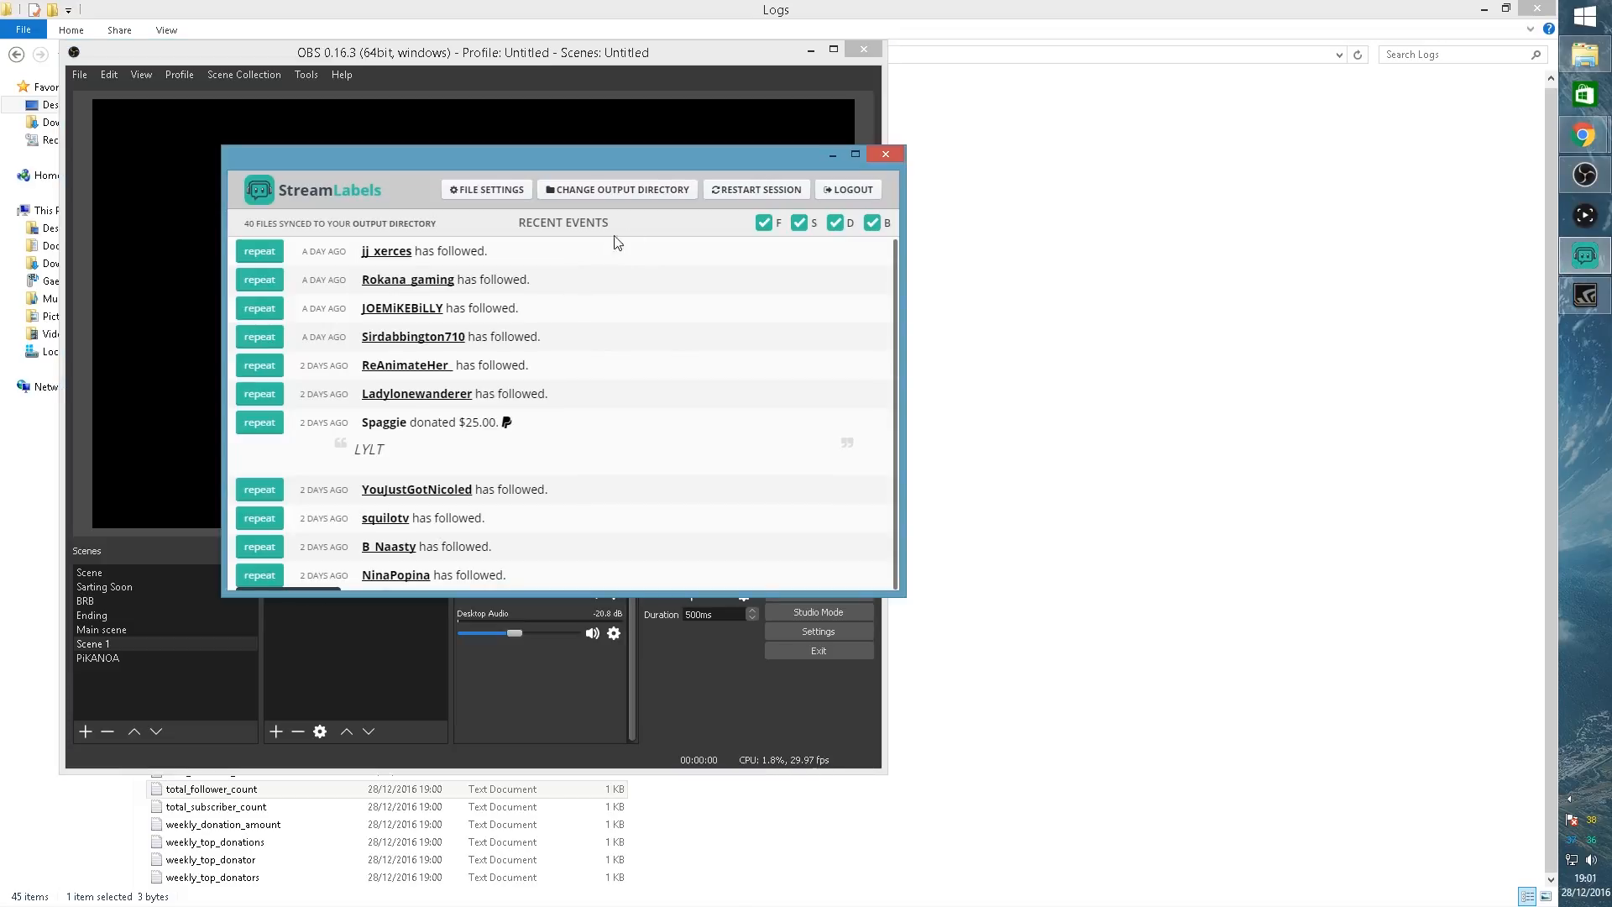
drag(492, 159, 1030, 178)
drag(758, 277, 917, 277)
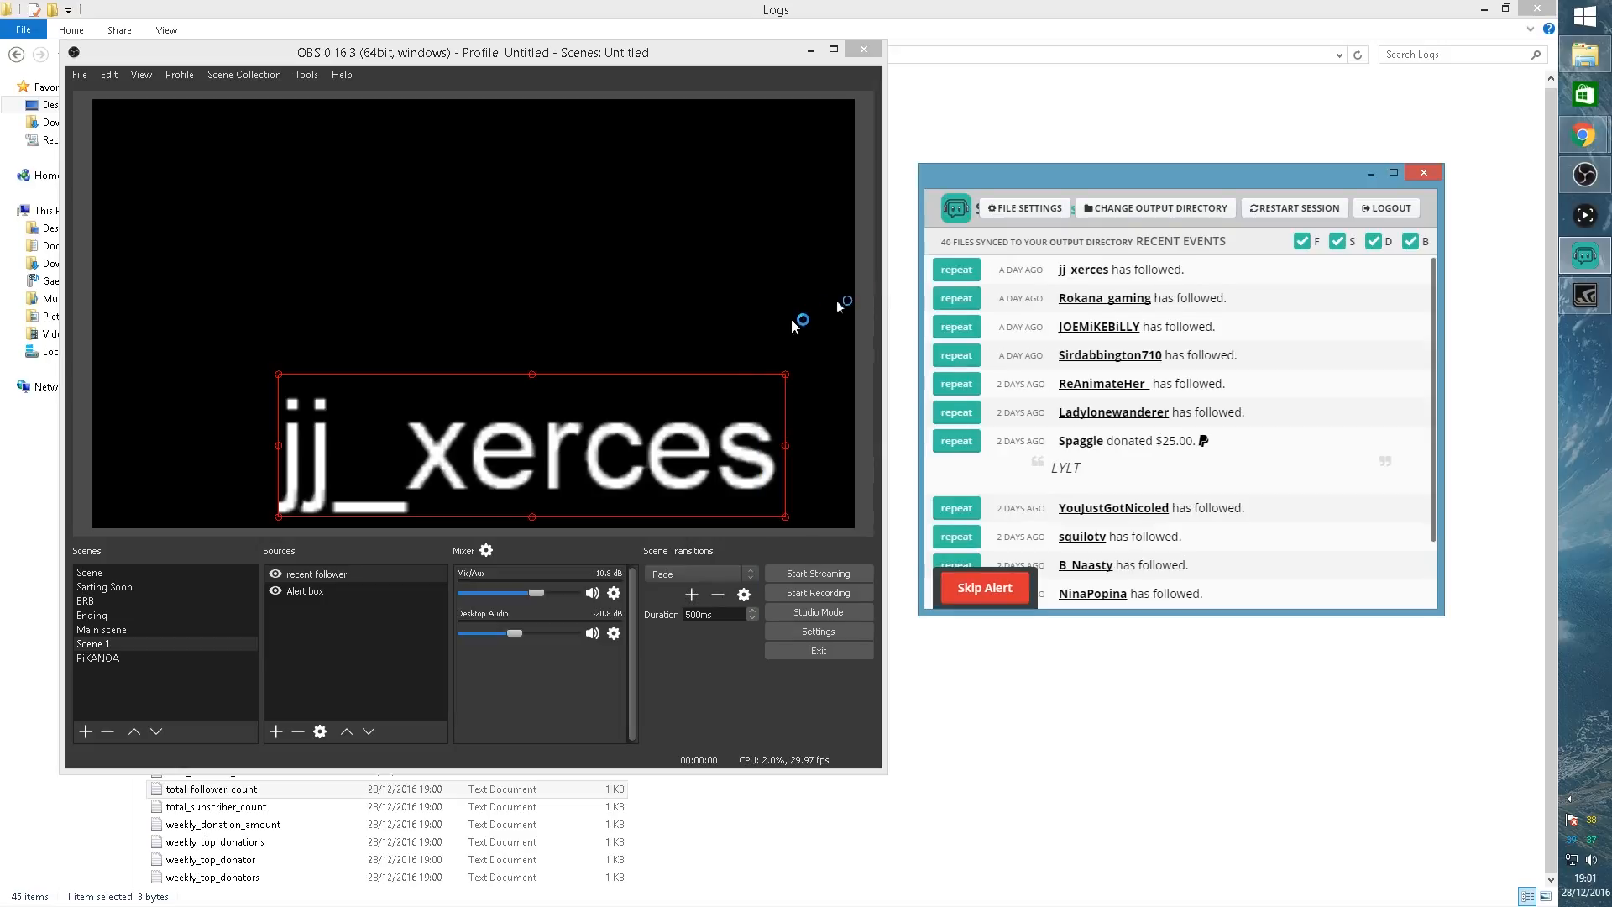